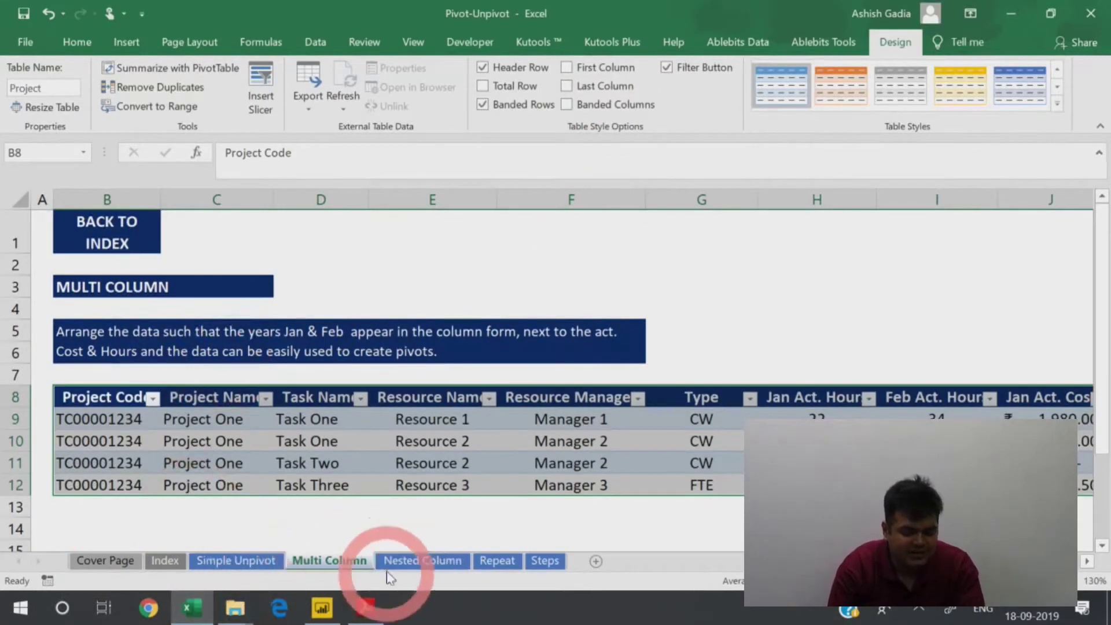
Step: Review the Excel Project table's header row and its four project code values
left_click(140, 401)
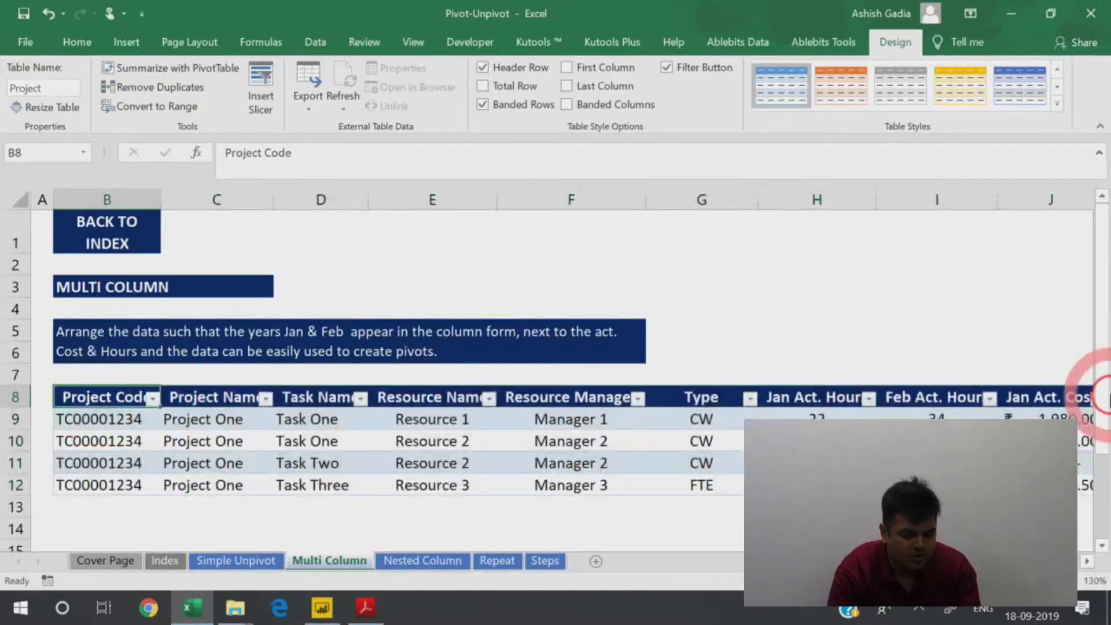
key("Right")
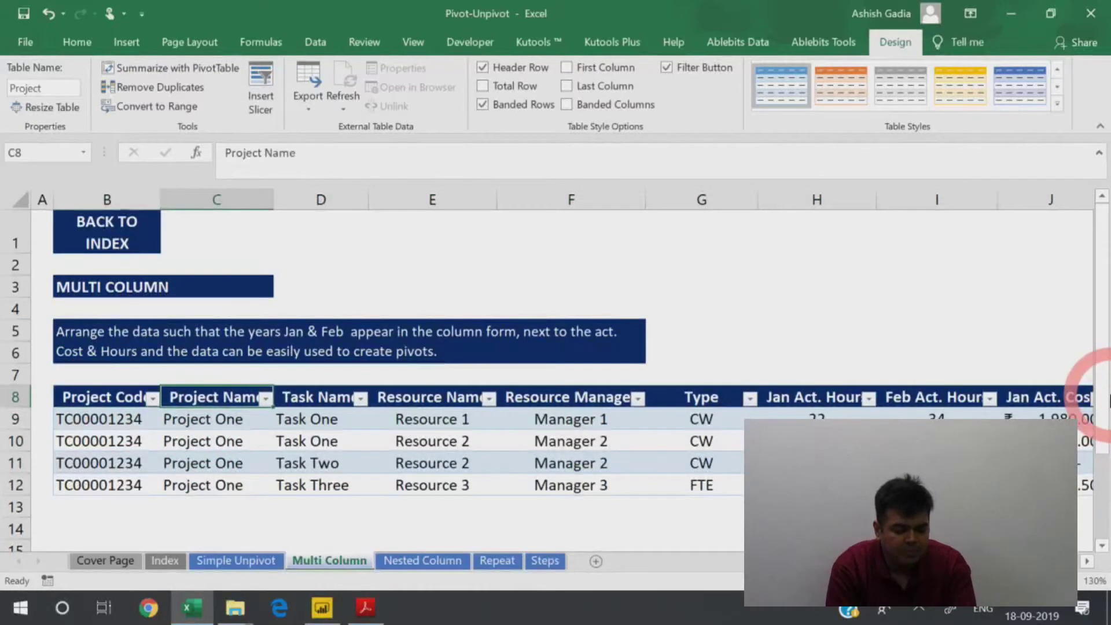
key("Right")
key("Right")
key("Right")
key("Right")
key("Right")
key("Right")
key("Right")
key("Right")
key("Right")
key("Right")
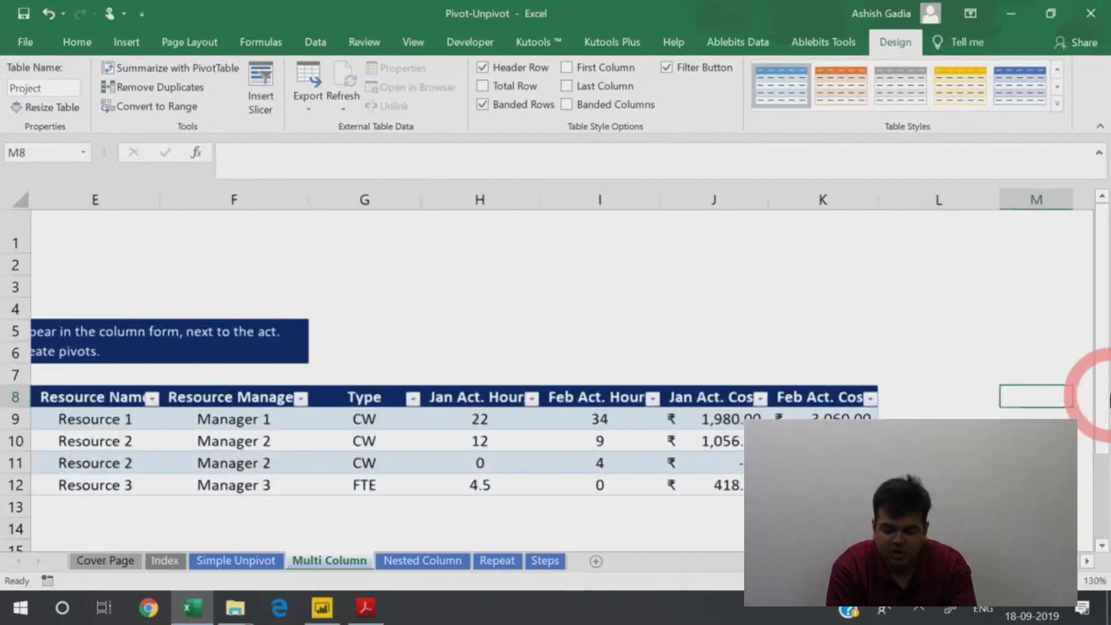
key("Left")
key("Left")
key("Left")
key("Left")
key("Left")
key("Left")
key("Down")
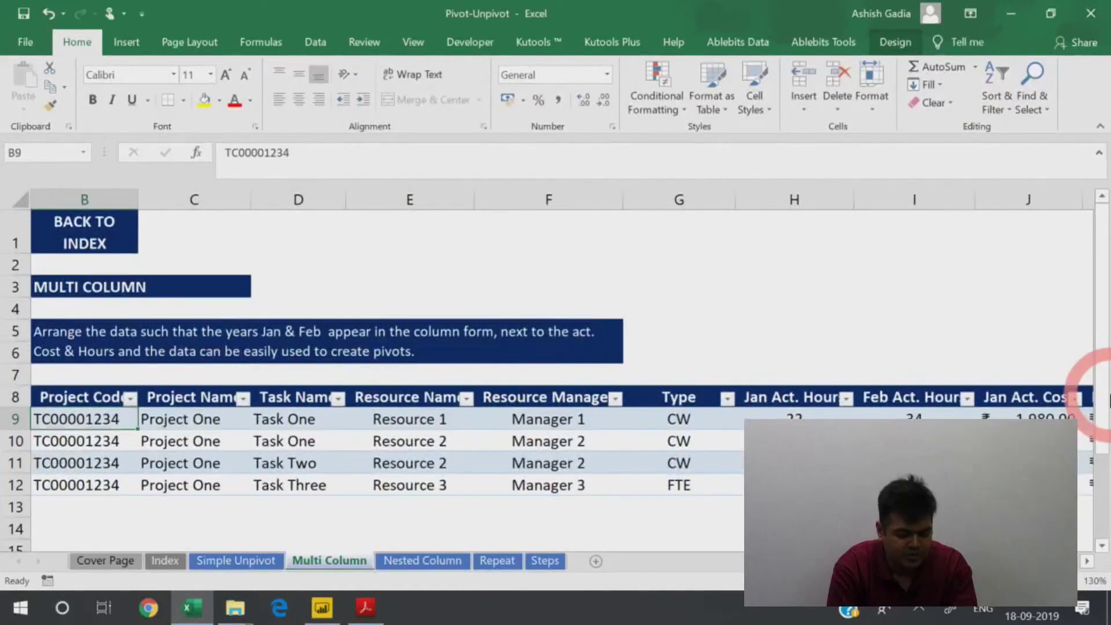
key("shift+Down")
key("shift+Down")
key("shift+Down")
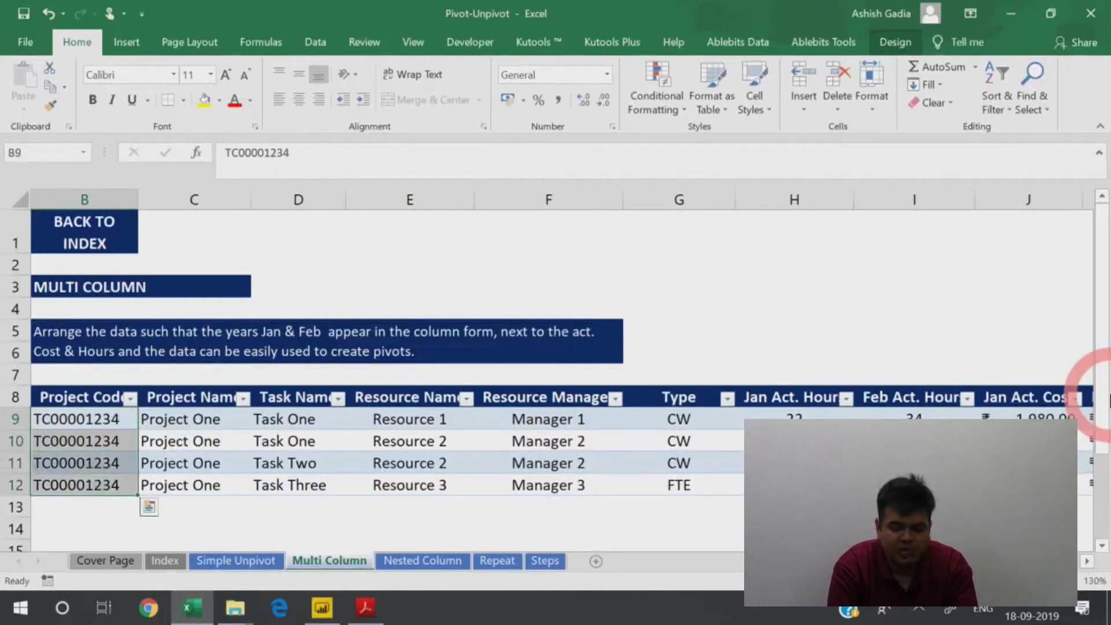
key("Right")
key("Right")
key("Left")
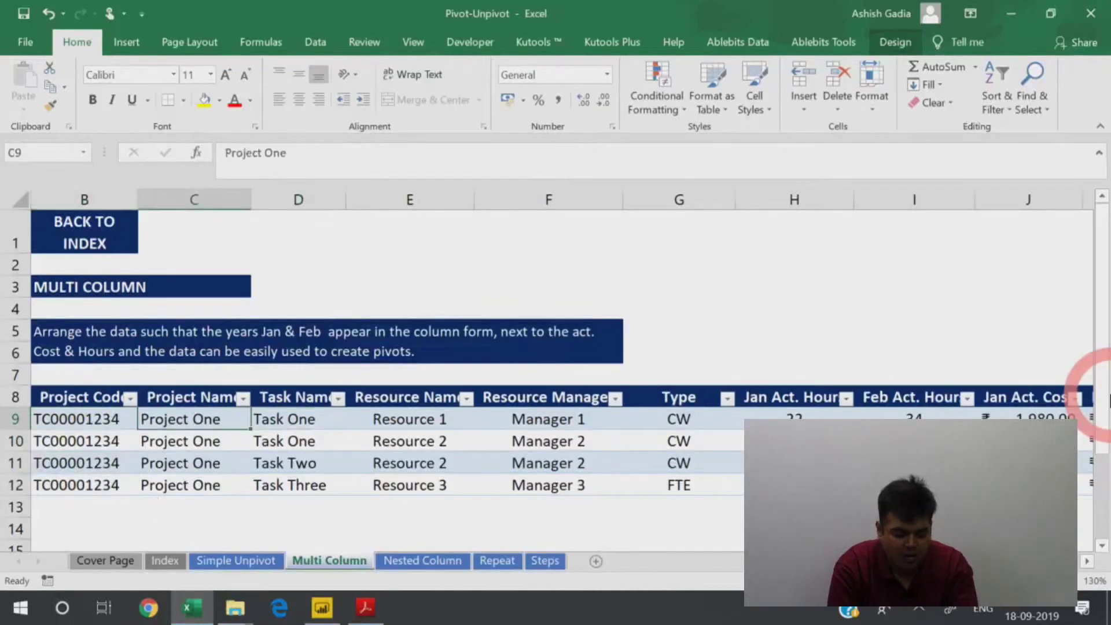
key("Up")
key("Left")
Step: Open the Pivot-Unpivot_Solution Excel workbook from the 4.Pivot-Unpivot folder
key("alt+Tab")
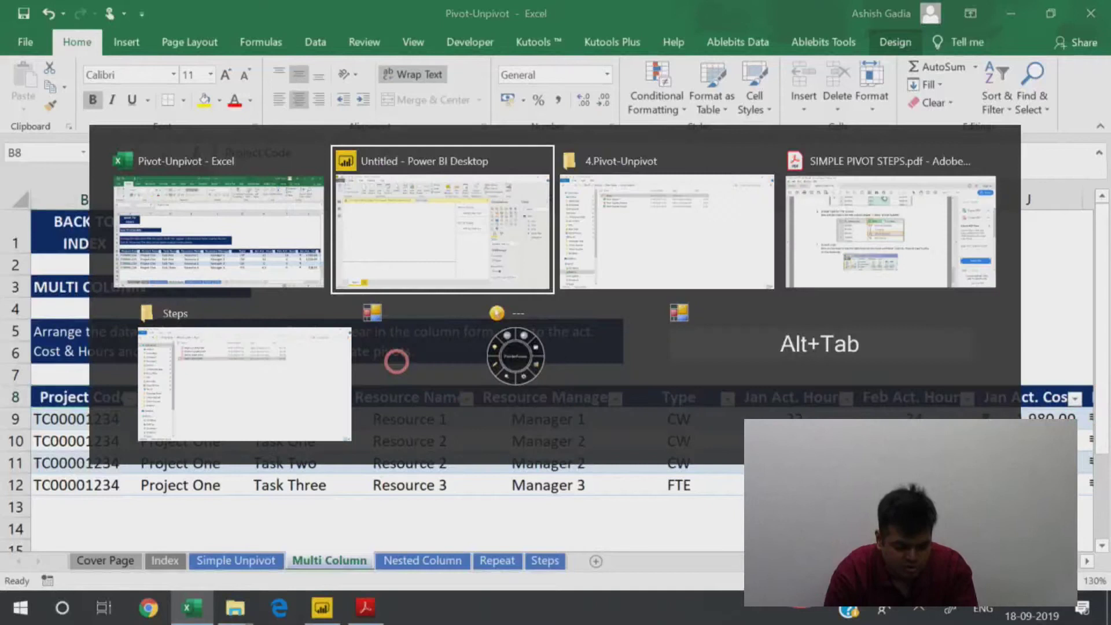
left_click(712, 282)
left_click(280, 114)
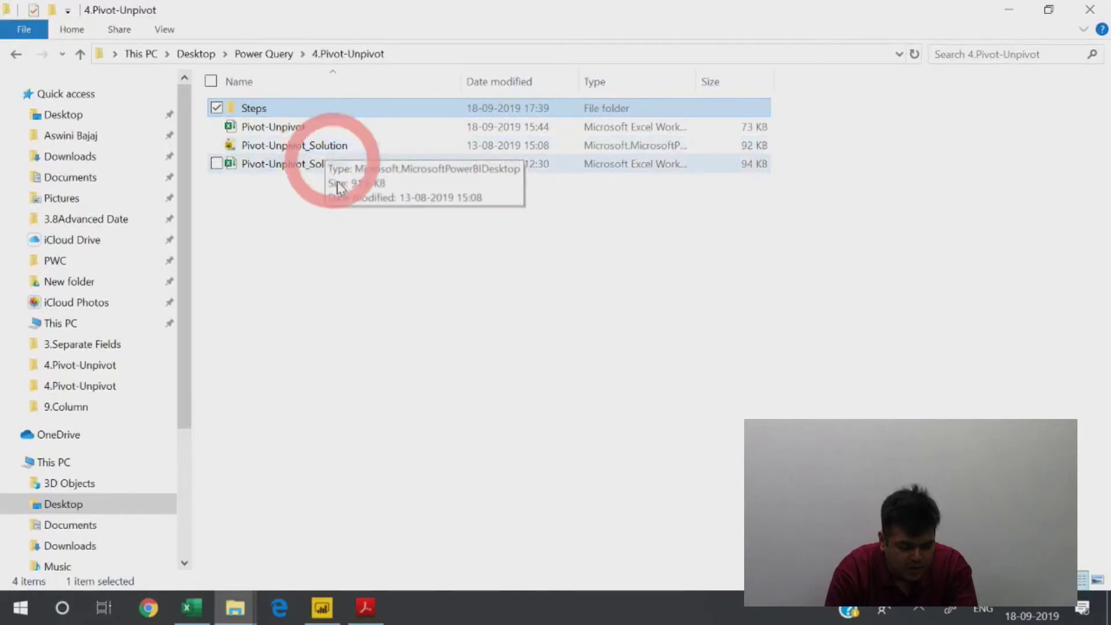
left_click(322, 165)
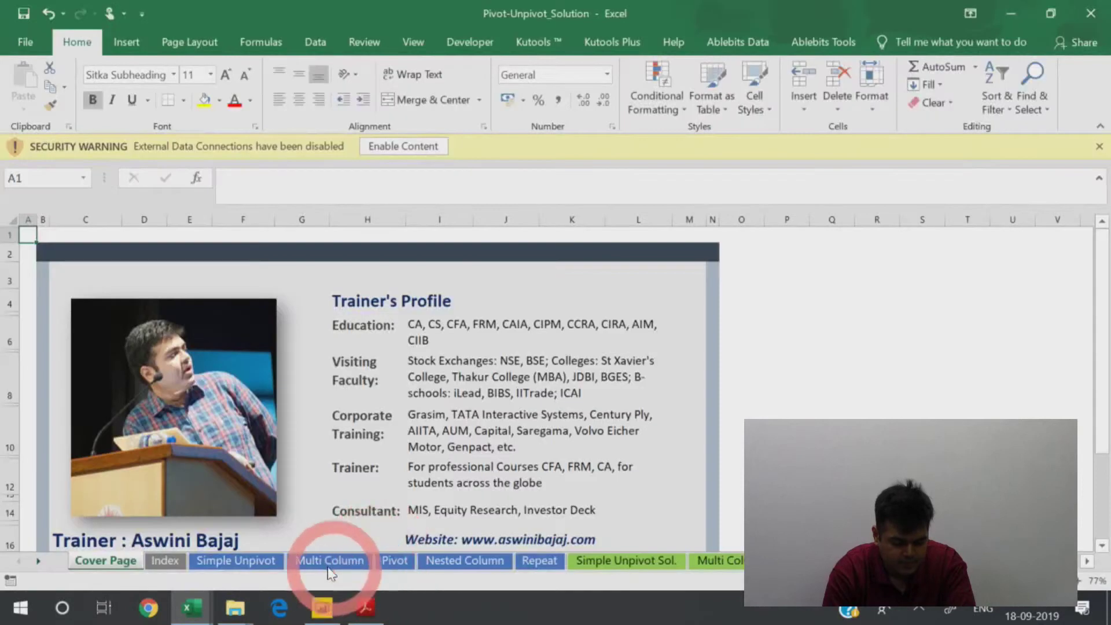
Step: View the solved table on the Multi Column Sol. sheet, then close the solution workbook
left_click(328, 562)
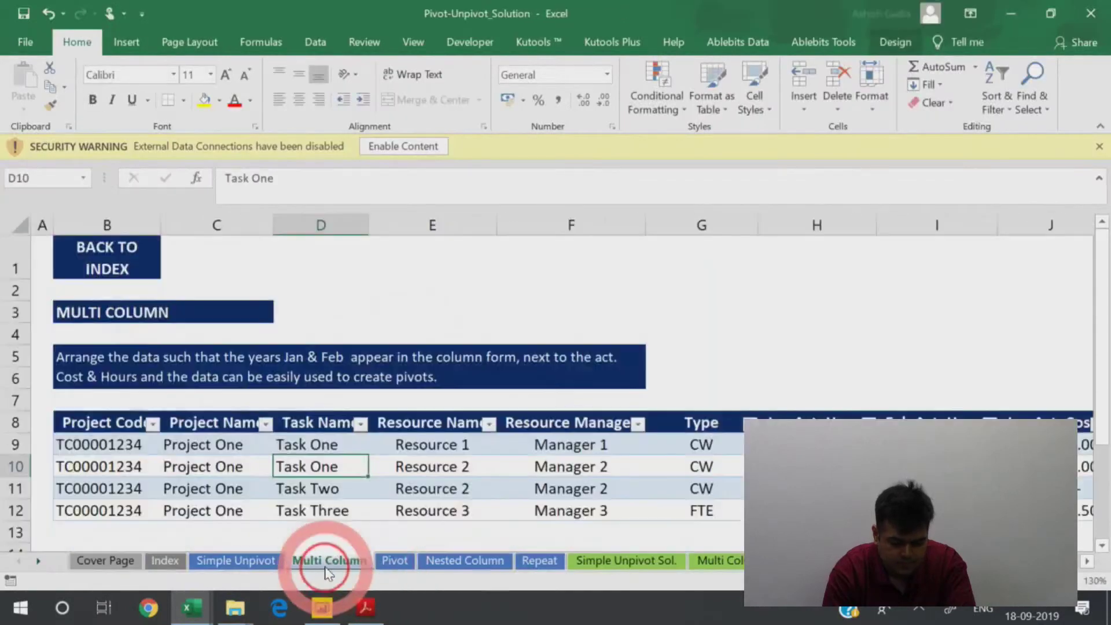
left_click(717, 560)
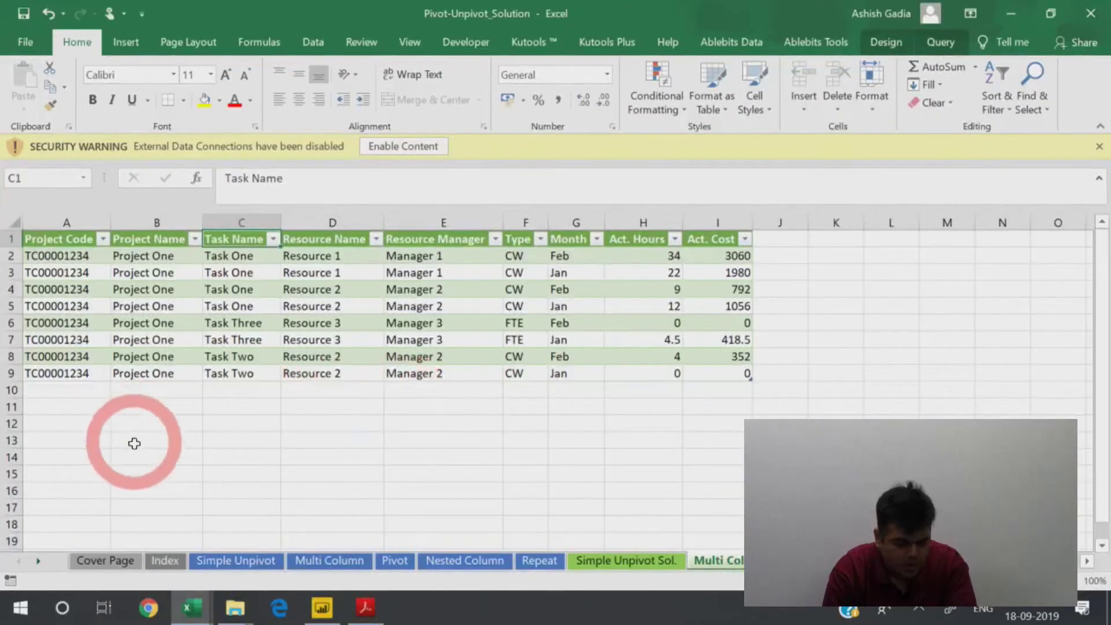
scroll(144, 446, "up", 3, "ctrl")
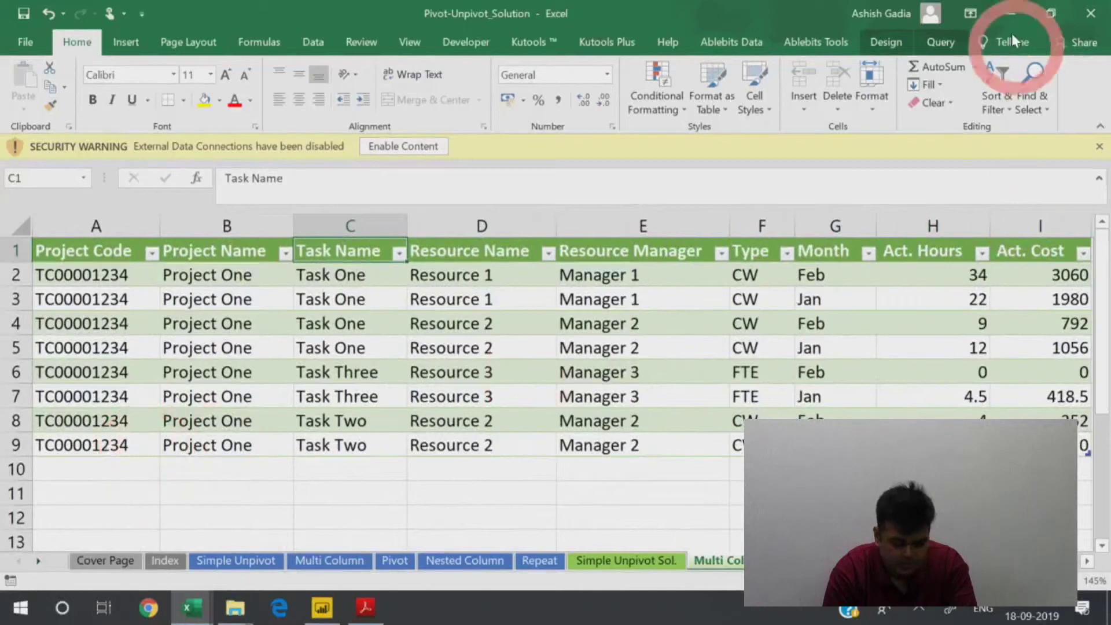
left_click(1091, 14)
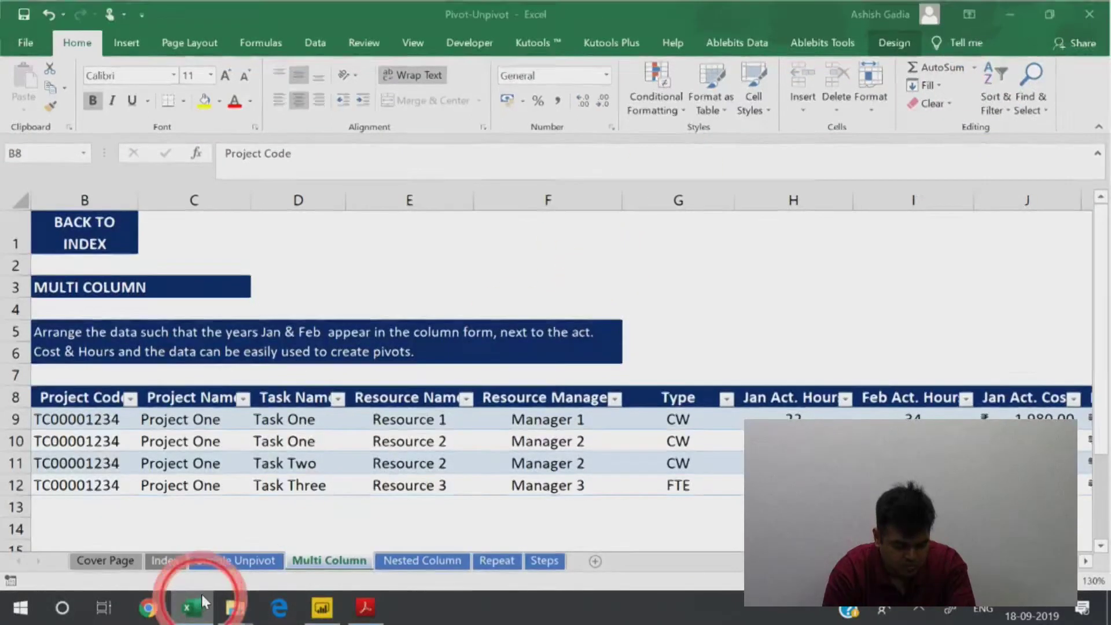
Step: Launch the Pivot-Unpivot_Solution Power BI file and bring the Untitled report to the front
left_click(226, 610)
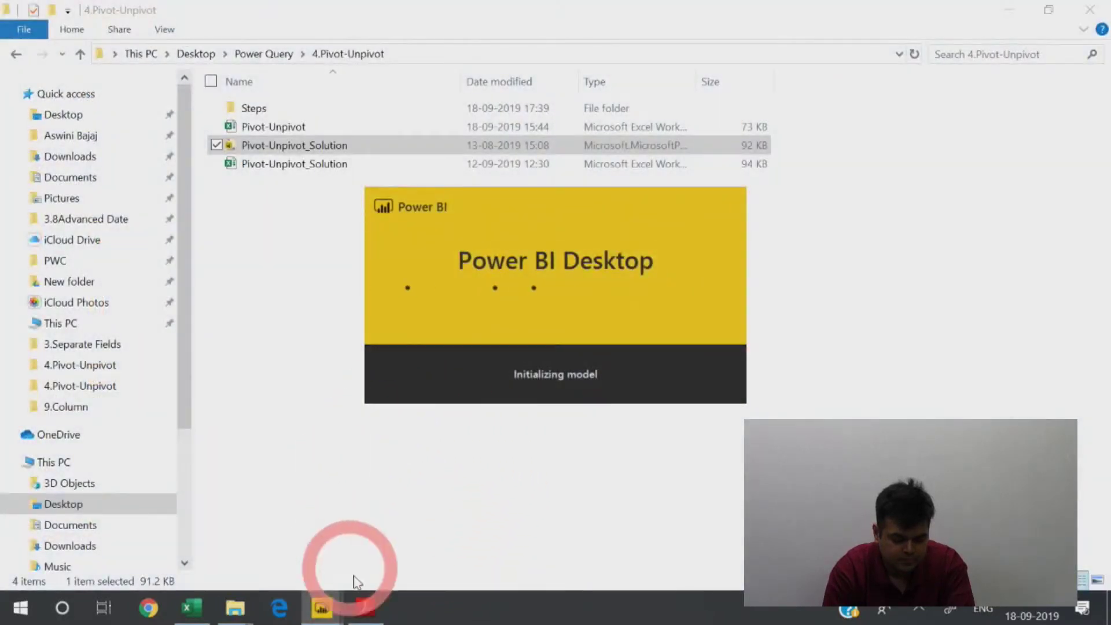
mouse_move(321, 607)
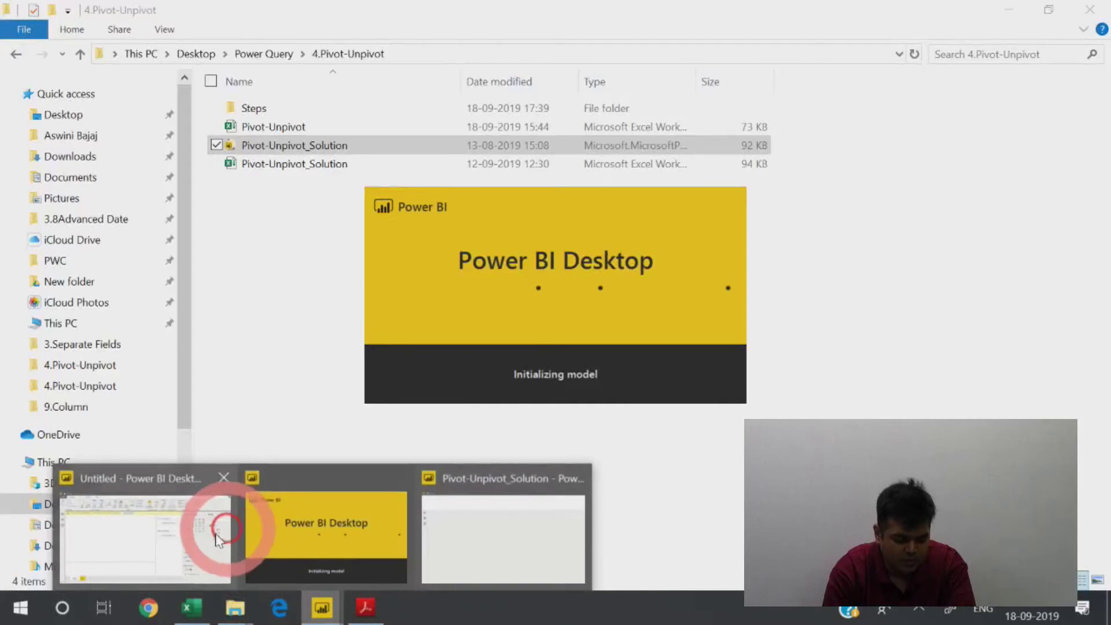
left_click(237, 518)
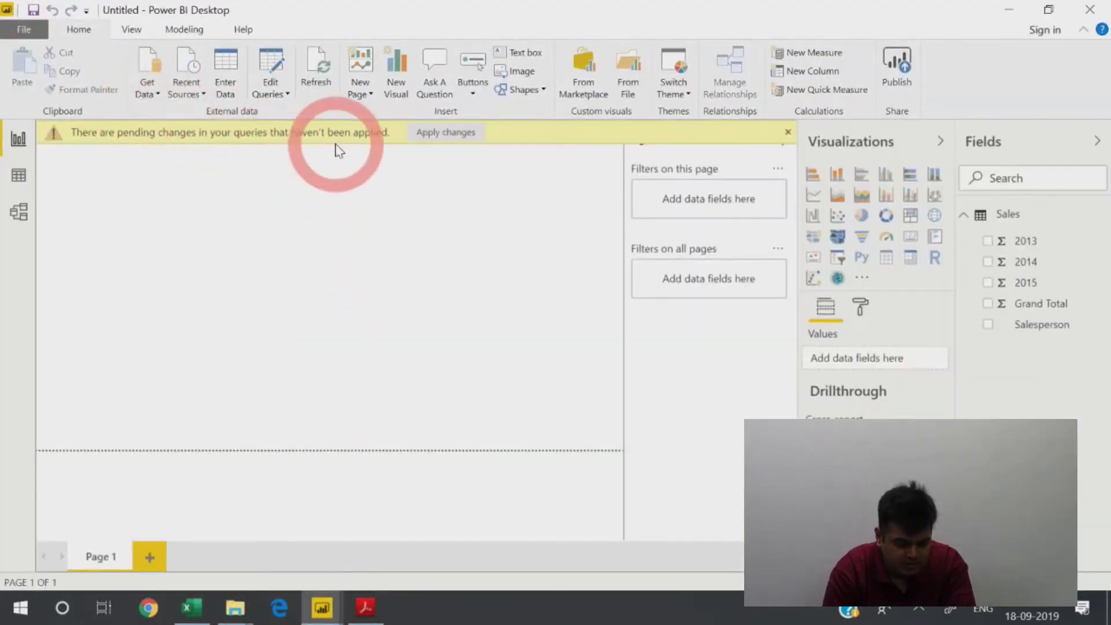
Step: Dismiss the pending-changes notice and view the solution's Multi_Column table in Data view
left_click(787, 139)
left_click(169, 227)
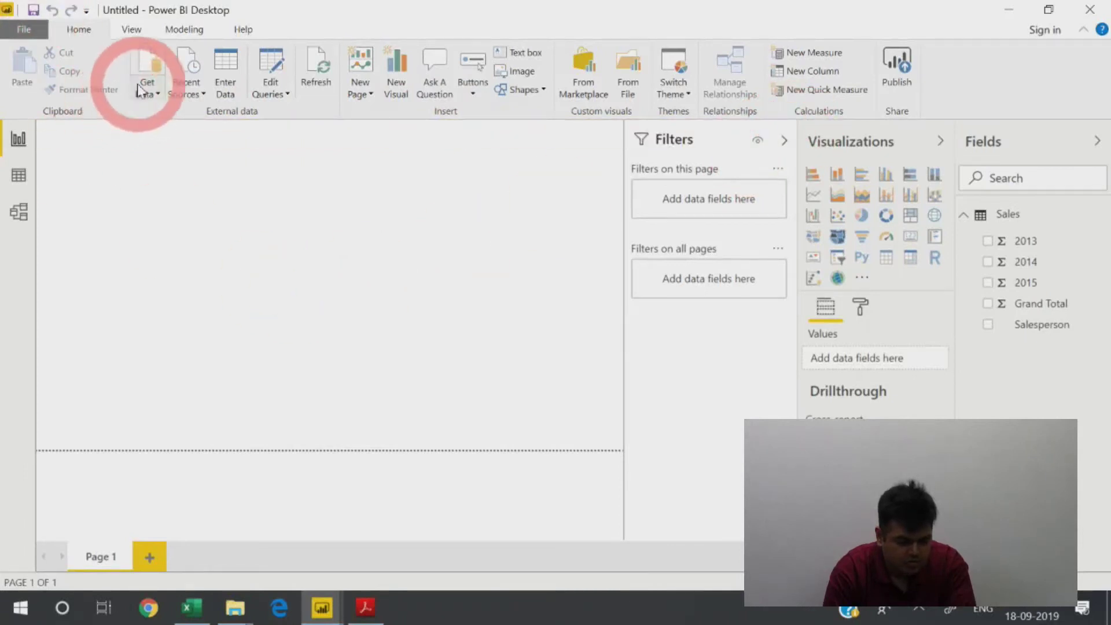
key("alt+Tab")
key("alt+Tab")
left_click(439, 234)
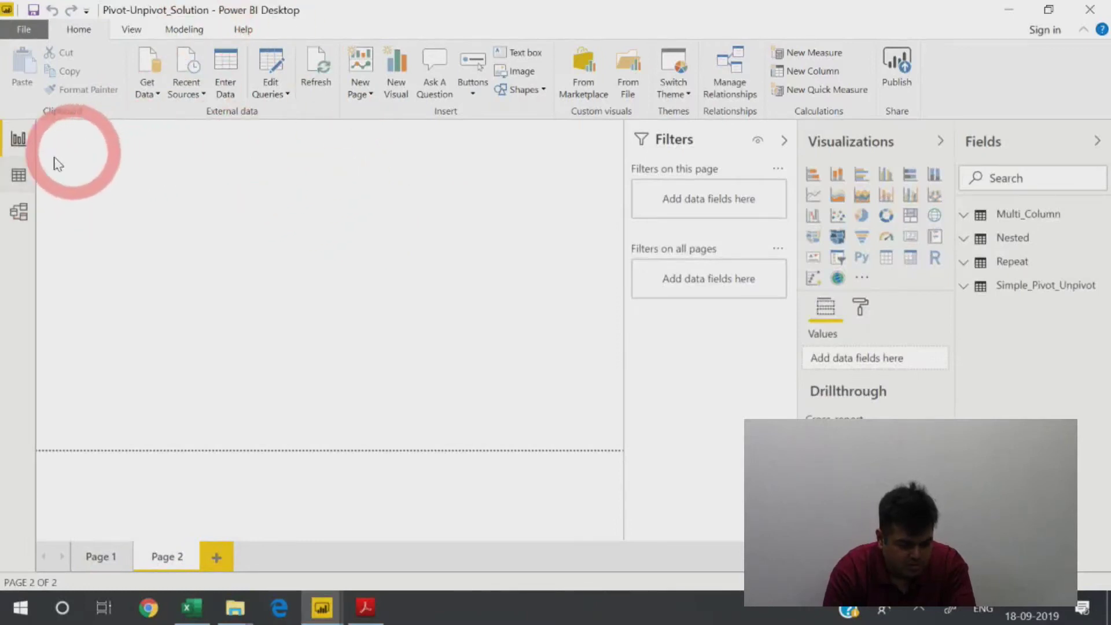
left_click(18, 175)
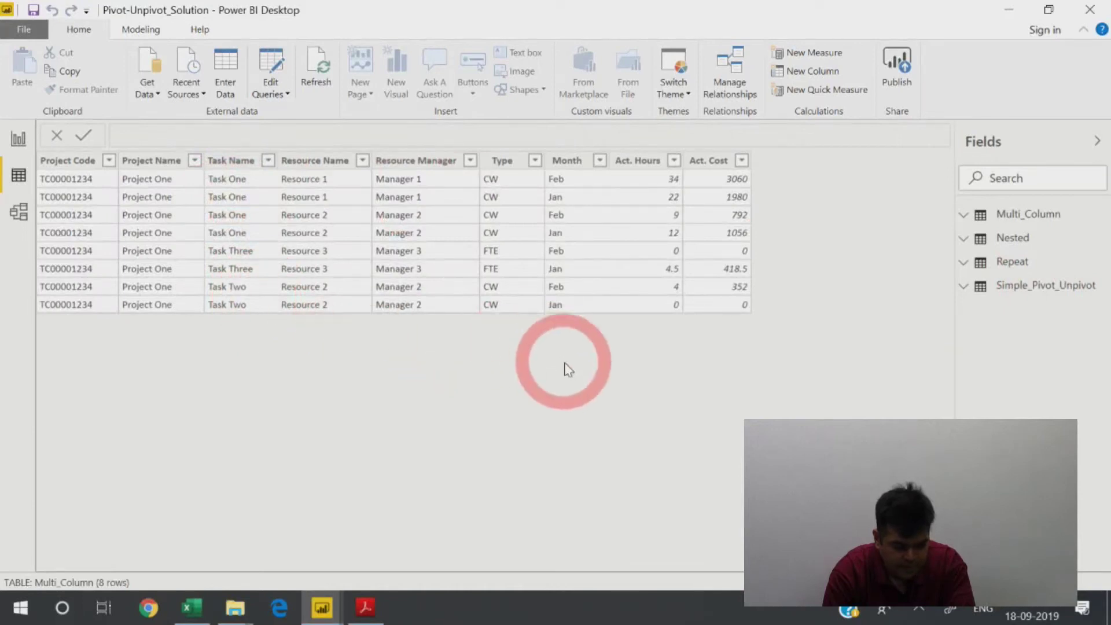
left_click(1004, 264)
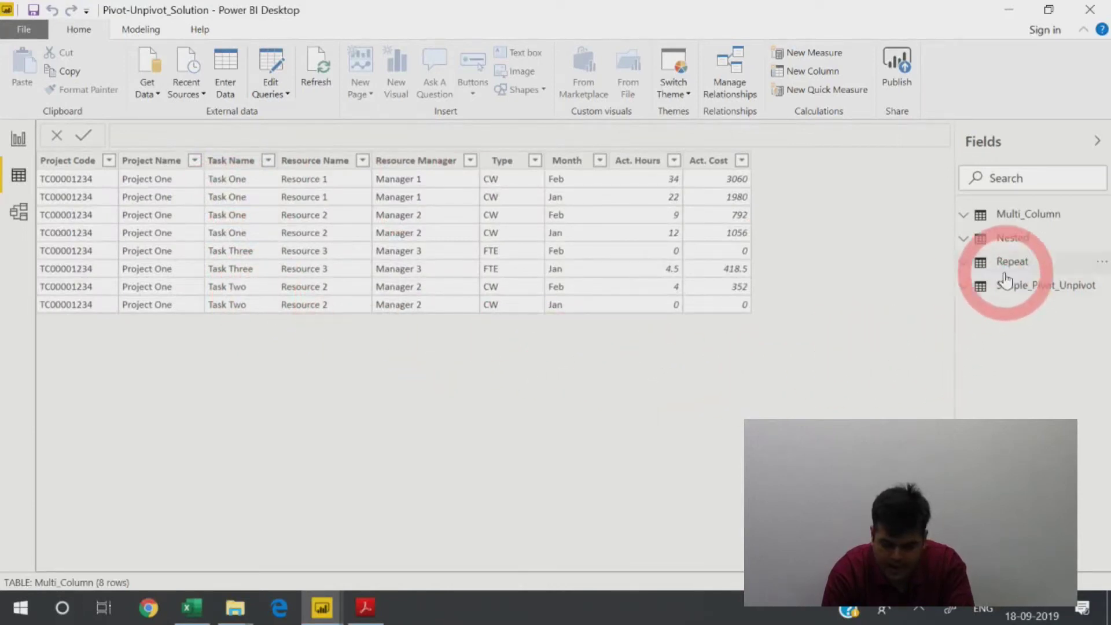
left_click(992, 217)
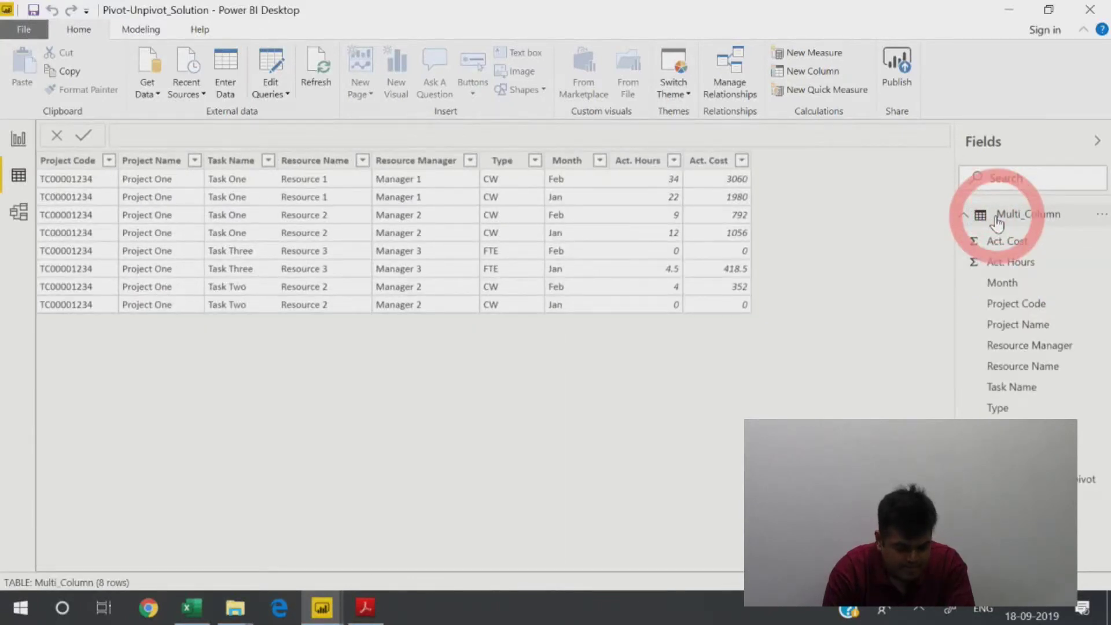
Step: Return to the Excel Pivot-Unpivot workbook's Multi Column sheet
key("alt+Tab")
key("alt+Tab")
key("alt+Tab")
key("alt+Tab")
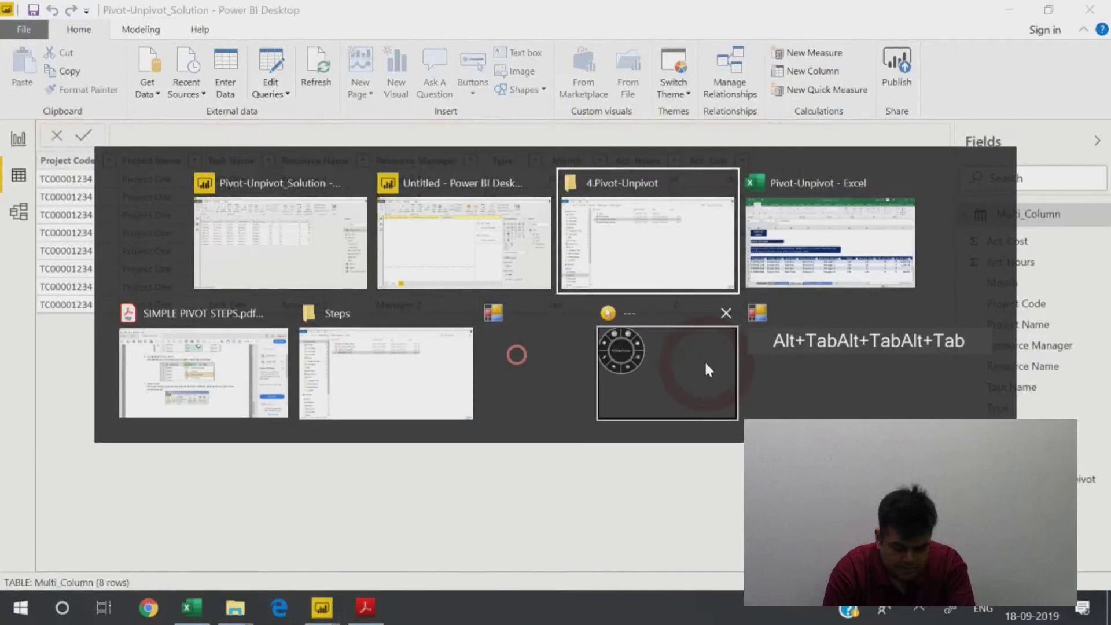
left_click(703, 360)
key("alt+Tab")
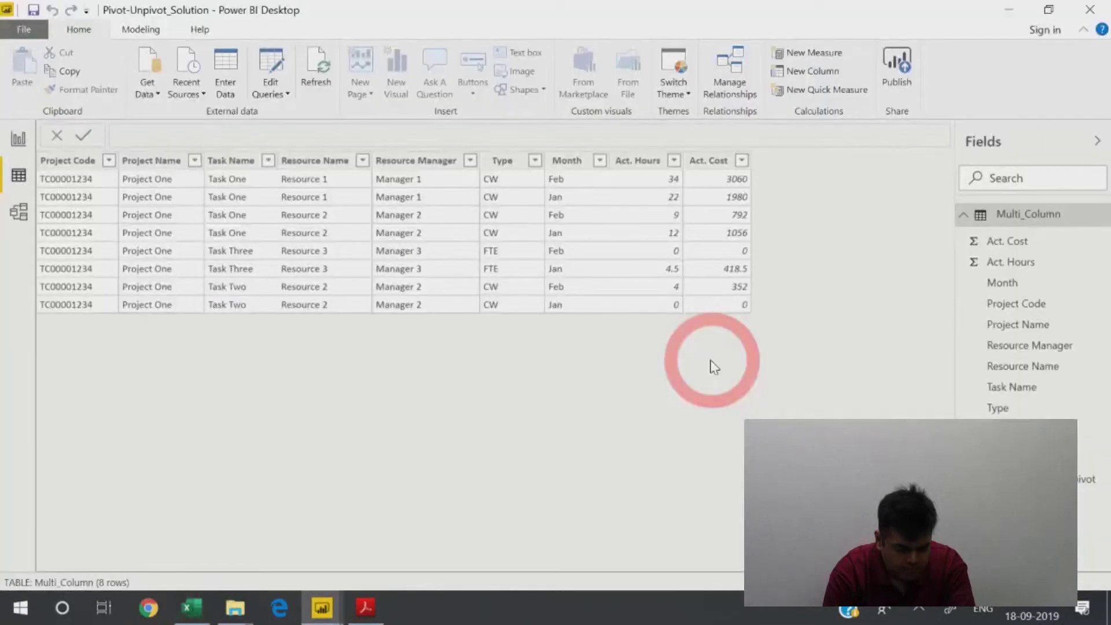
key("alt+Tab")
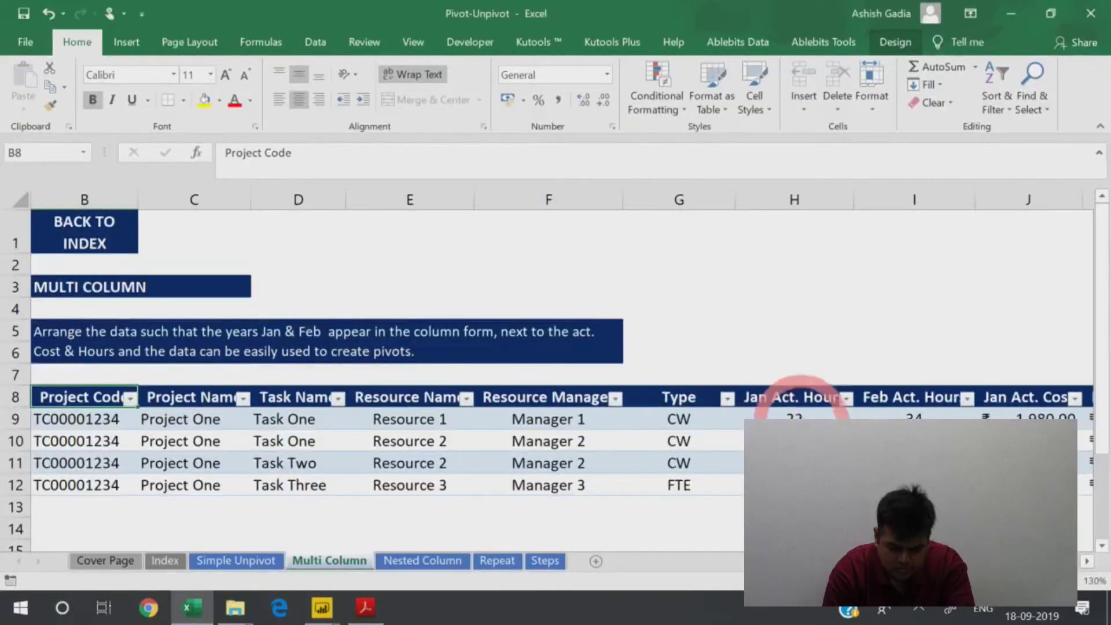
key("alt+Tab")
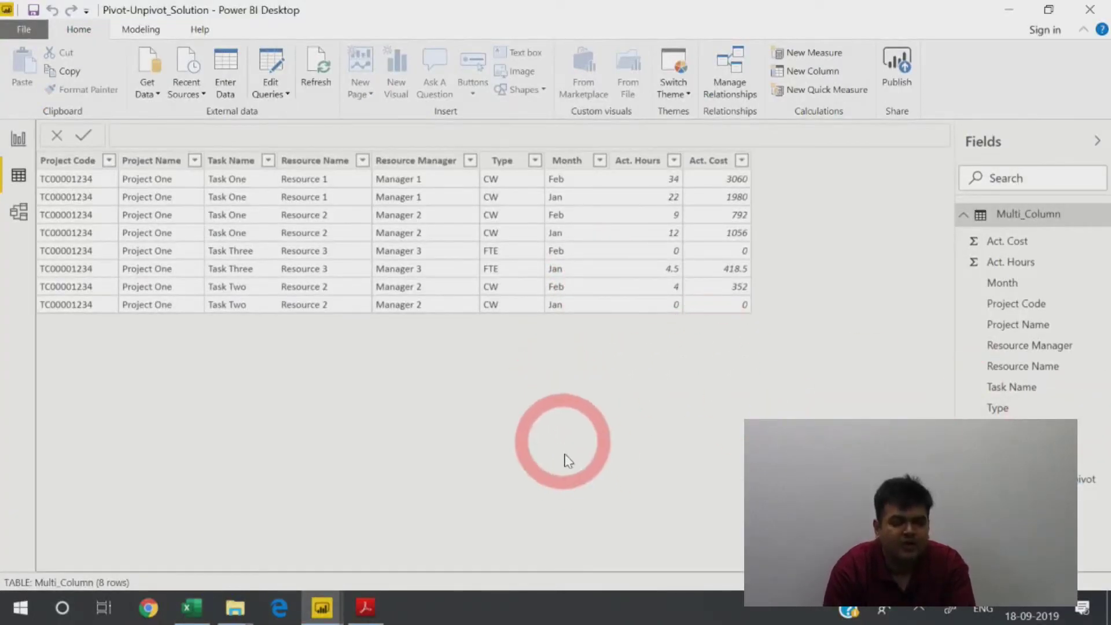
Step: Select the Jan/Feb Act. Hours and Act. Cost data H8:K12 in Excel, then compare with Power BI
key("alt+Tab")
scroll(866, 364, "up", 3)
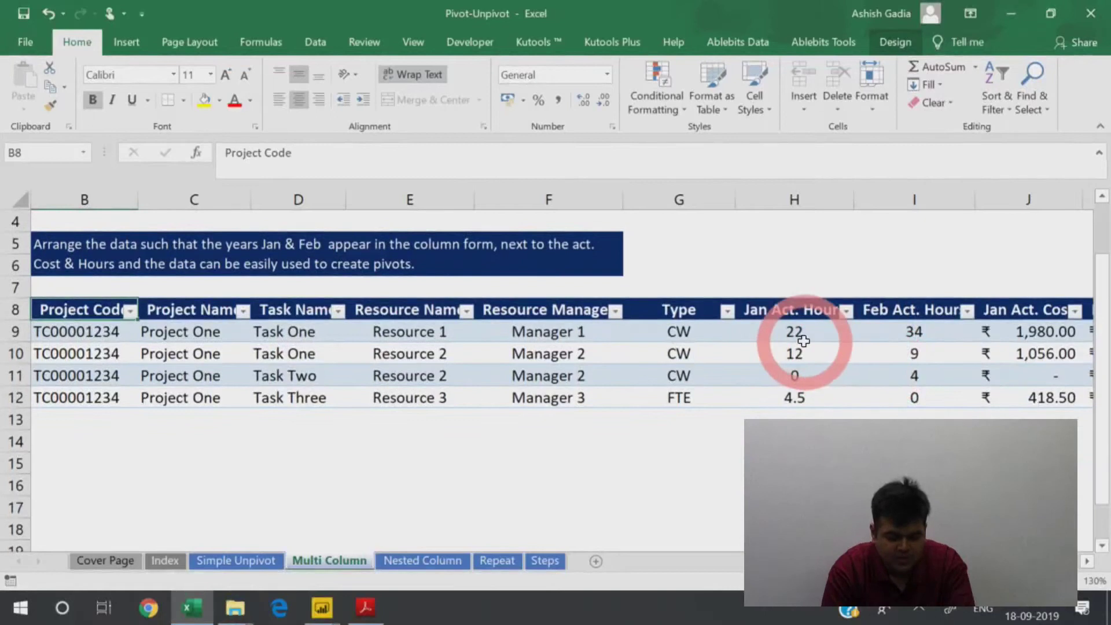
scroll(804, 350, "up", 3)
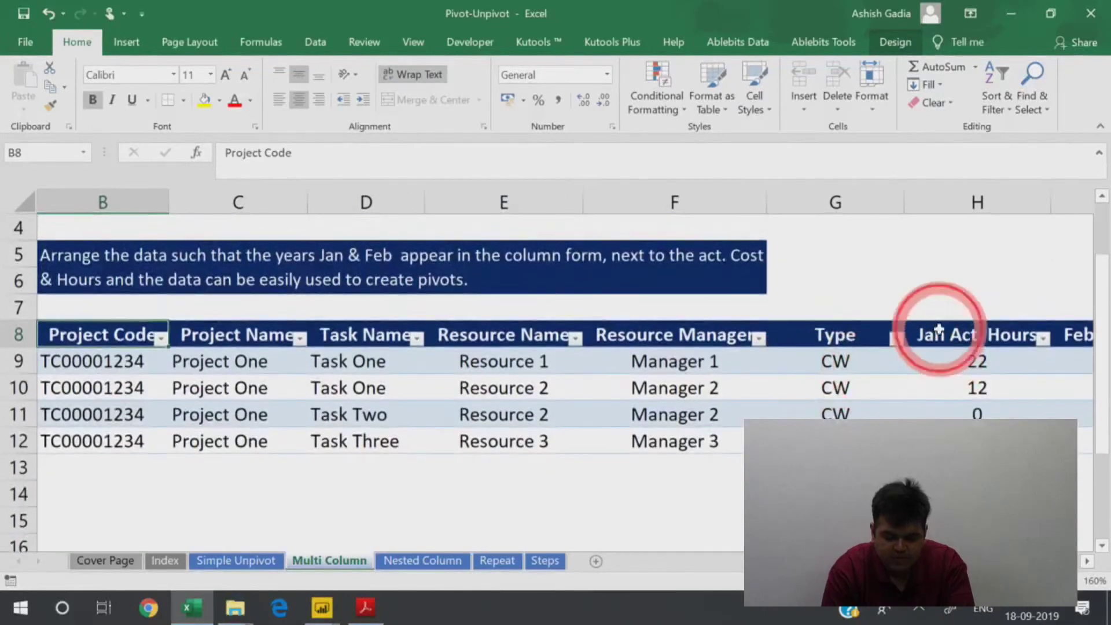
left_click(948, 335)
key("Right")
key("Right")
key("Left")
key("Left")
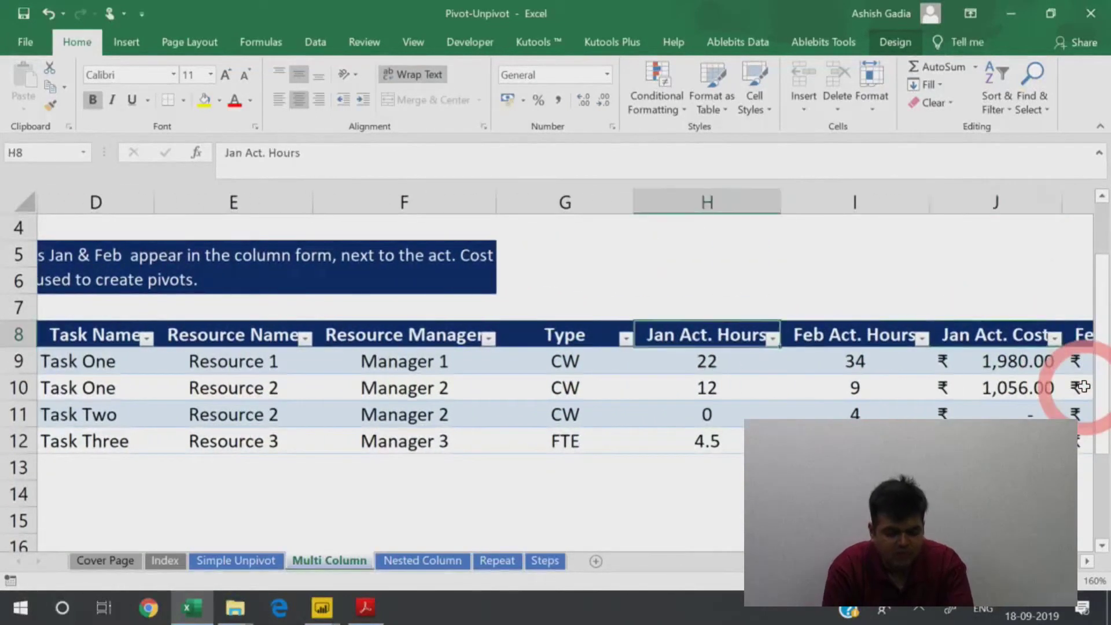
key("Right")
key("Right")
key("Right")
key("Left")
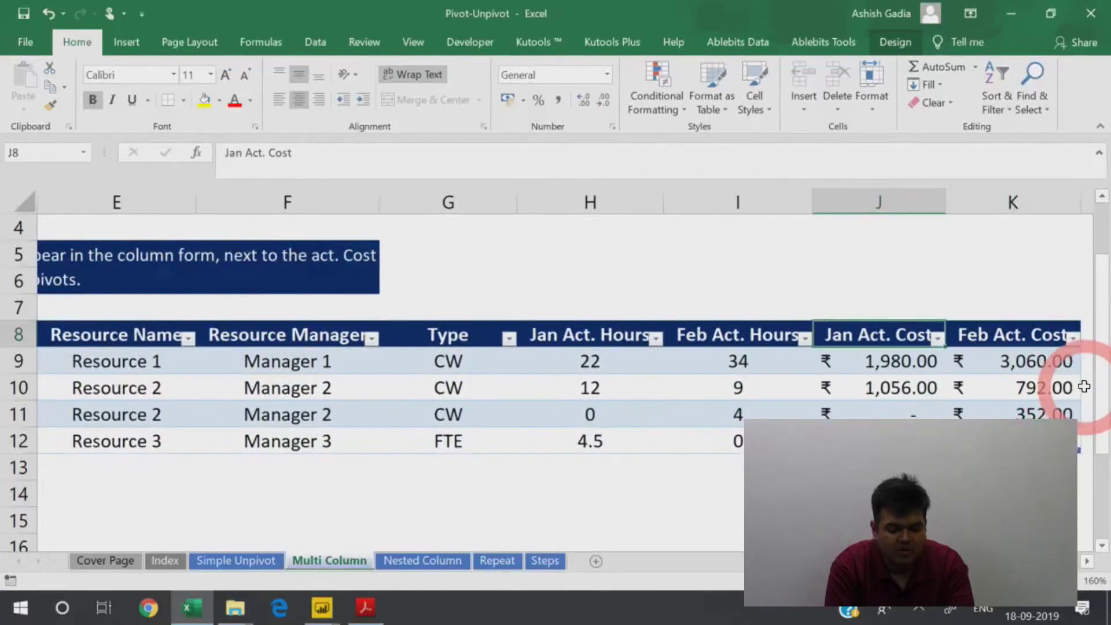
key("Right")
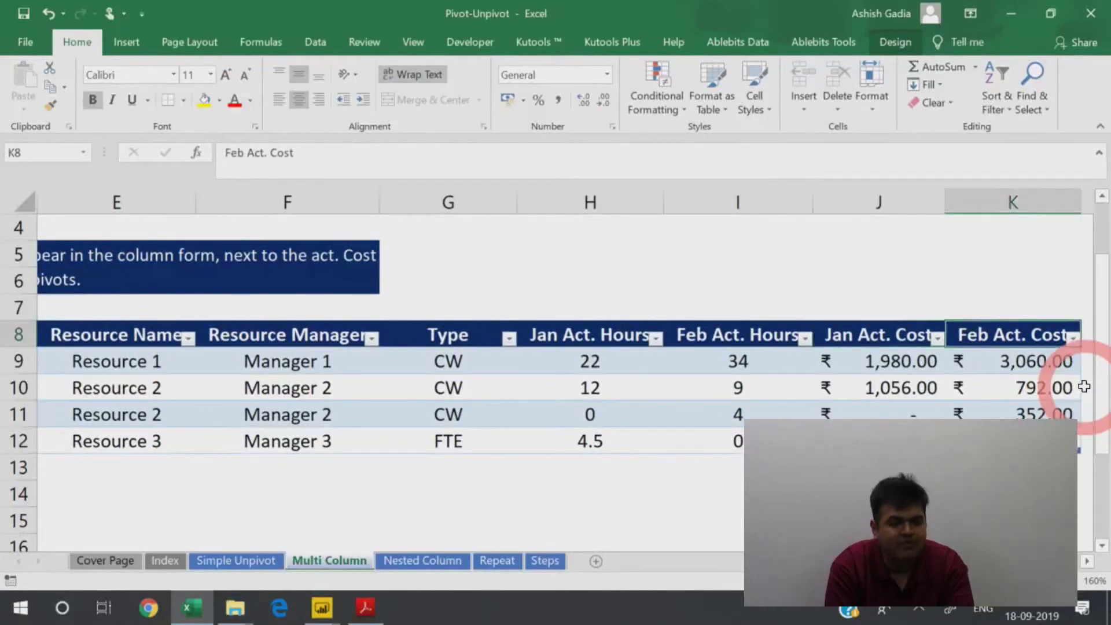
key("Left")
key("Left")
key("Left")
key("Left")
key("Right")
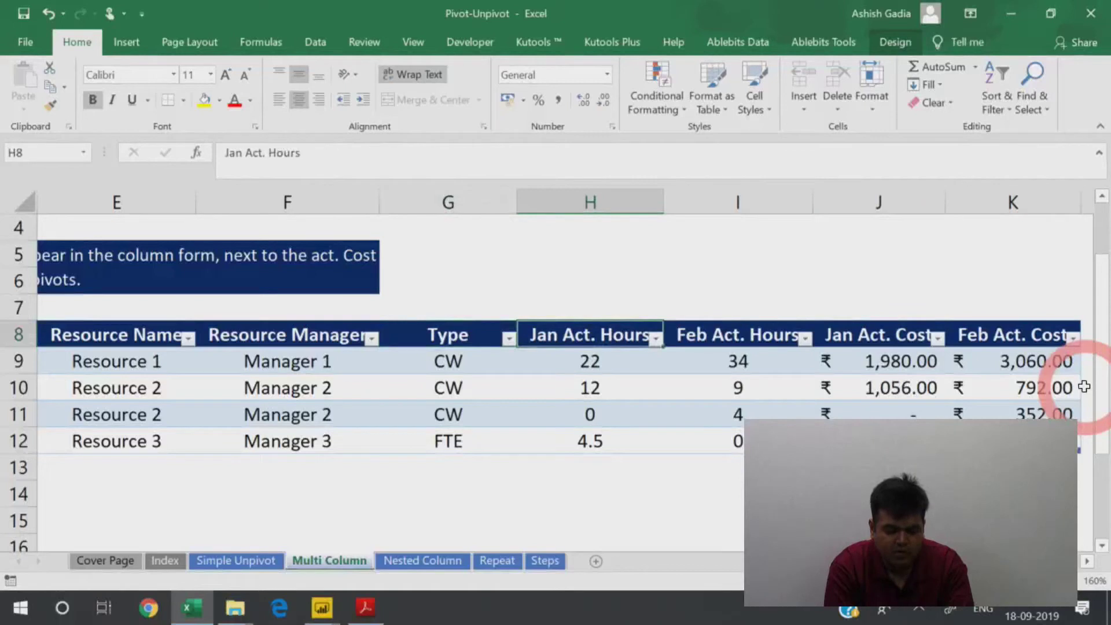
key("shift+Right")
key("shift+Right")
key("shift+Right")
key("shift+Down")
key("shift+Down")
key("shift+Down")
key("shift+Down")
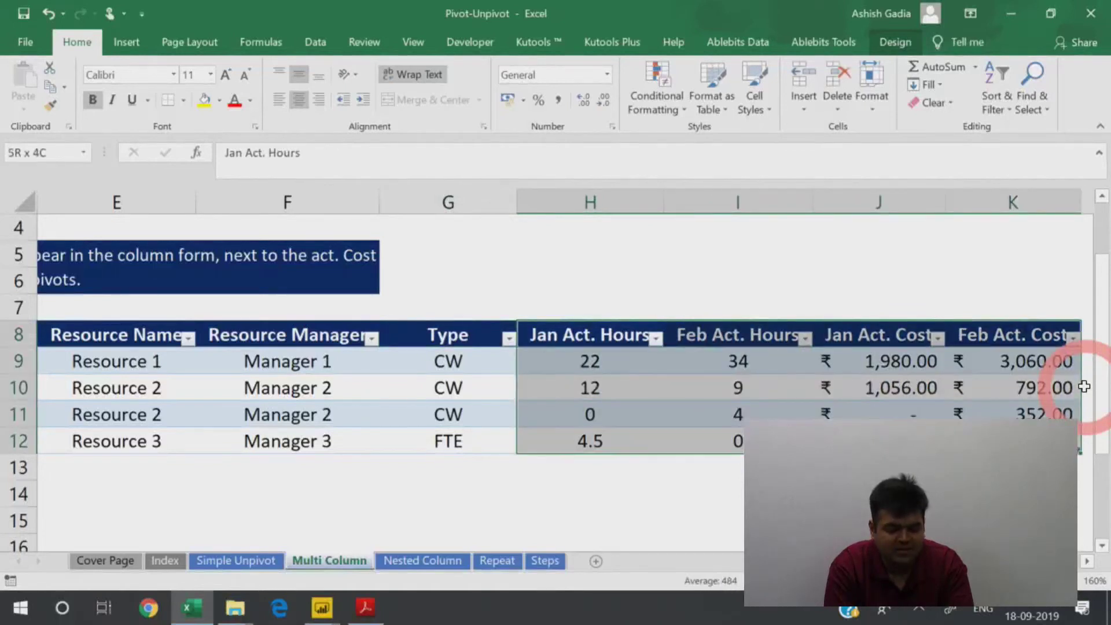
key("alt+Tab")
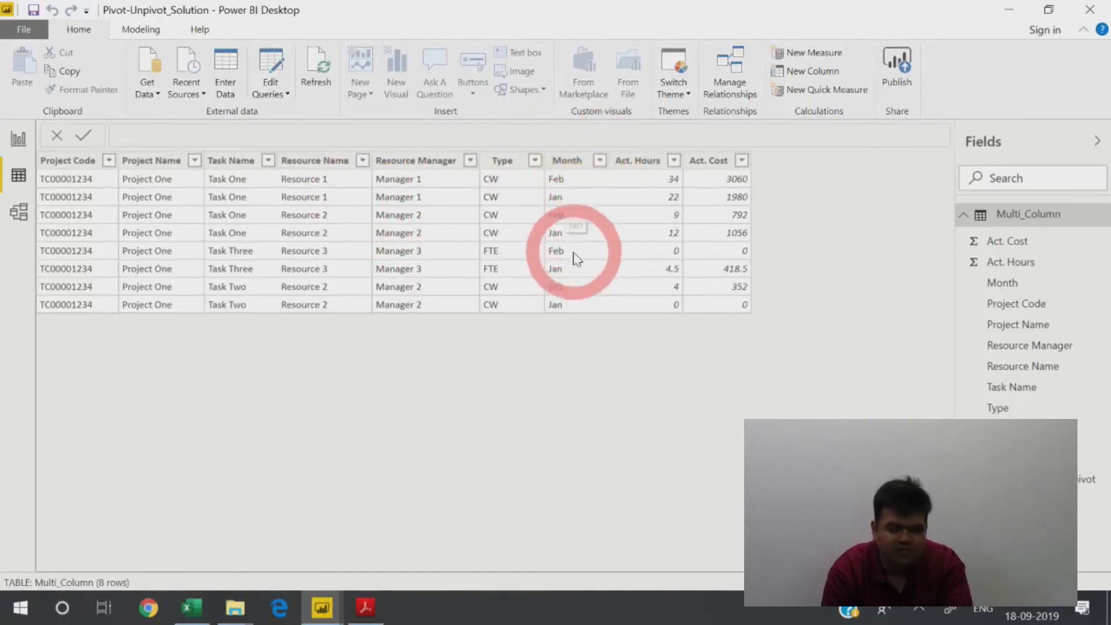
left_click(645, 165)
left_click(709, 165)
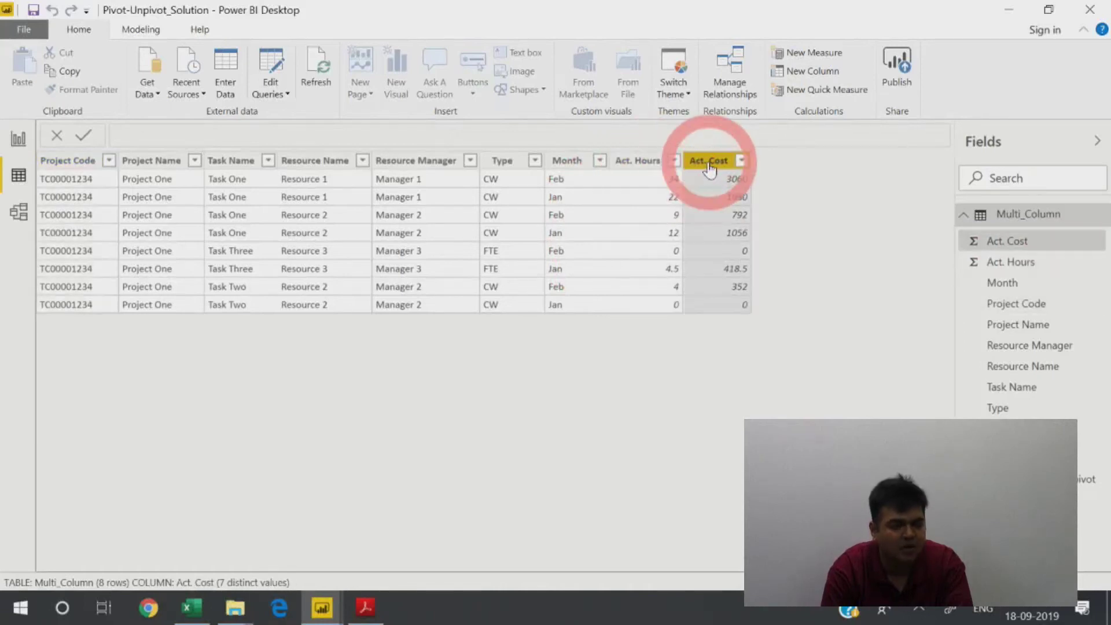
key("alt+Tab")
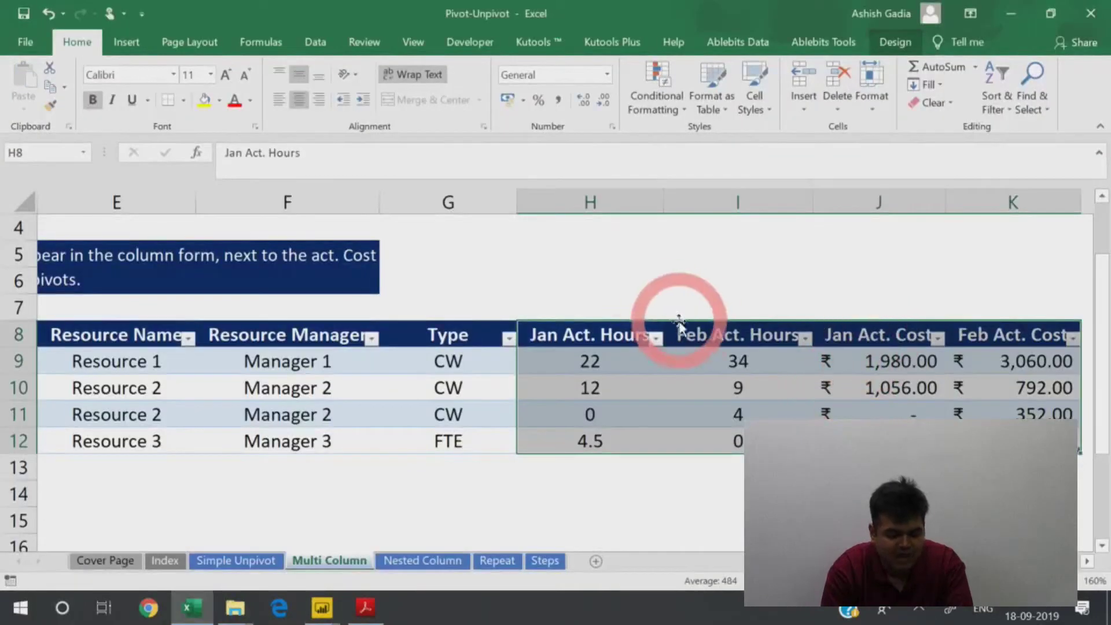
left_click(756, 342)
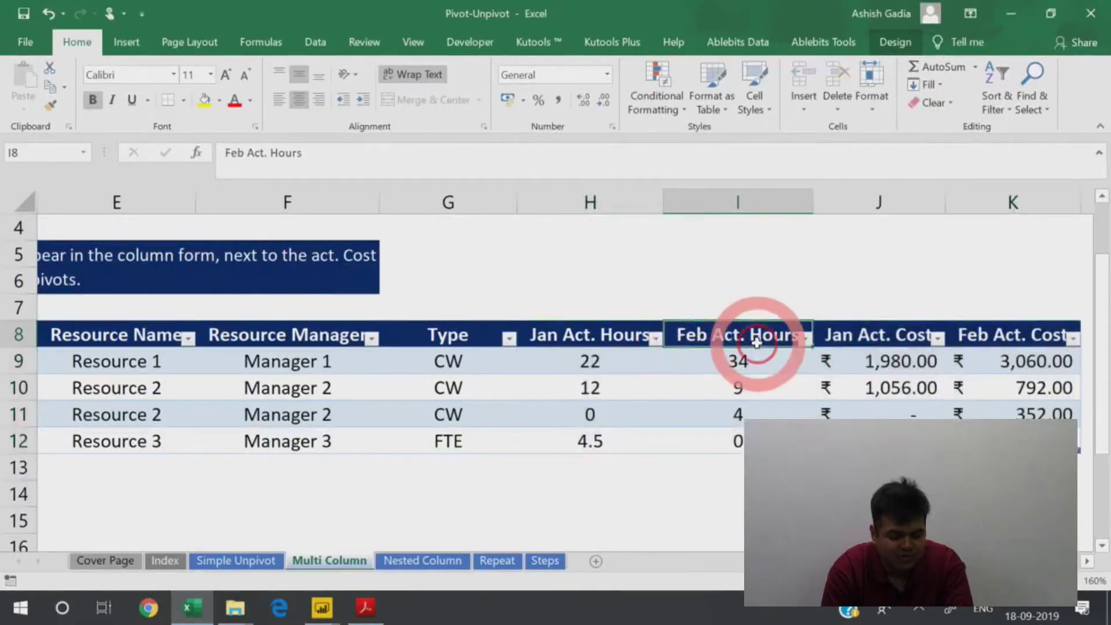
left_click(891, 337)
left_click(998, 338)
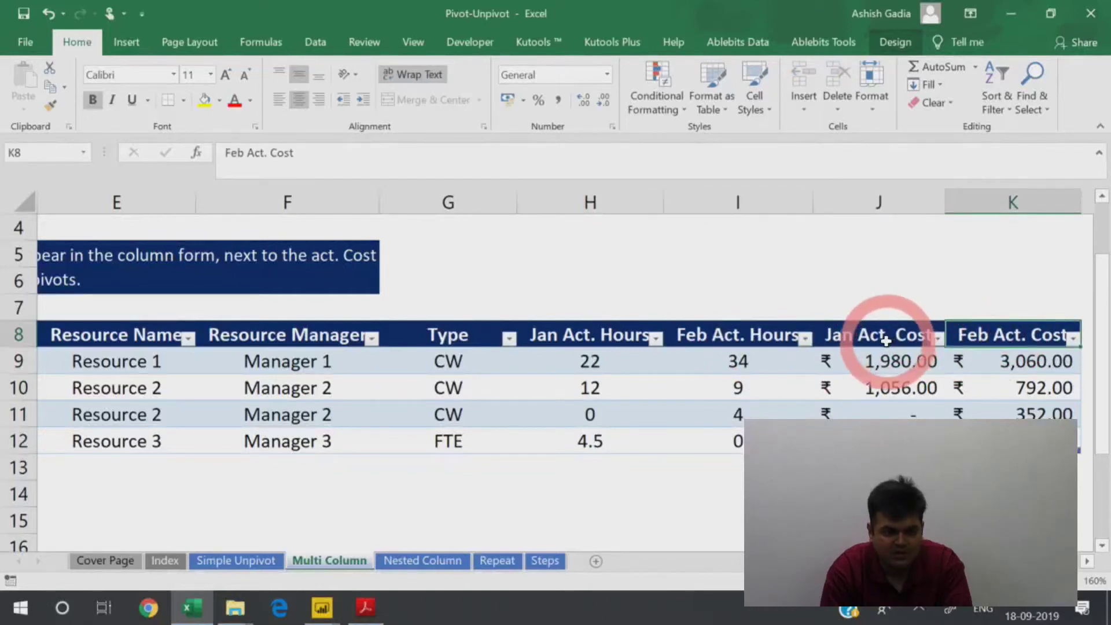
key("alt+Tab")
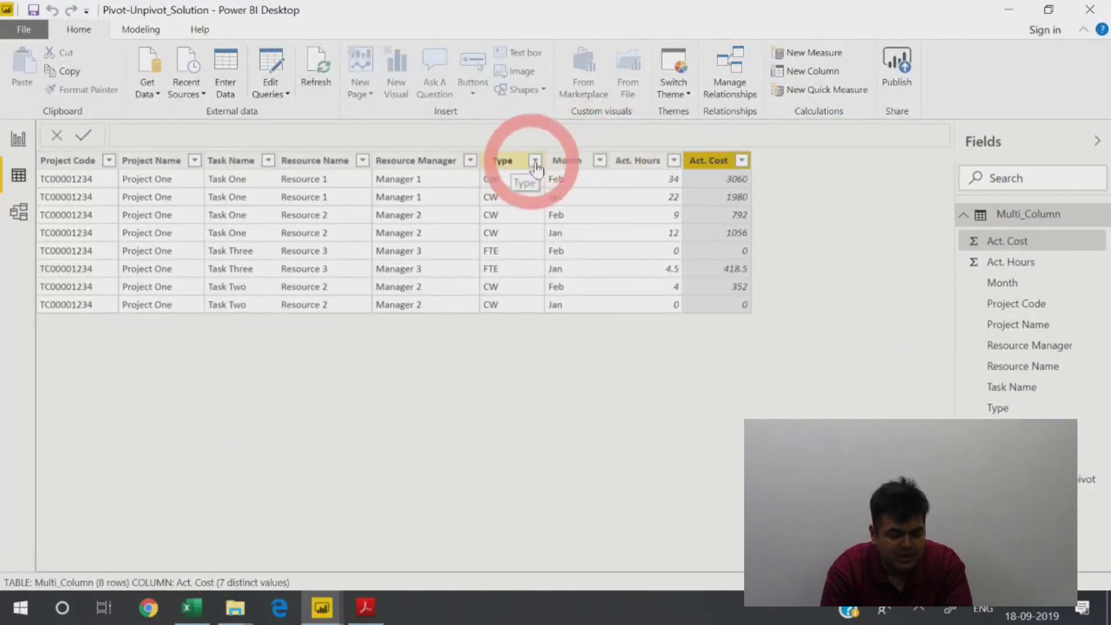
left_click(560, 165)
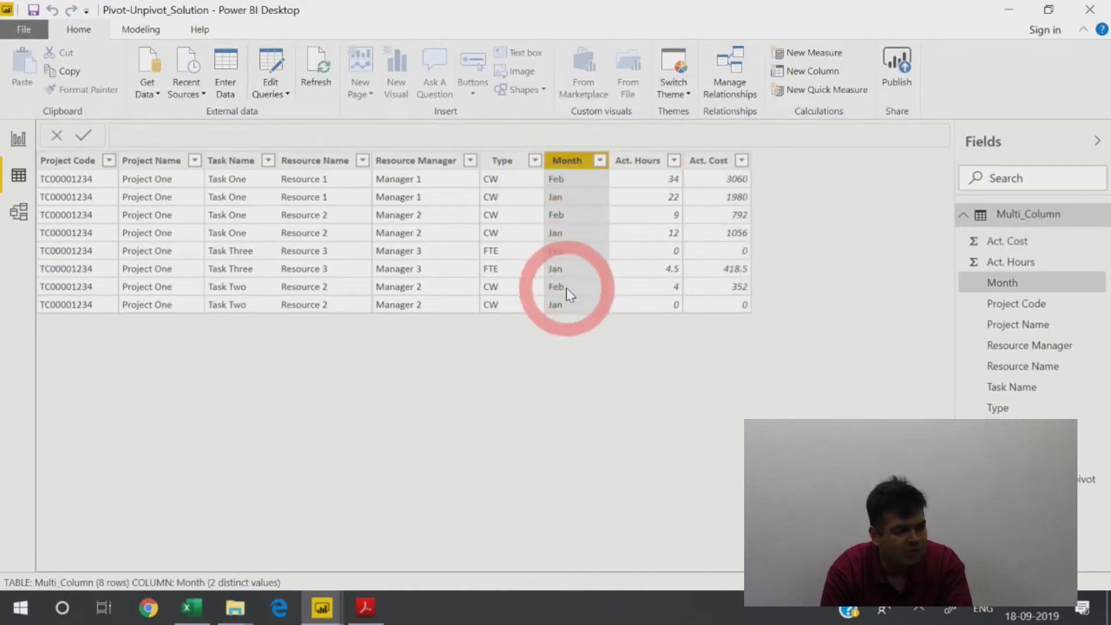
left_click(637, 161)
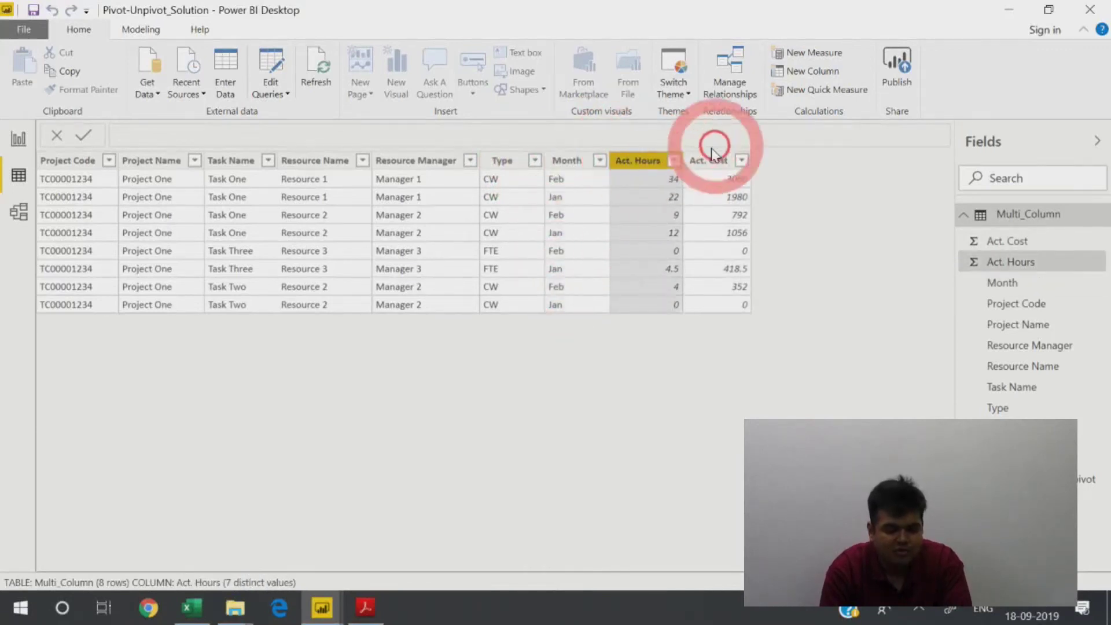
left_click(709, 162)
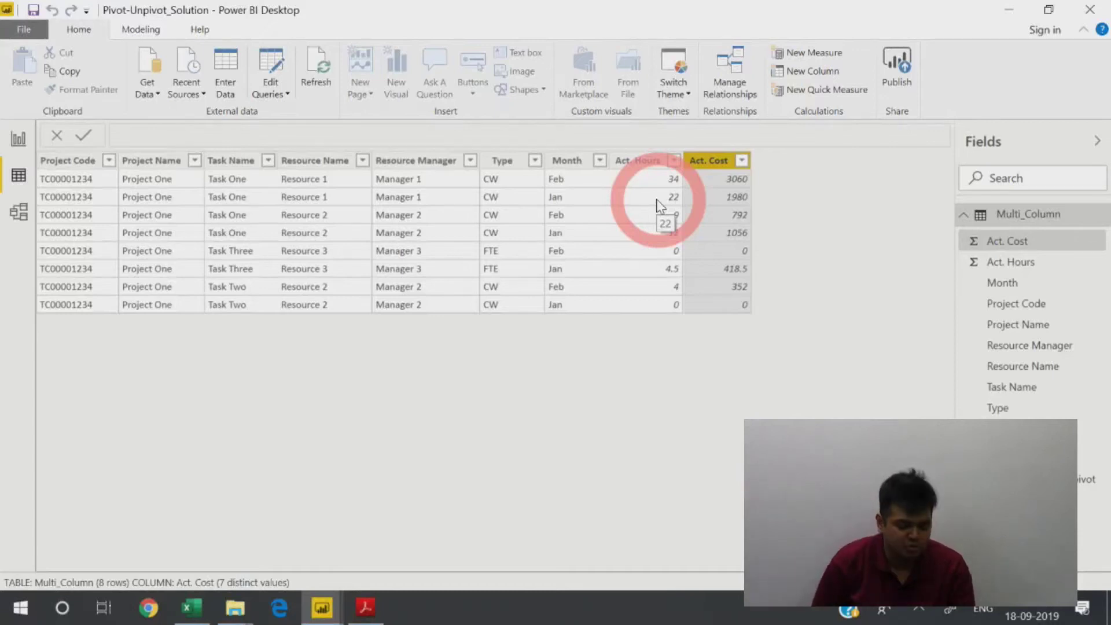
key("alt+Tab")
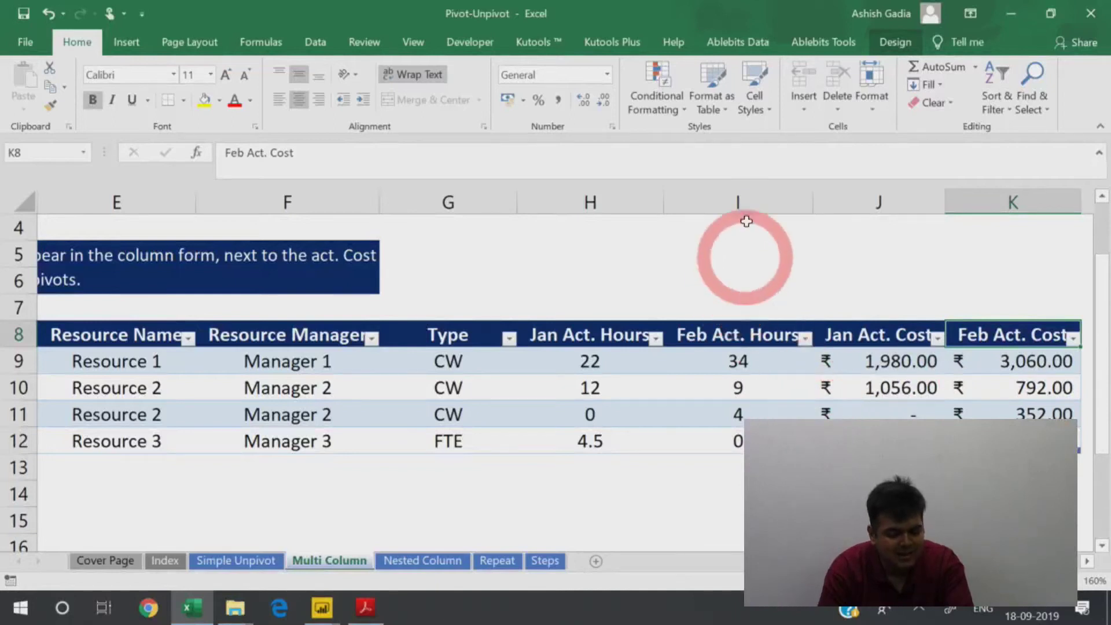
left_click(590, 202)
left_click(784, 202)
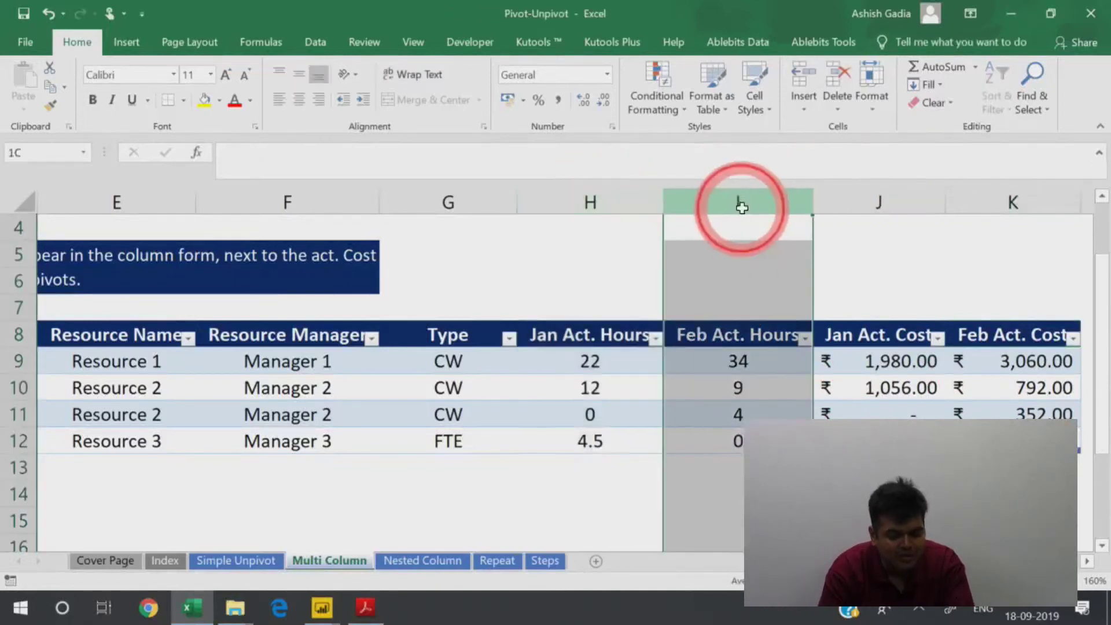
left_click(863, 203)
left_click(985, 217)
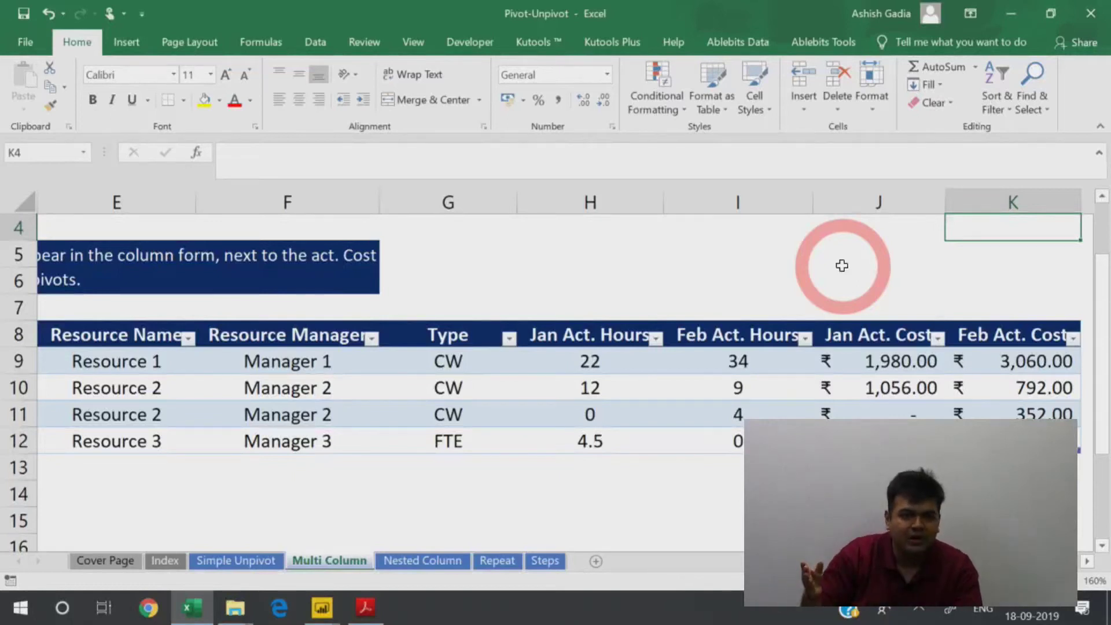
key("alt+Tab")
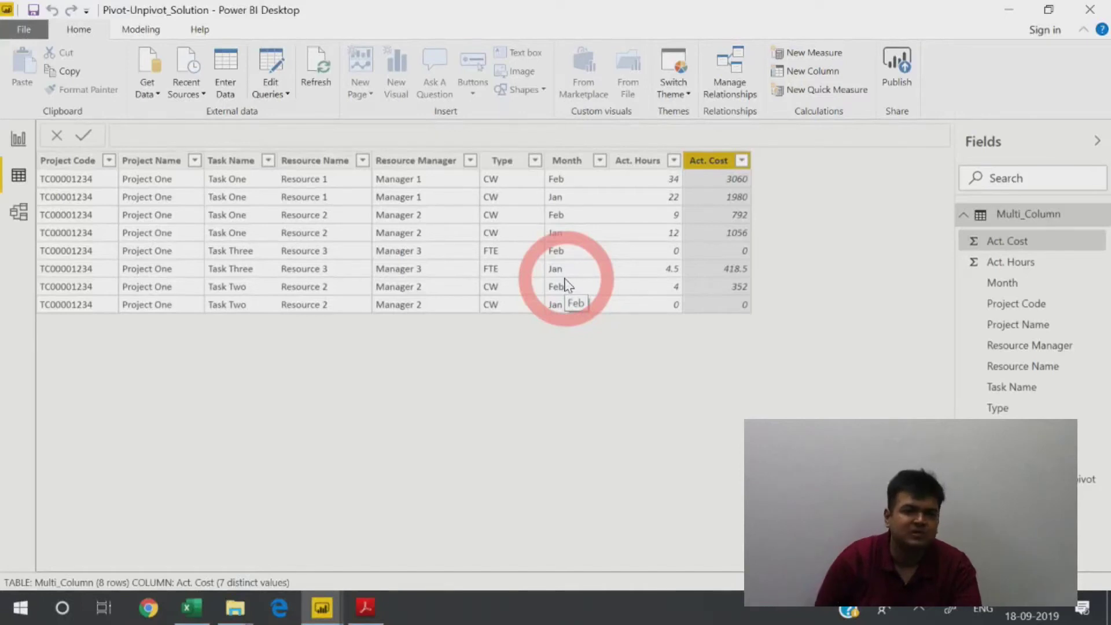
key("alt+Tab")
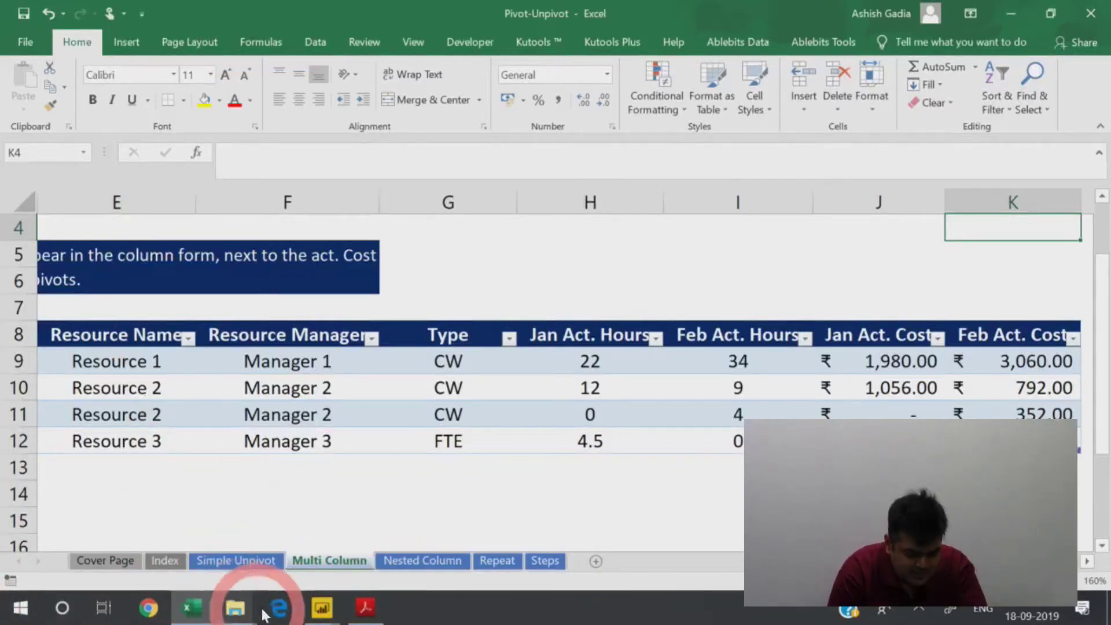
left_click(321, 608)
Step: In the untitled report, import an Excel workbook, choosing Pivot-Unpivot.xlsx
left_click(278, 521)
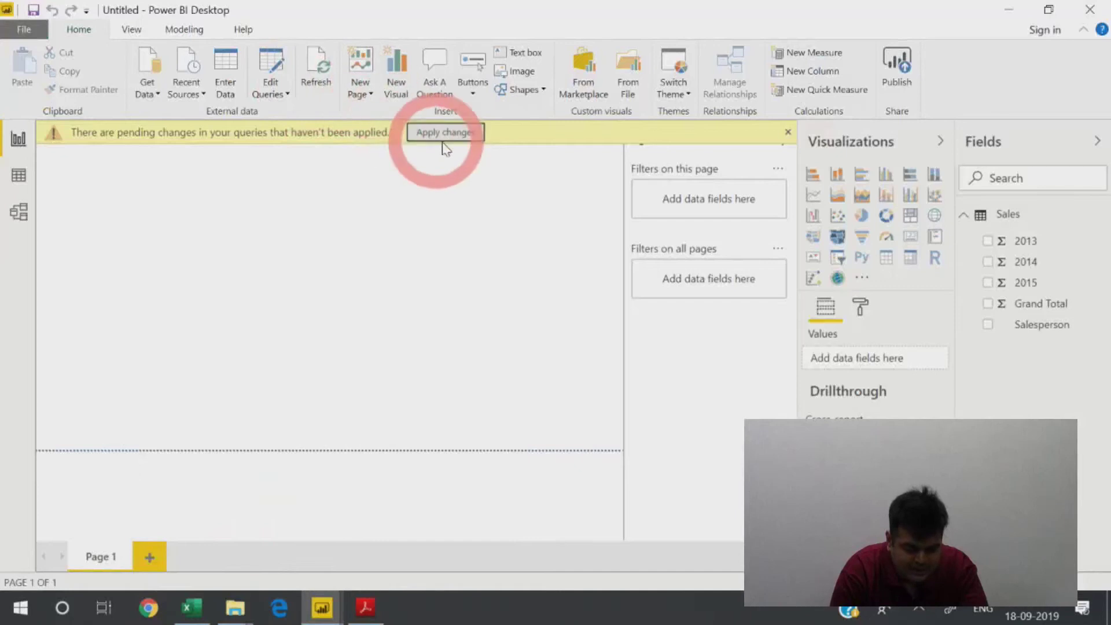
left_click(788, 133)
left_click(147, 90)
left_click(129, 149)
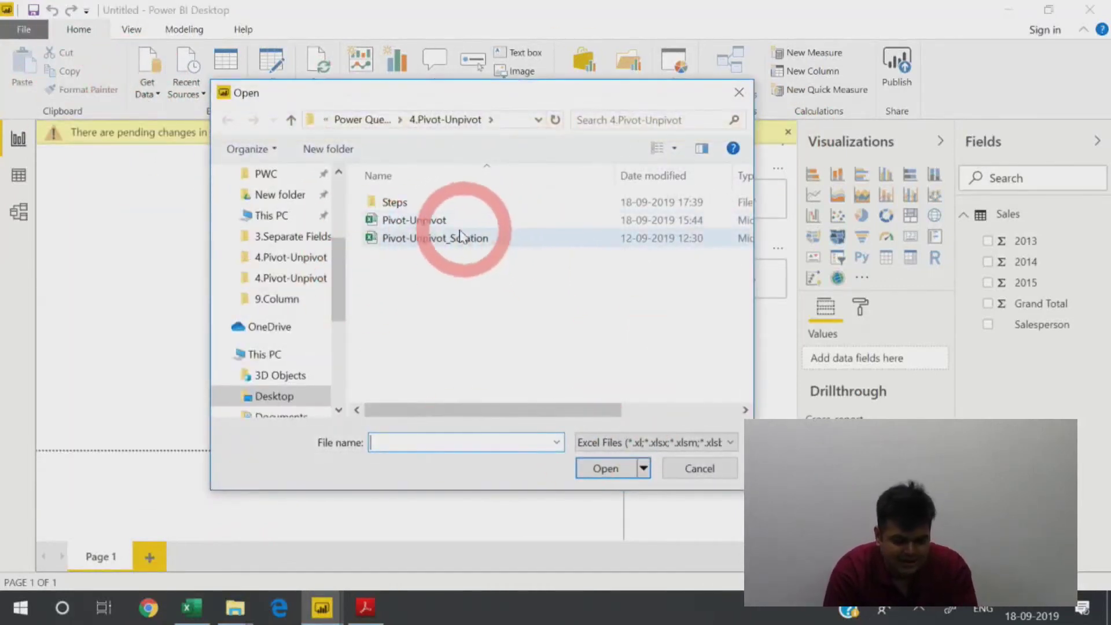
left_click(452, 221)
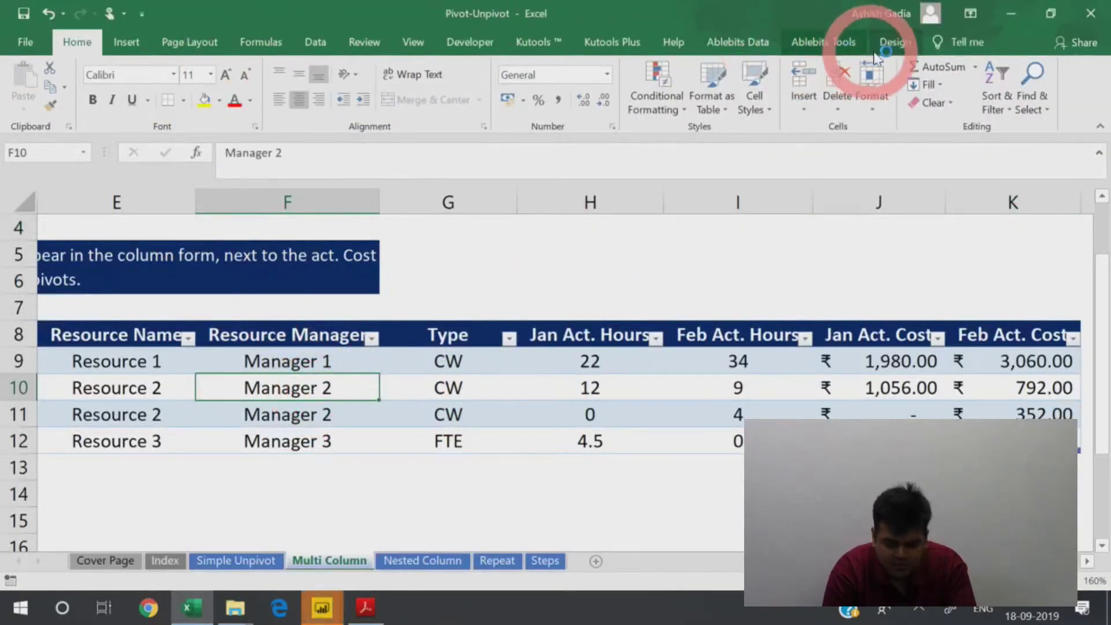
Step: Check the Excel table's name on the Design tab
left_click(895, 42)
left_click(252, 396)
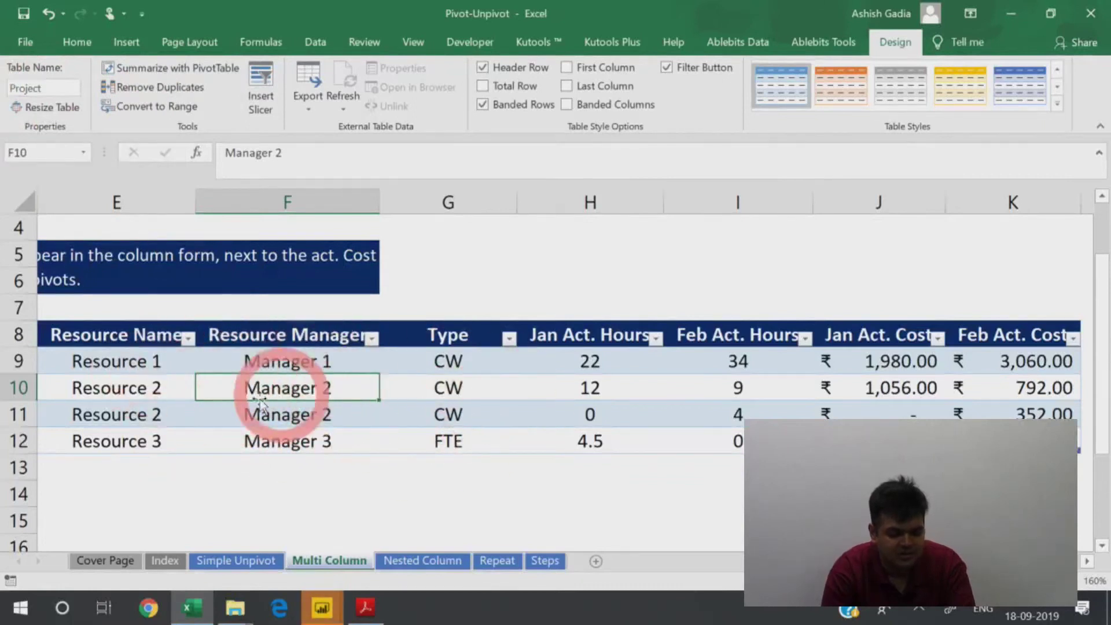
key("Home")
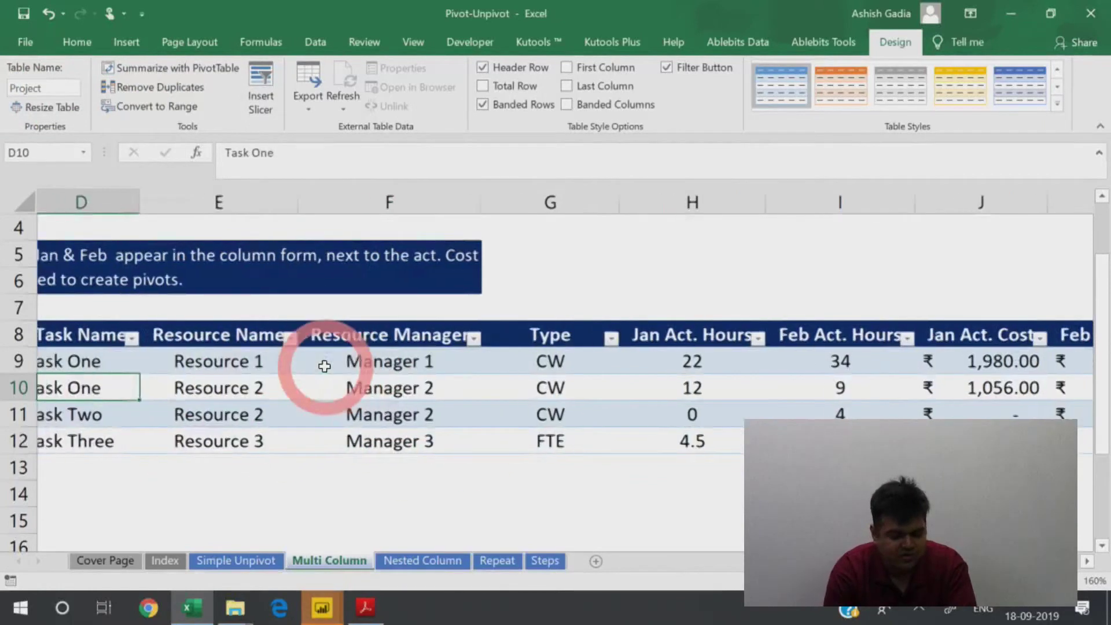
key("Right")
key("Up")
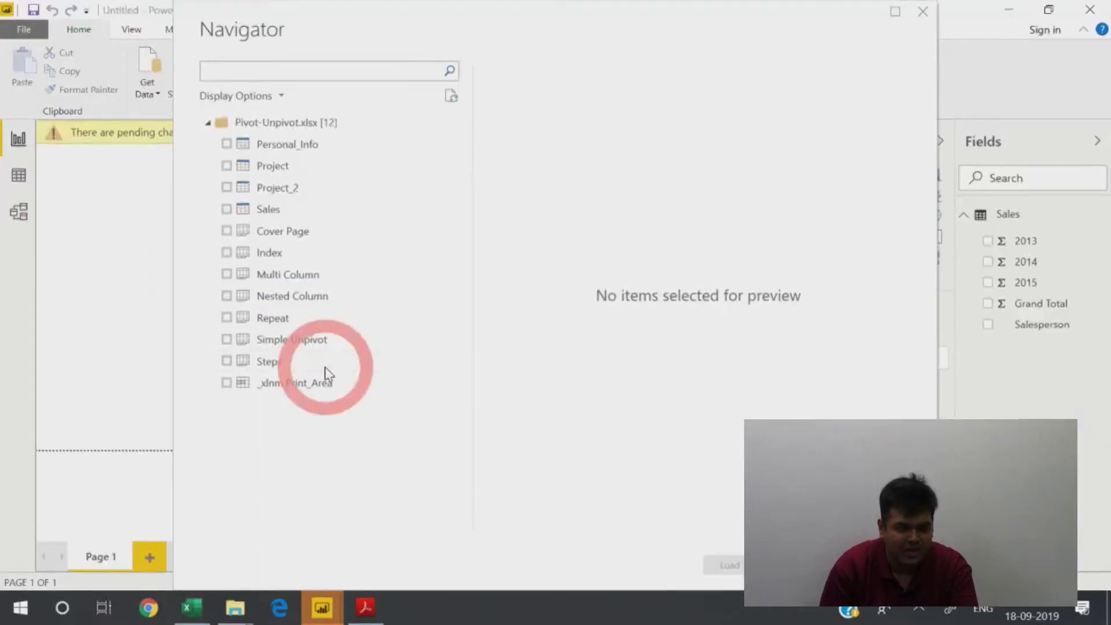
Step: Tick the Project table in the Navigator and load it
left_click(312, 166)
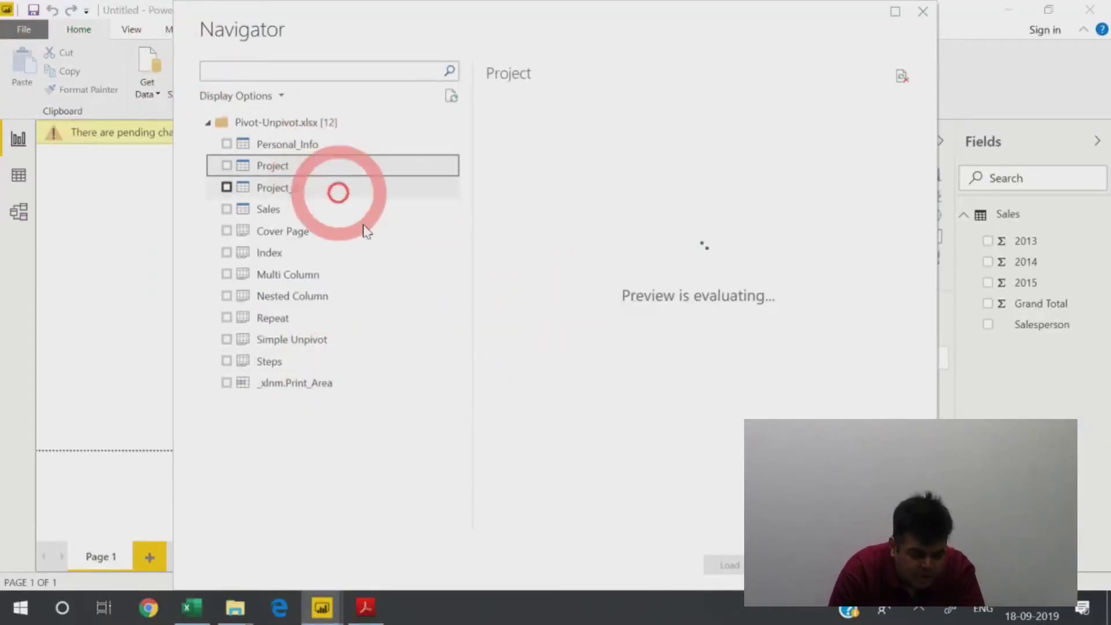
left_click(257, 166)
left_click(730, 564)
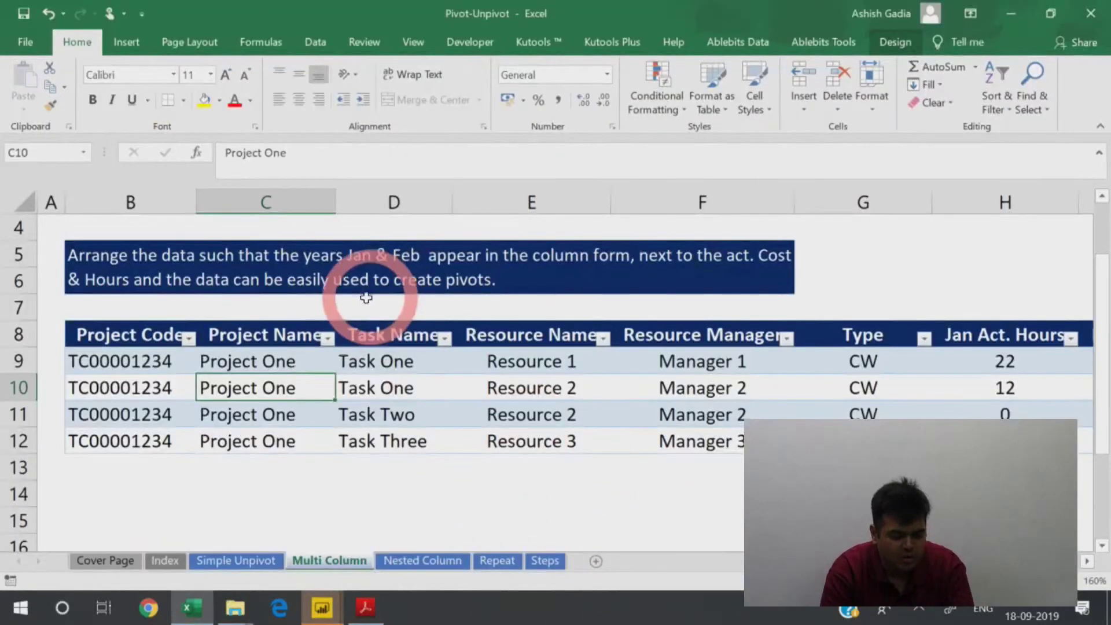
Step: Confirm on Excel's Design tab that the table is named Project
left_click(373, 388)
left_click(895, 42)
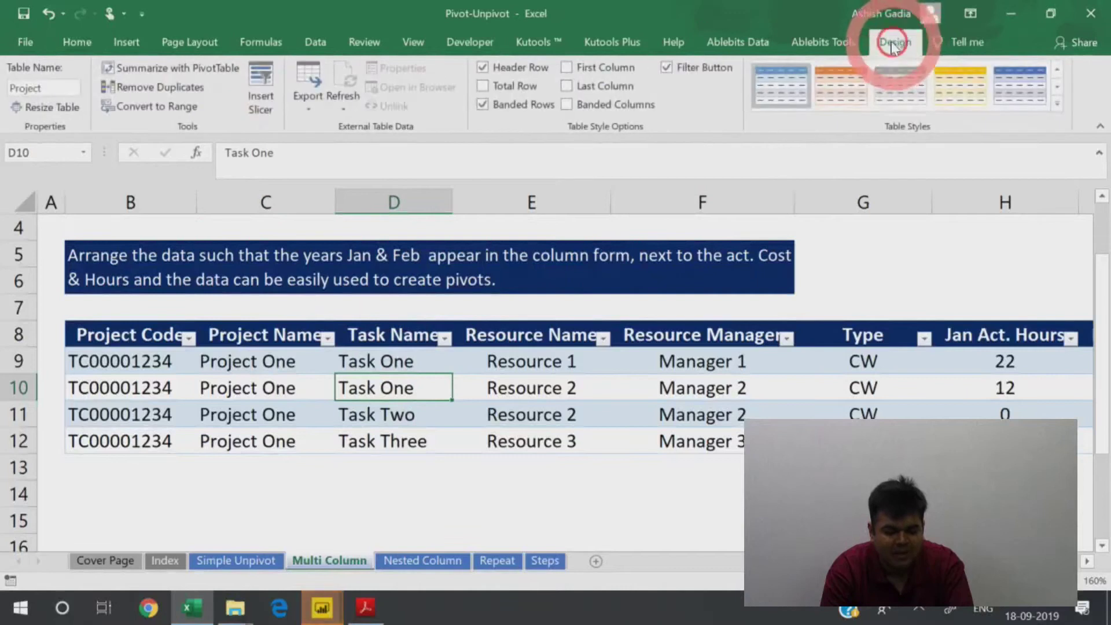
left_click(36, 91)
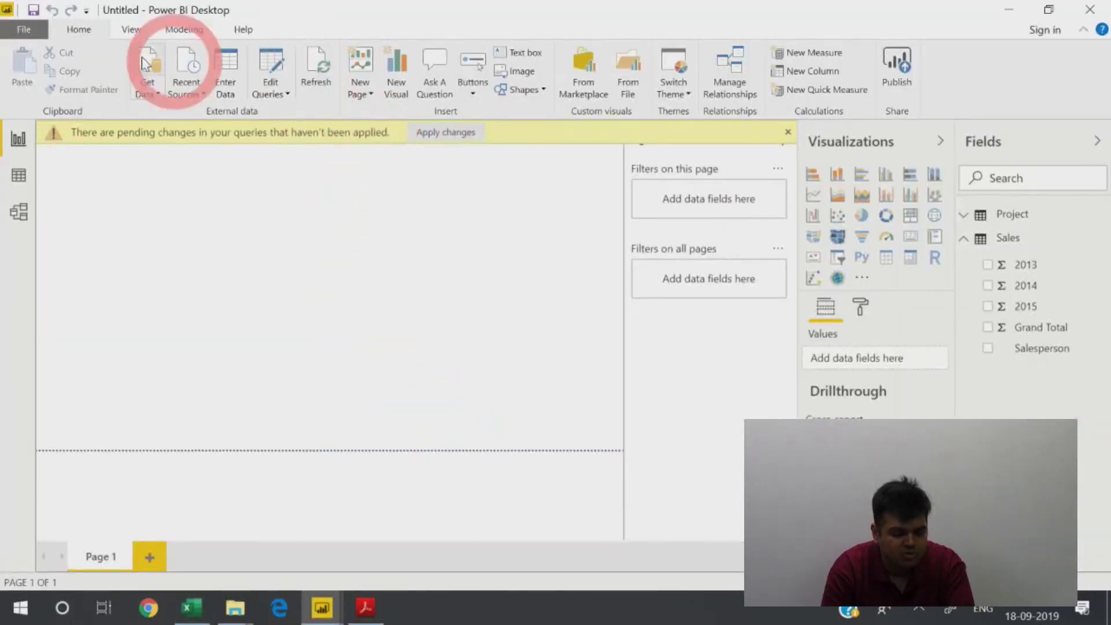
Step: Inspect the Sales and Project tables in Data view, then launch the Power Query Editor
left_click(22, 183)
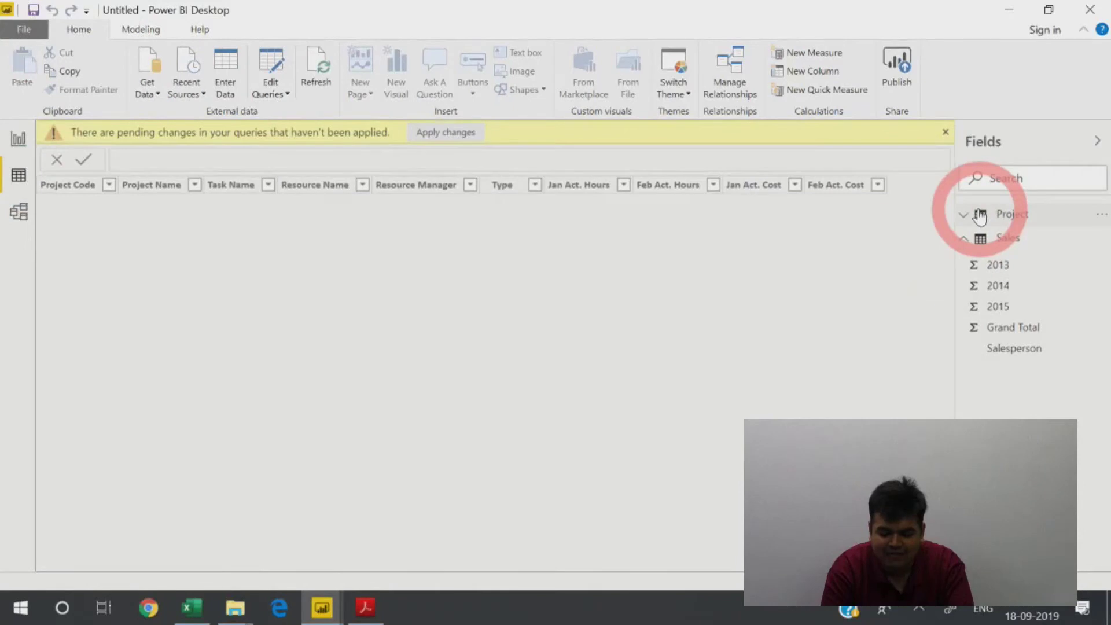
left_click(970, 240)
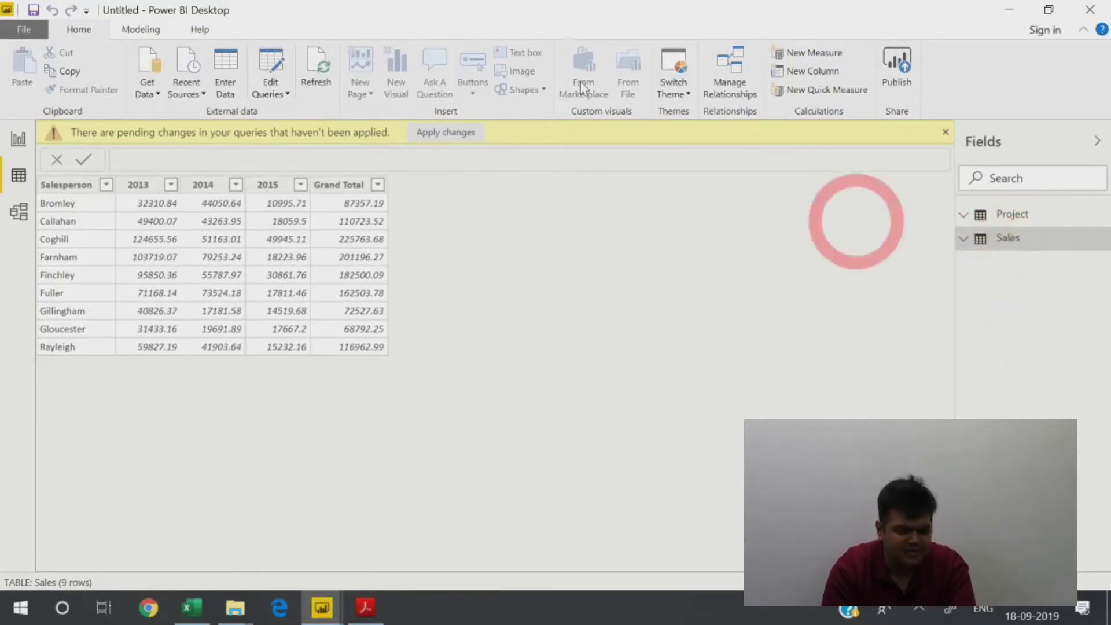
left_click(1021, 236)
left_click(1009, 214)
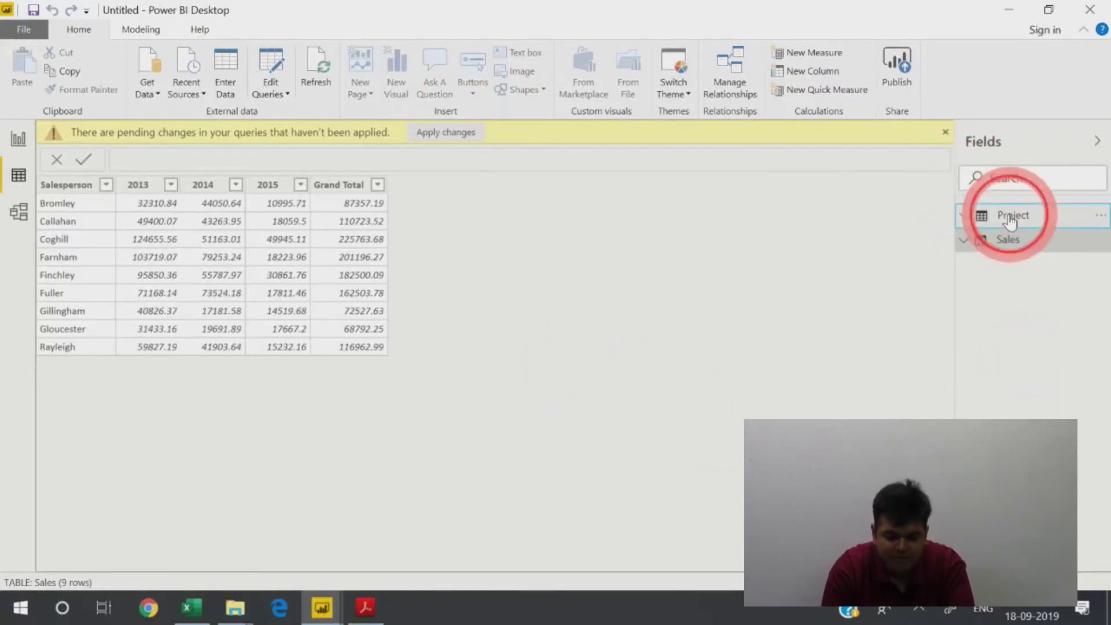
left_click(134, 188)
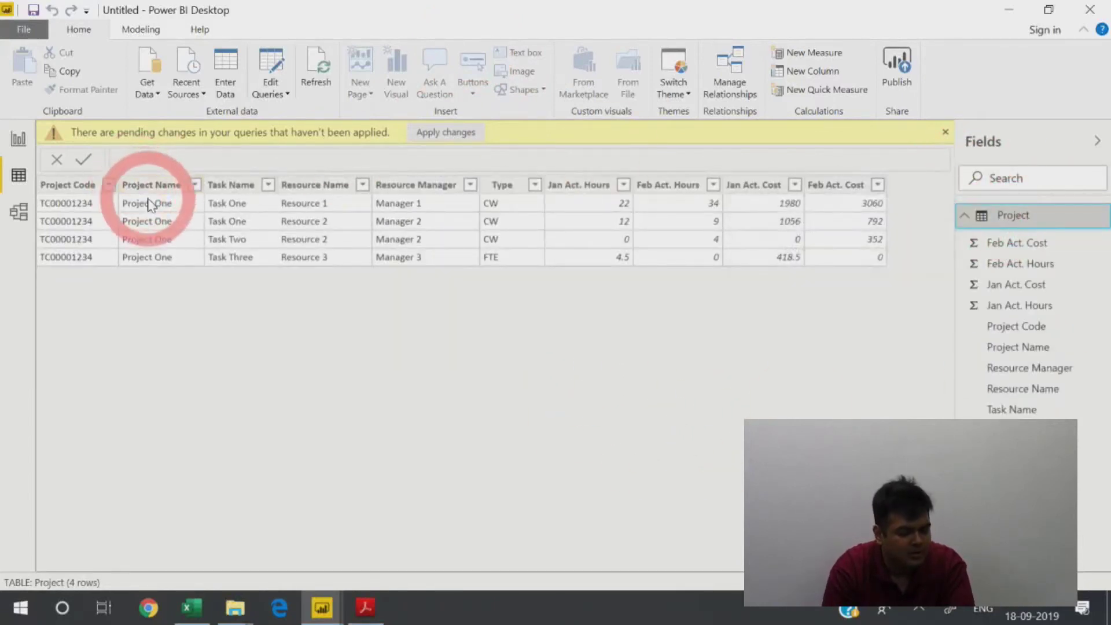
left_click(261, 79)
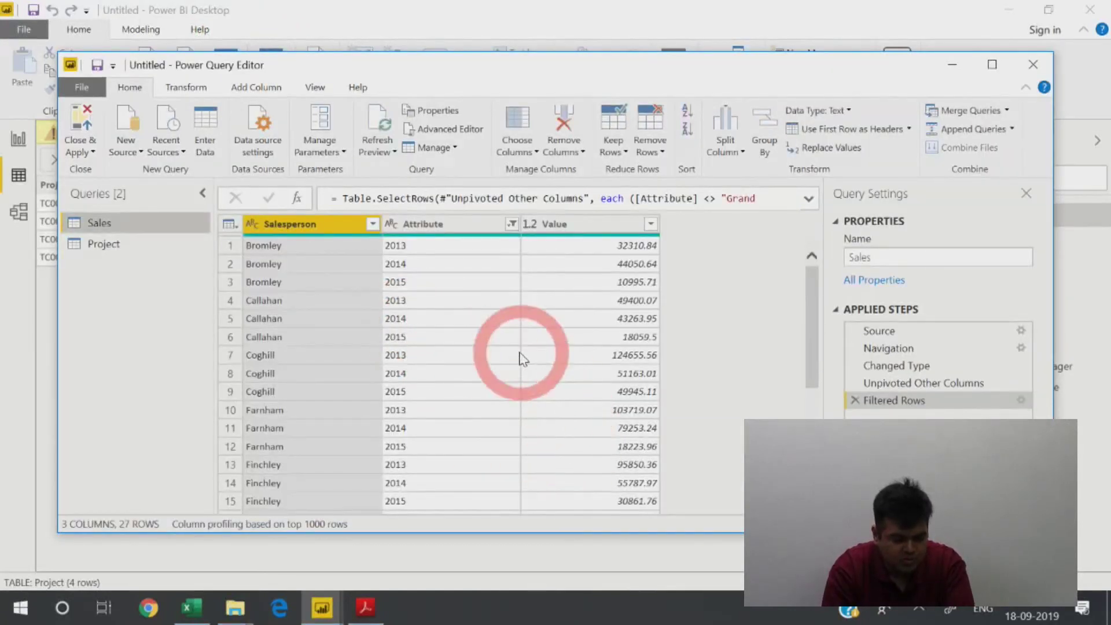
Step: Switch the Power Query Editor to the Project query
scroll(521, 355, "down", 1)
scroll(515, 358, "down", 3)
scroll(513, 358, "up", 4)
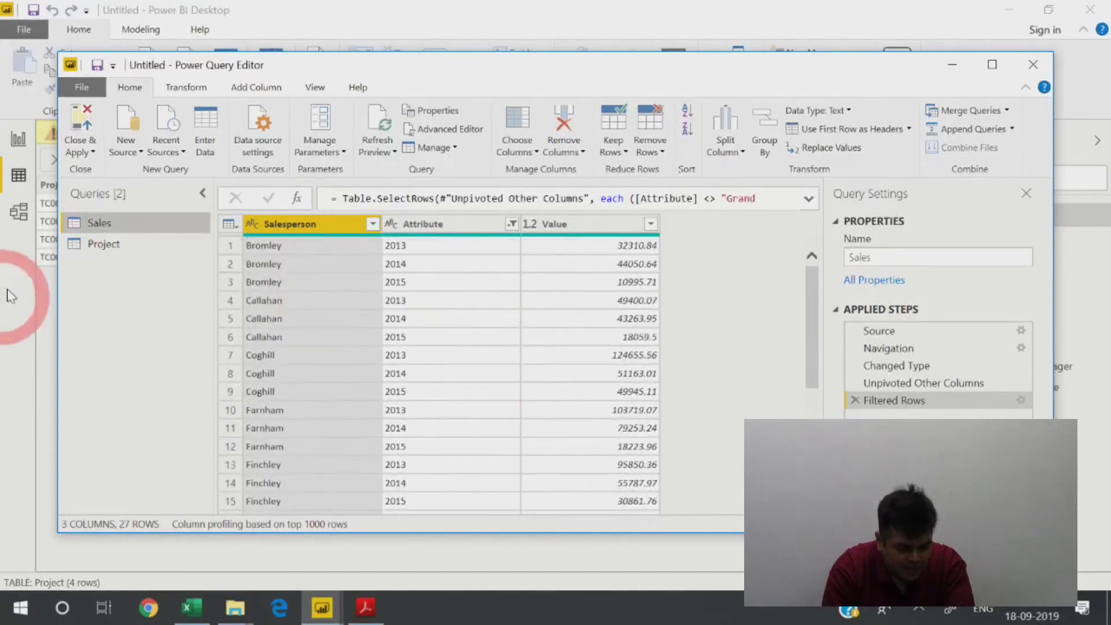
left_click(139, 254)
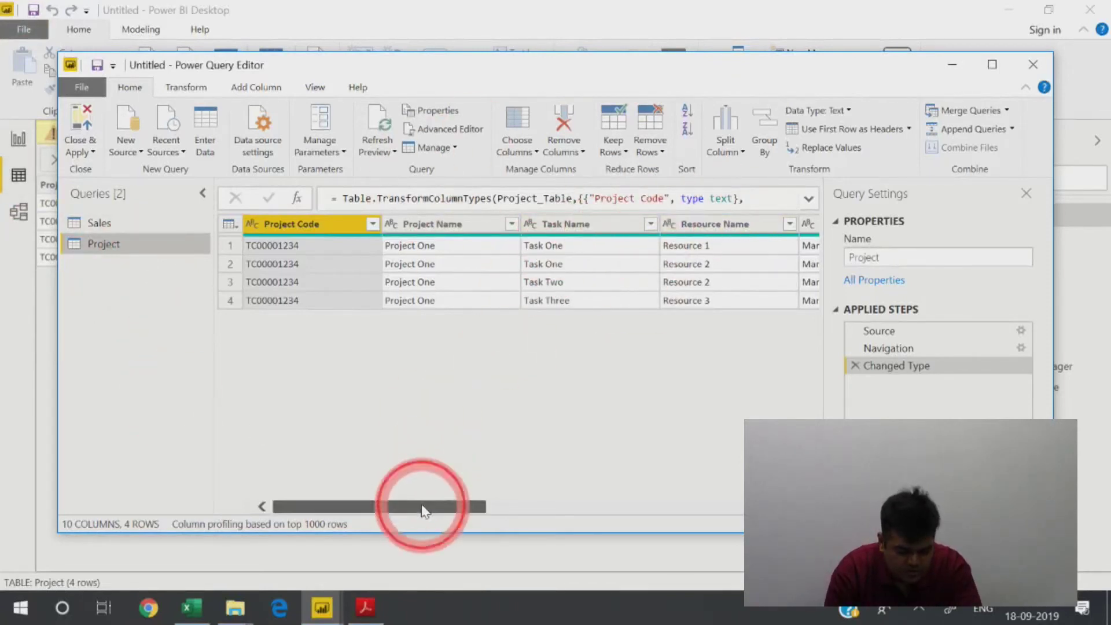
Step: Multi-select the Jan Act. Hours, Feb Act. Hours, Jan Act. Cost and Feb Act. Cost columns
mouse_move(416, 502)
left_mouse_down()
mouse_move(740, 491)
mouse_move(676, 482)
left_mouse_up()
left_click(457, 226)
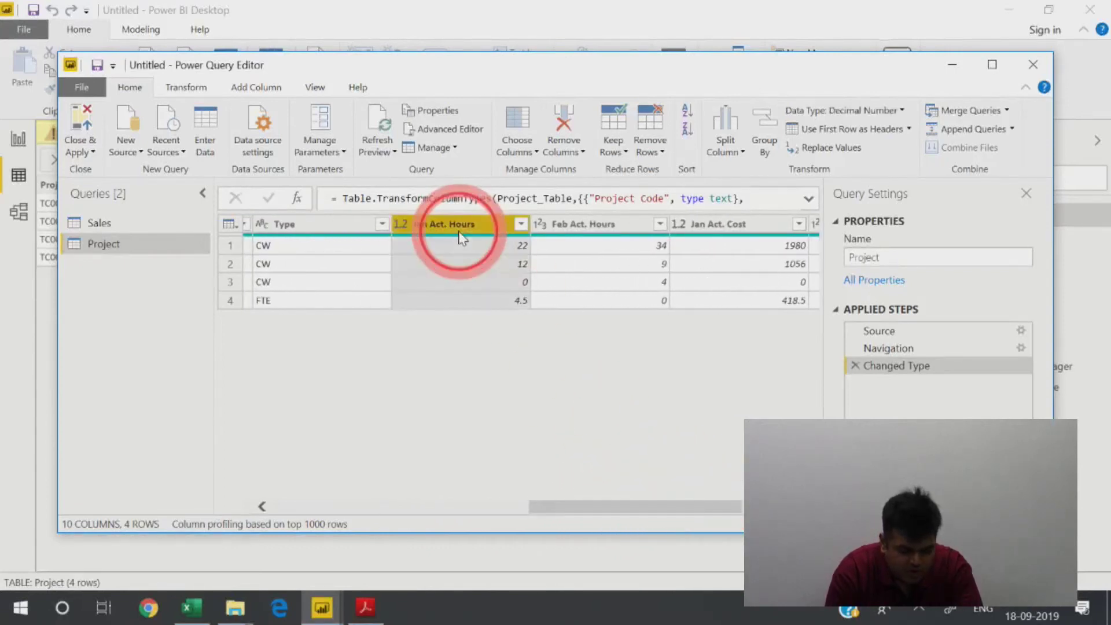
left_click(570, 224, "ctrl")
left_click(714, 224, "ctrl")
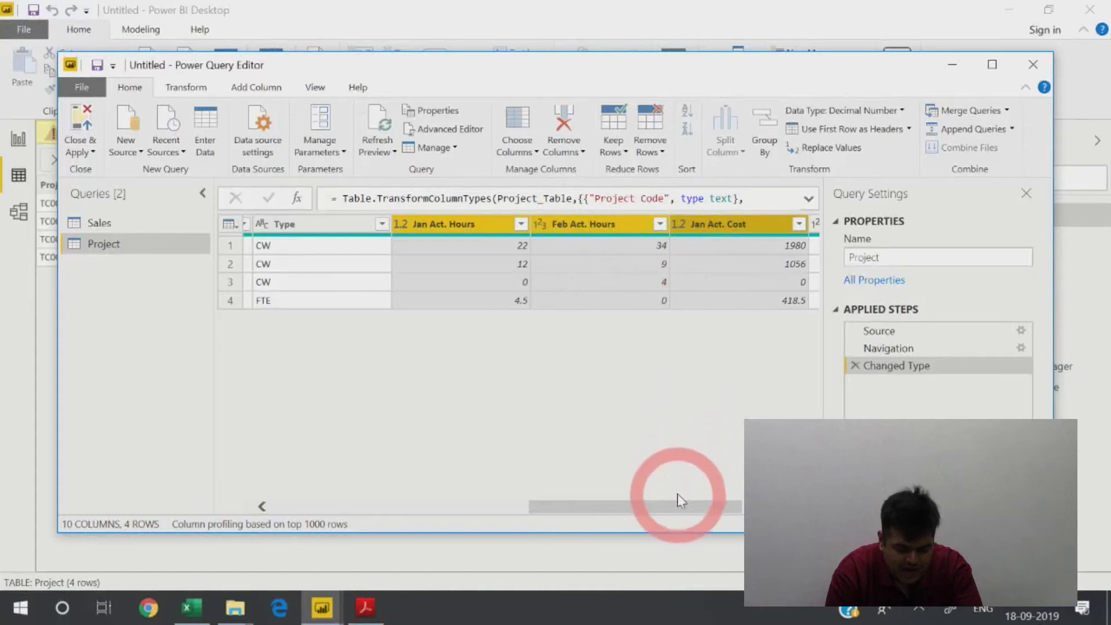
left_click_drag(681, 499, 729, 500)
left_click(755, 224, "ctrl")
left_click(322, 224)
left_click(723, 232, "shift")
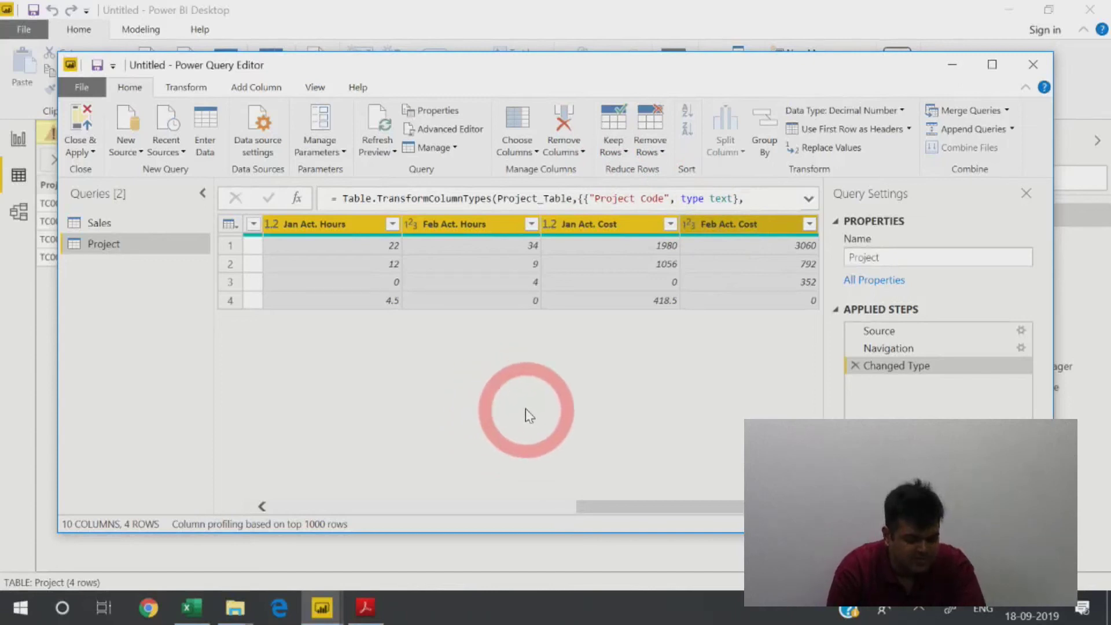
left_click(343, 225, "ctrl")
left_click(466, 225, "ctrl")
left_click(298, 225, "ctrl")
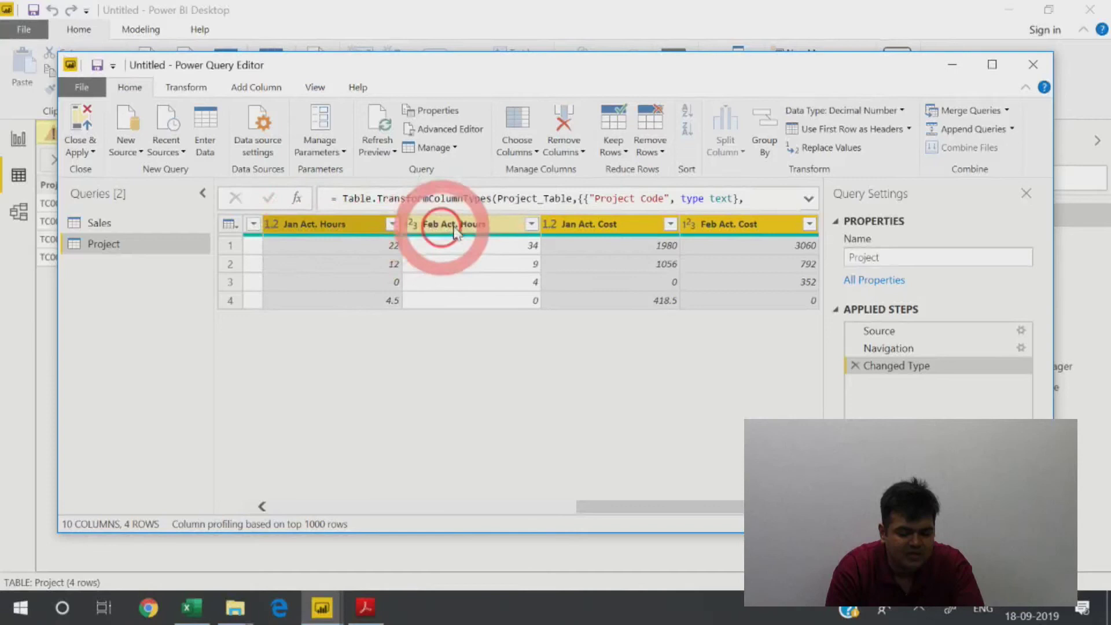
left_click(469, 229, "ctrl")
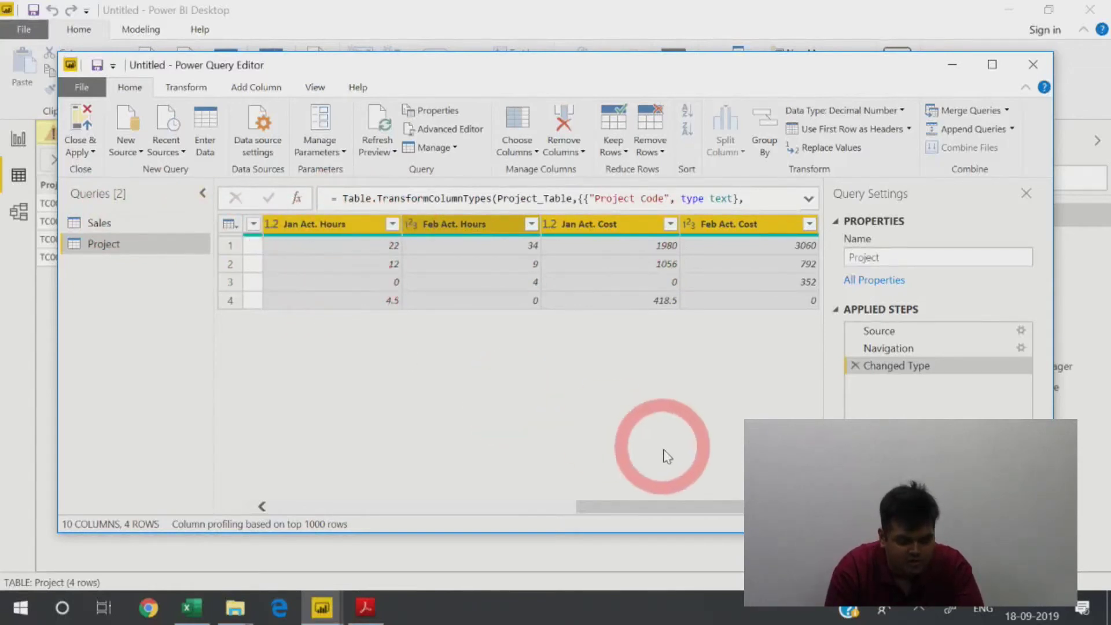
left_click_drag(663, 512, 435, 511)
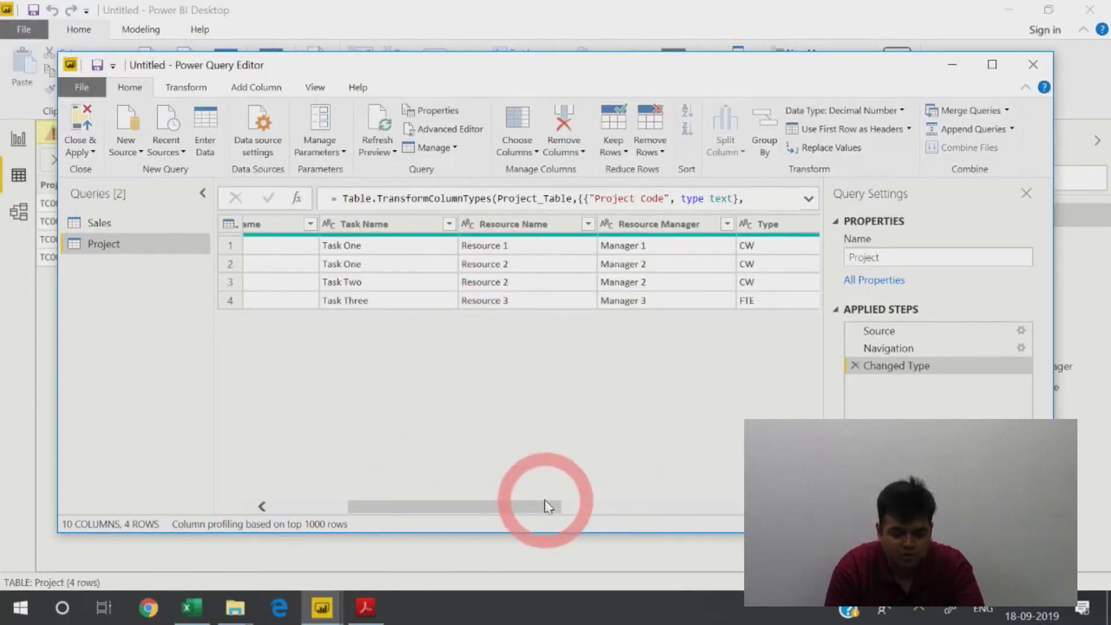
left_click_drag(524, 505, 752, 507)
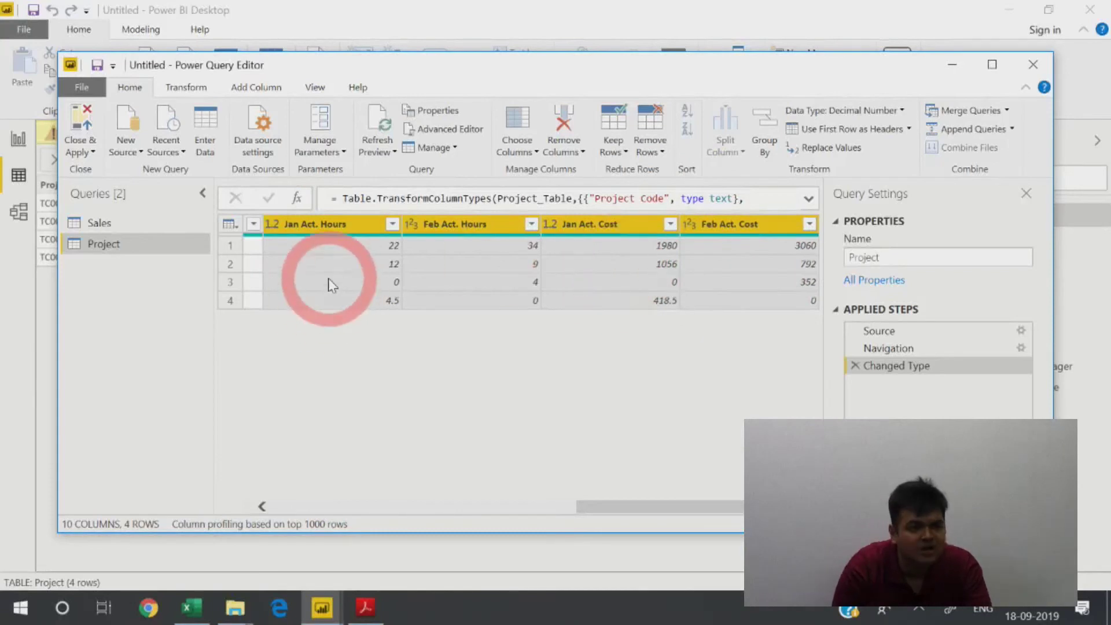
Step: Unpivot the four selected Act. columns into Attribute and Value, then select Attribute
right_click(305, 225)
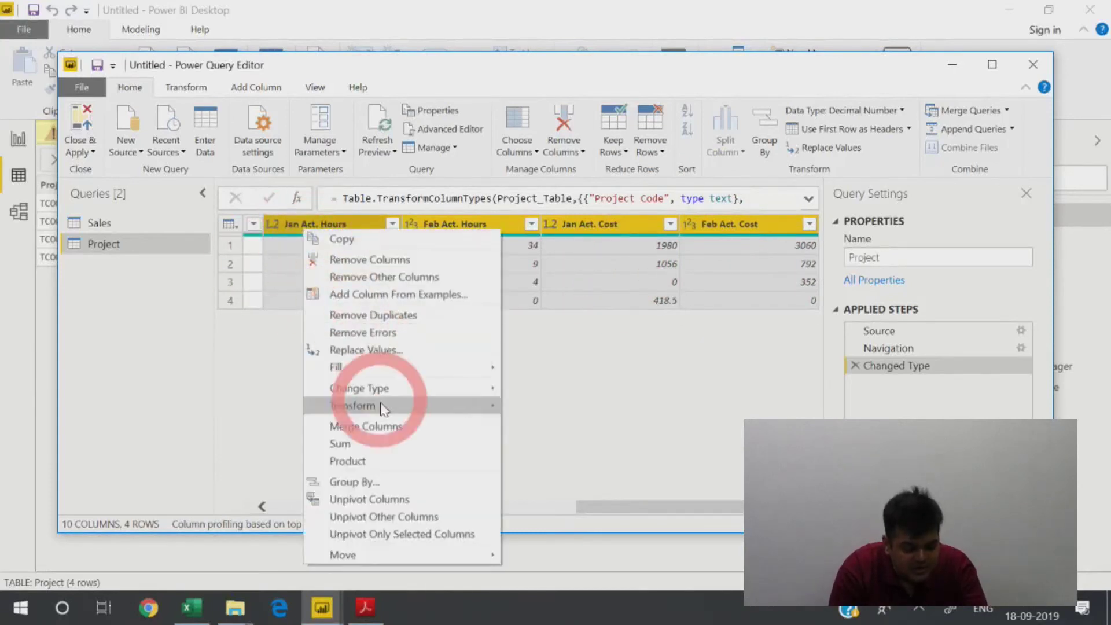
left_click(400, 498)
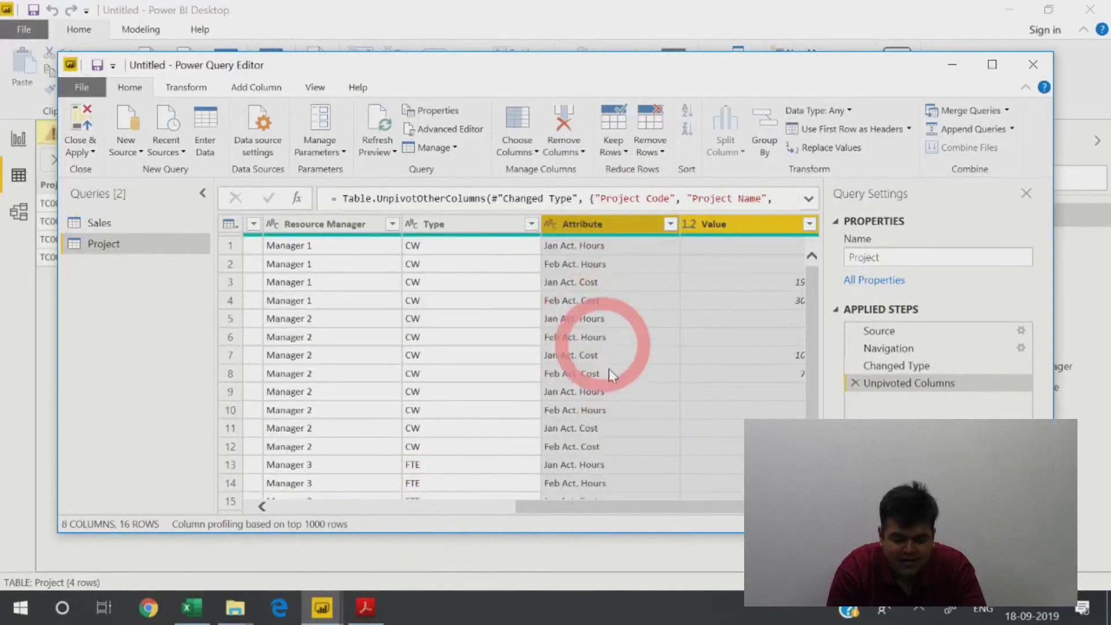
left_click_drag(618, 507, 726, 508)
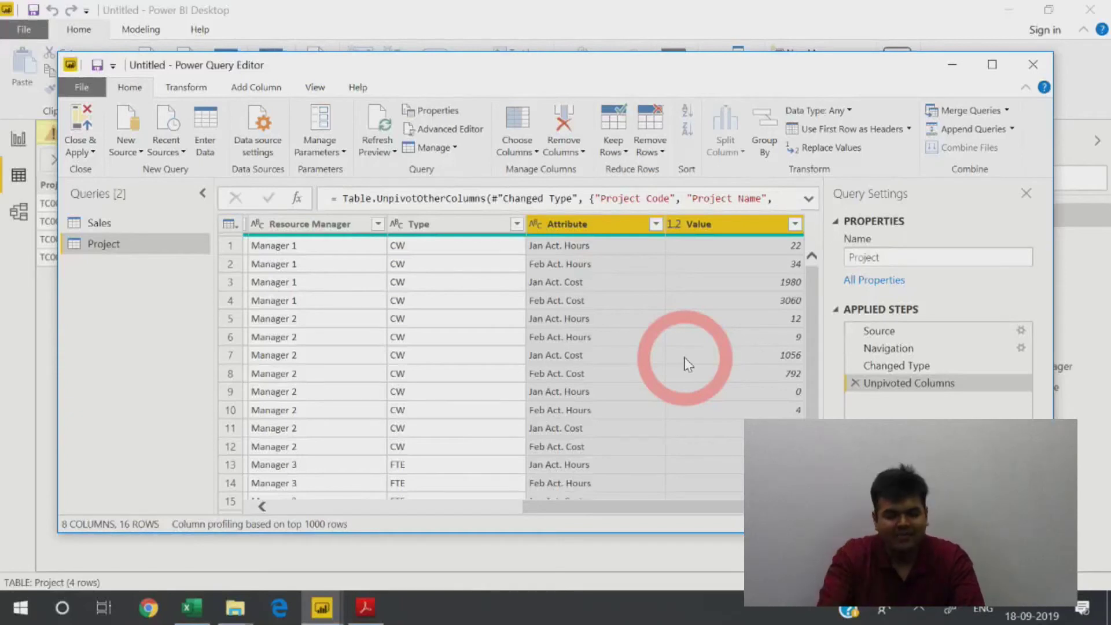
left_click(596, 229)
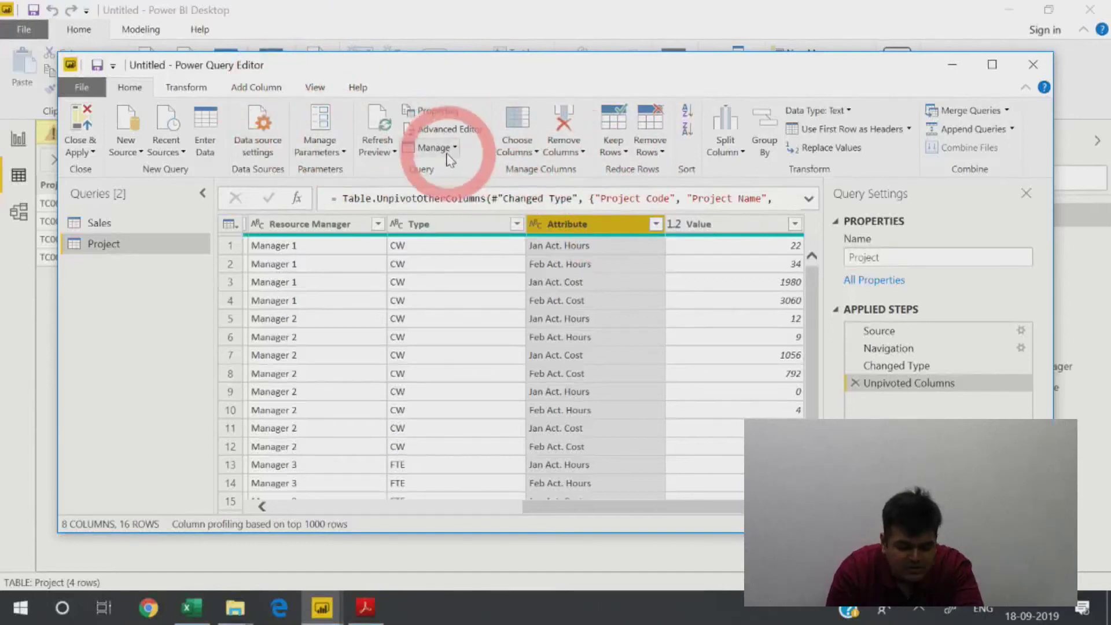
left_click(740, 151)
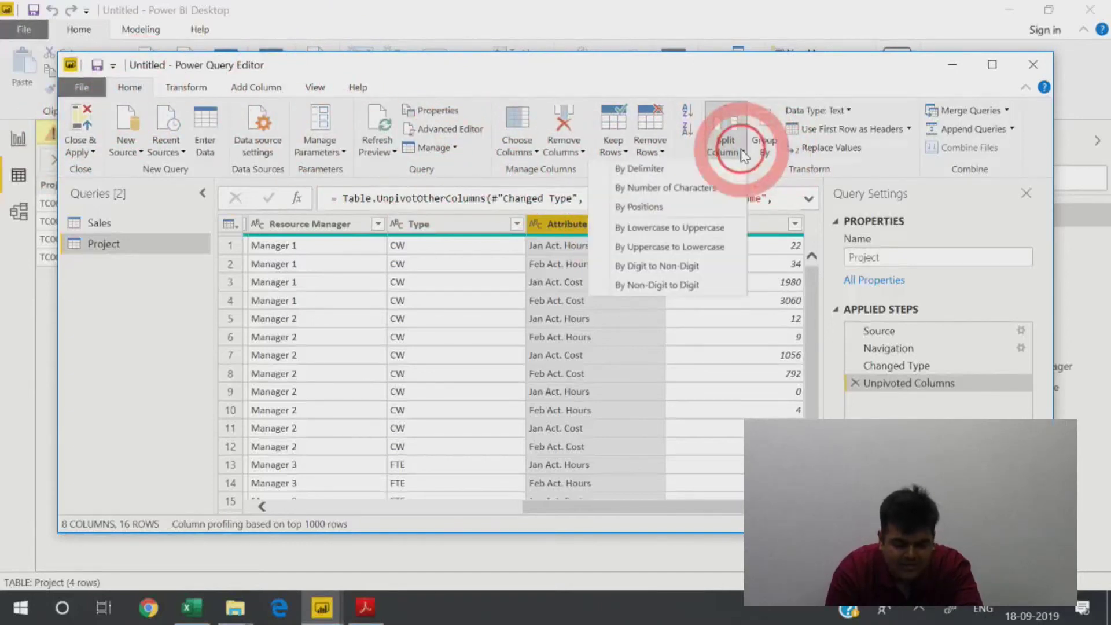
left_click(723, 190)
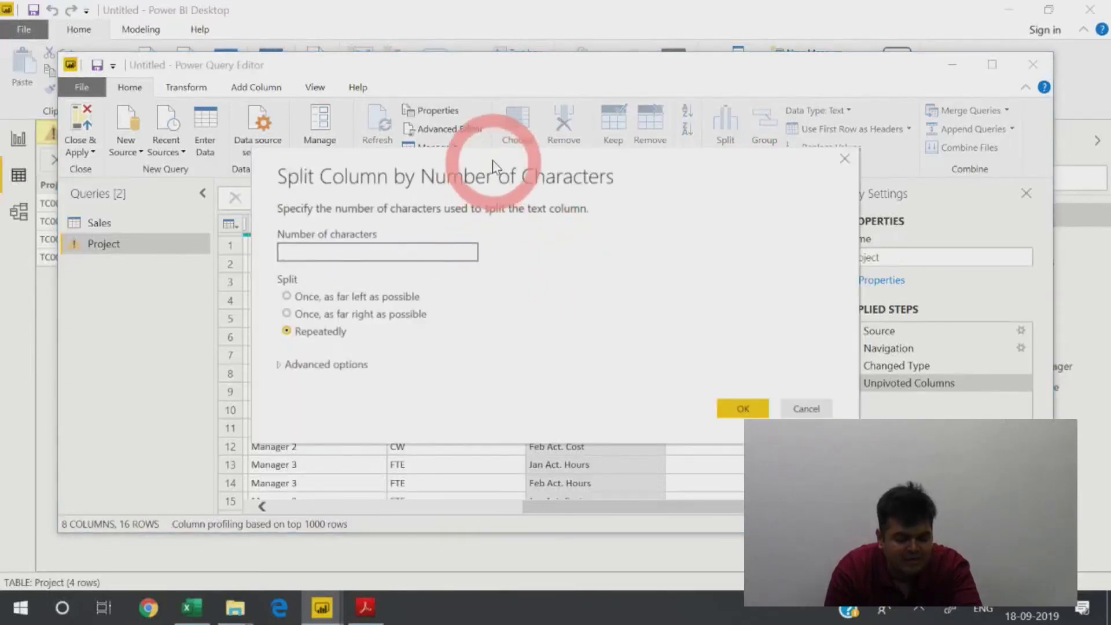
left_click_drag(524, 171, 913, 162)
left_click(561, 292)
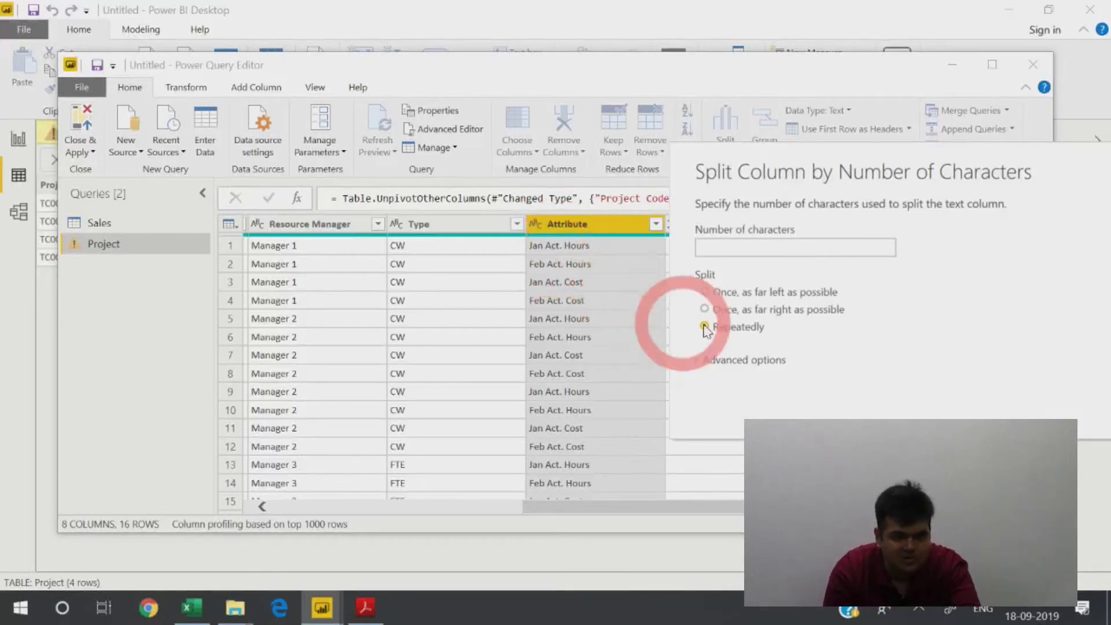
left_click(722, 248)
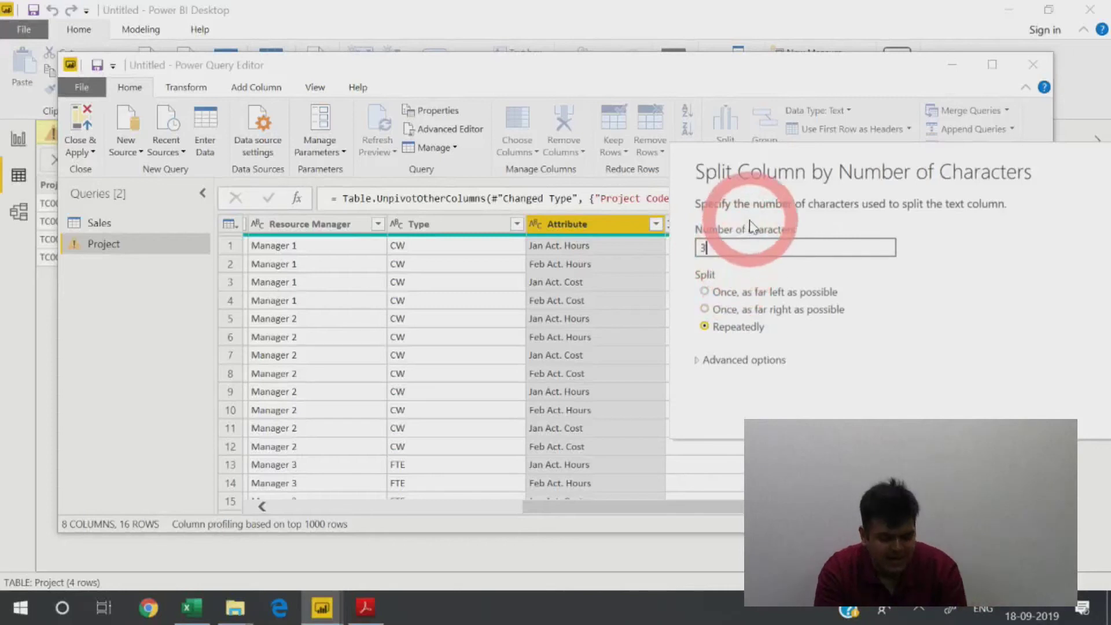
left_click_drag(995, 167, 778, 139)
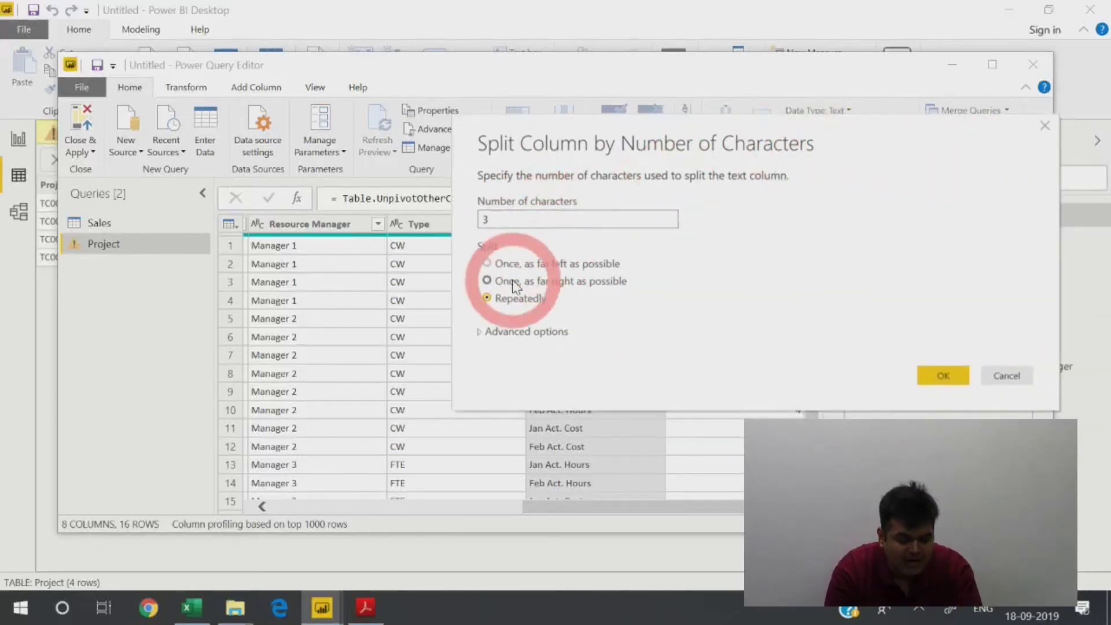
left_click_drag(596, 113, 954, 171)
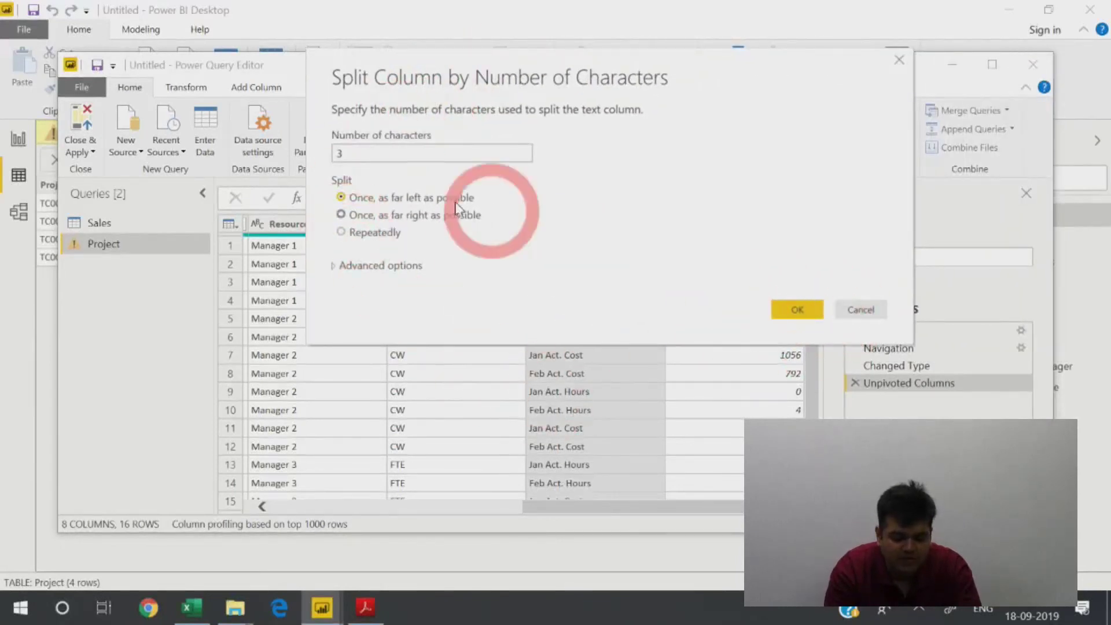
left_click(796, 310)
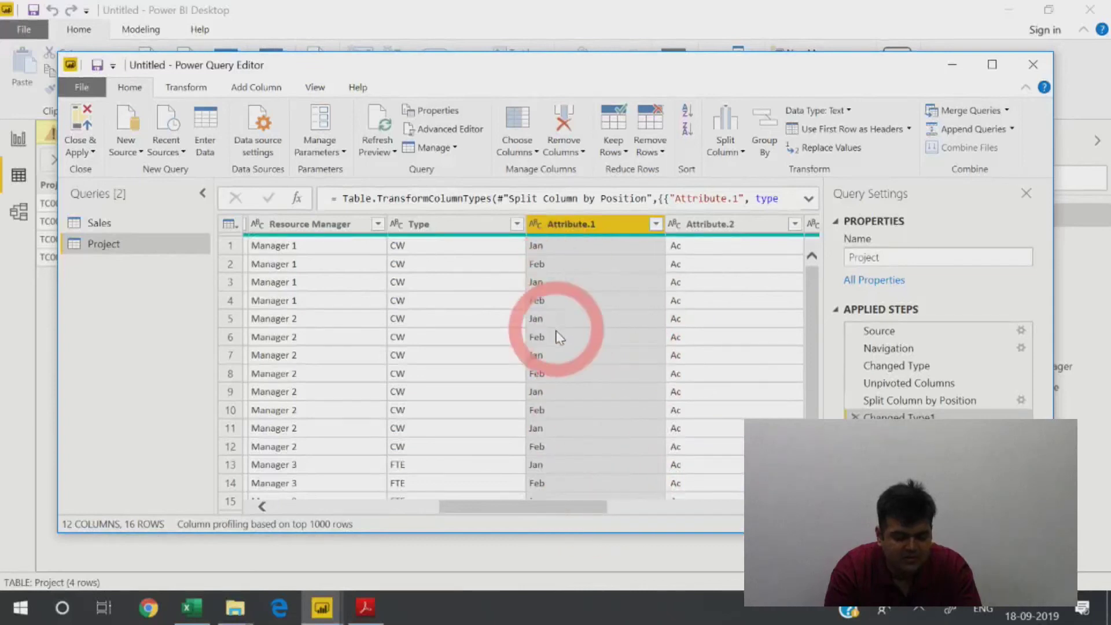
left_click_drag(533, 508, 611, 515)
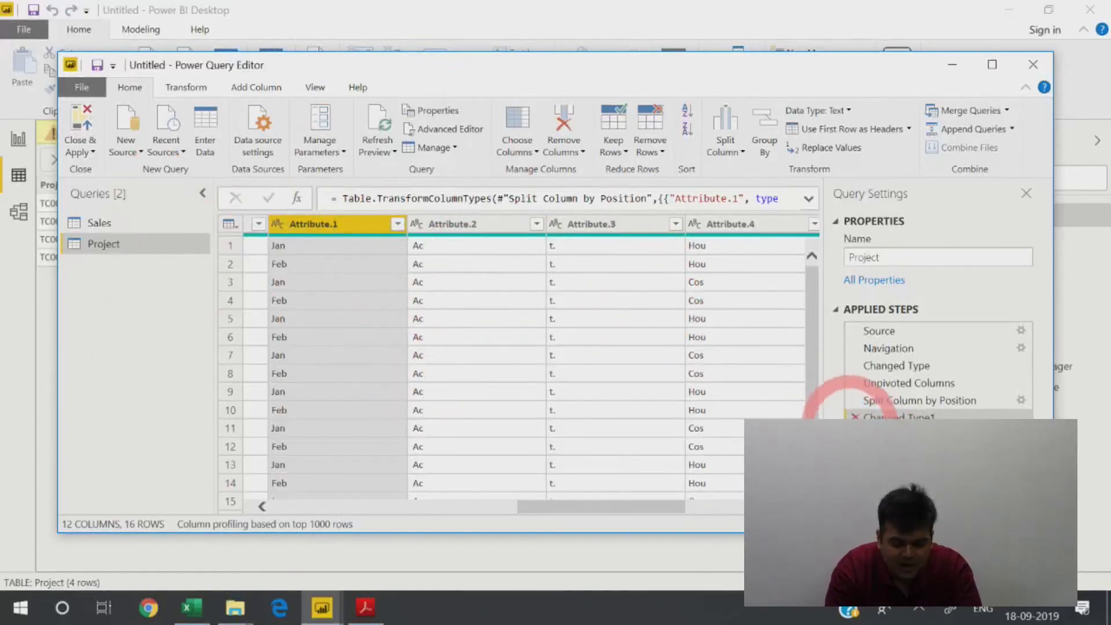
left_click(854, 416)
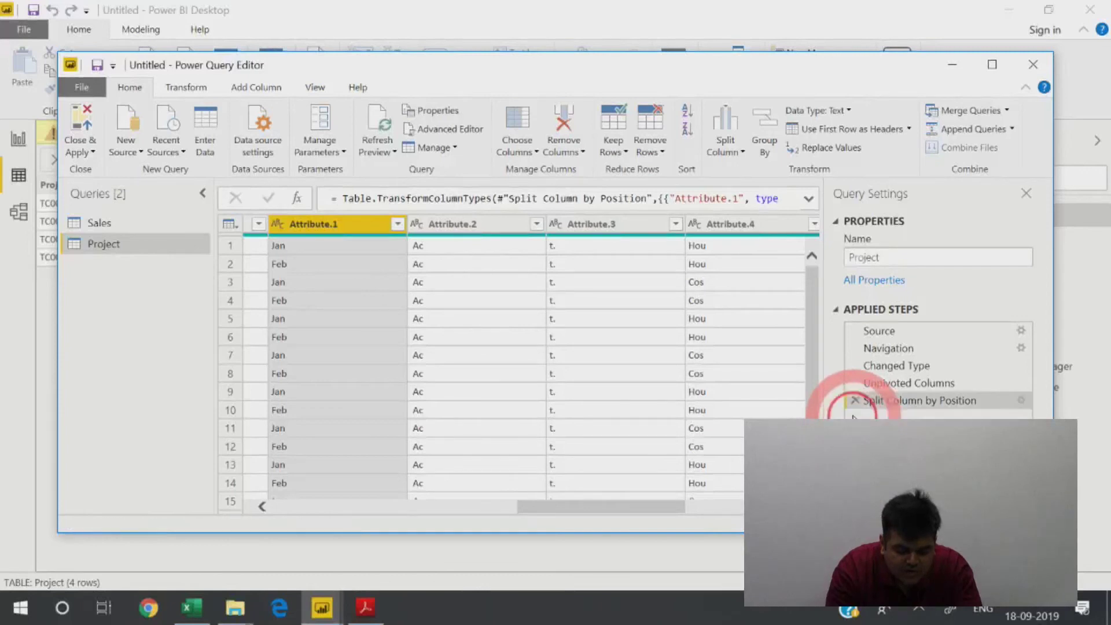
left_click(855, 400)
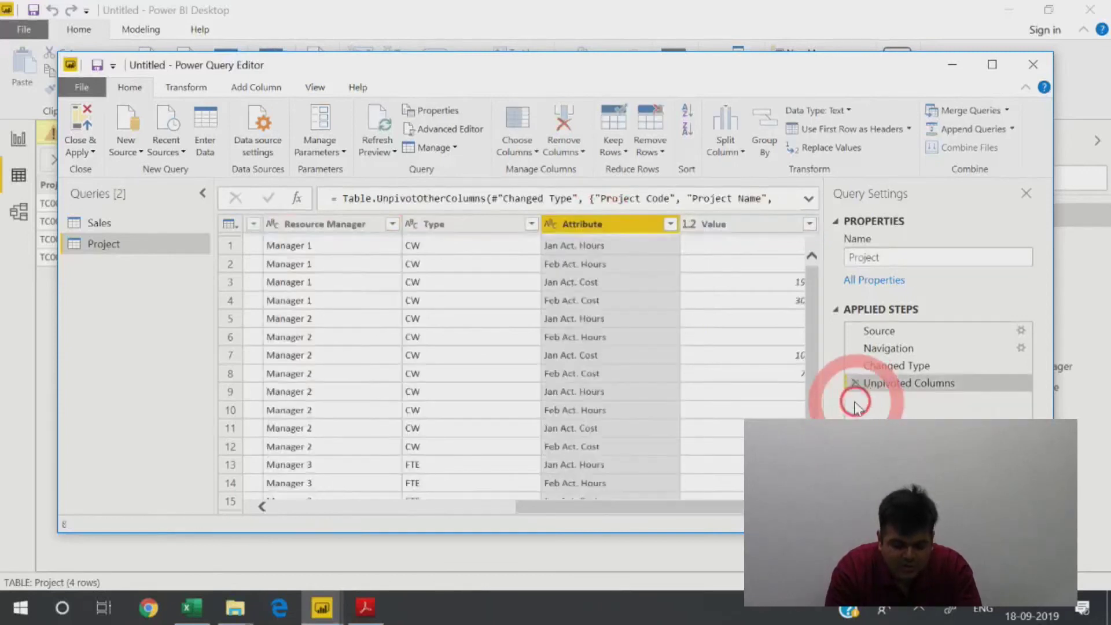
left_click(575, 243)
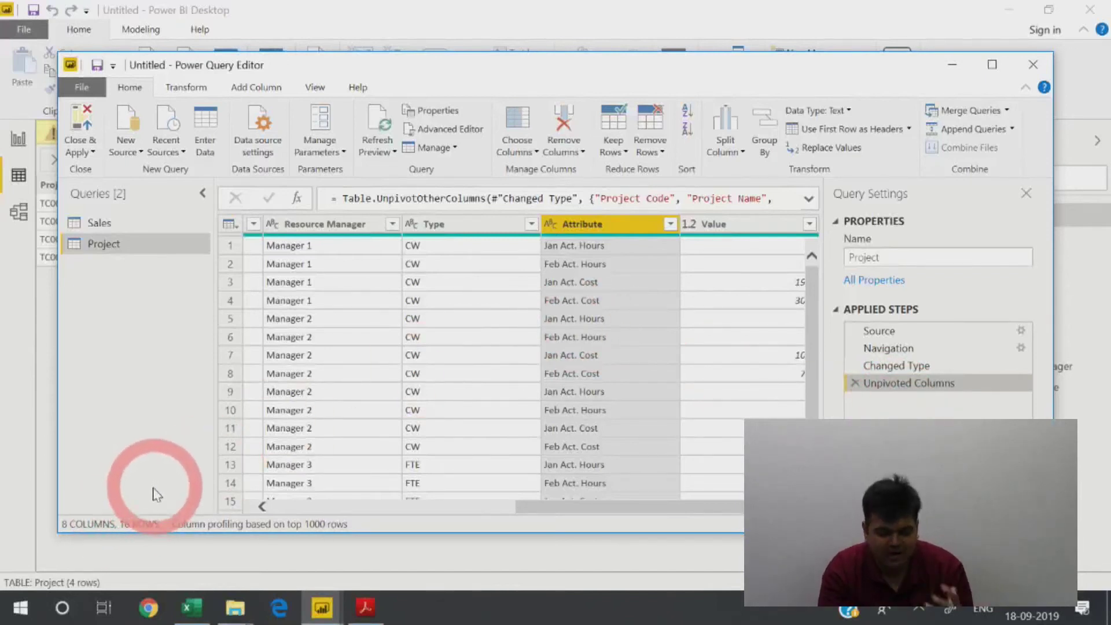
Step: Split the Attribute column by 3 characters, once as far left as possible
left_click(697, 150)
left_click(698, 296)
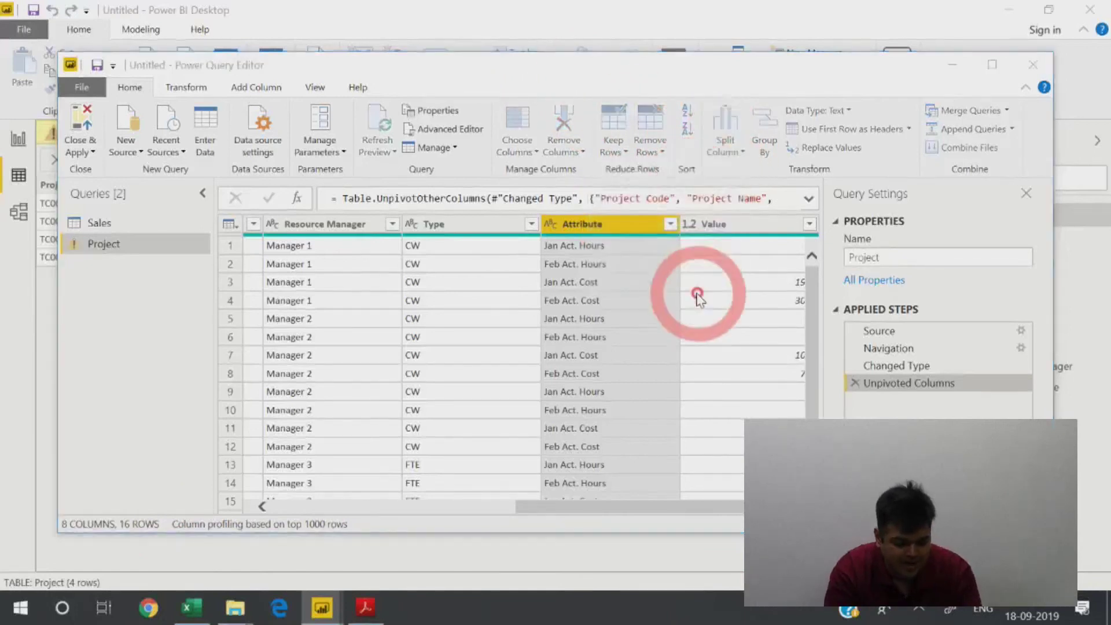
type("3")
left_click(383, 301)
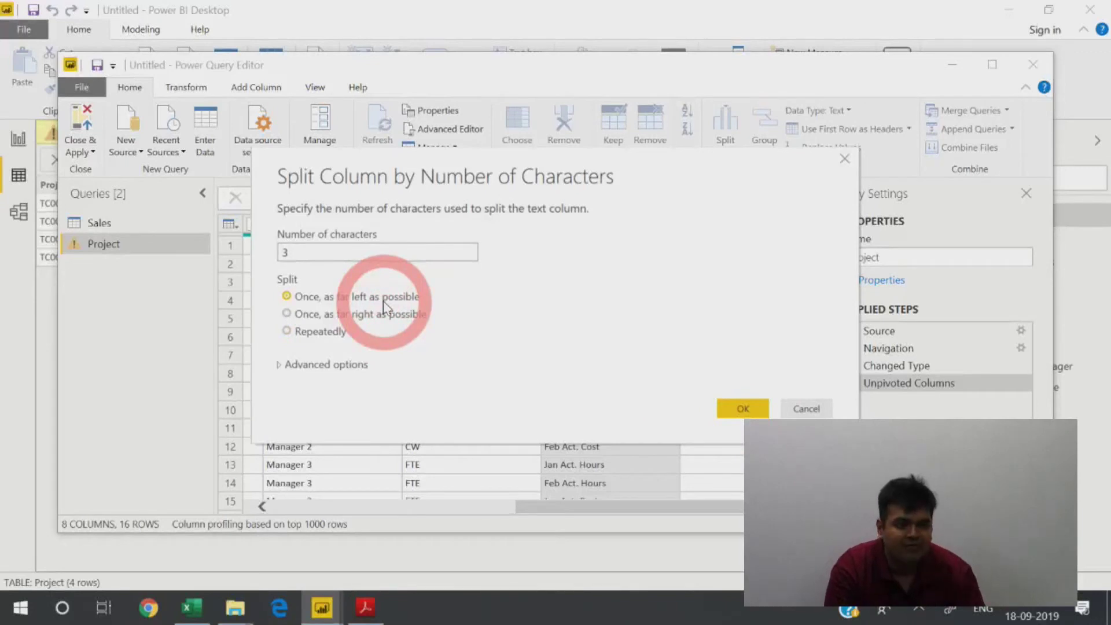
left_click_drag(428, 173, 792, 312)
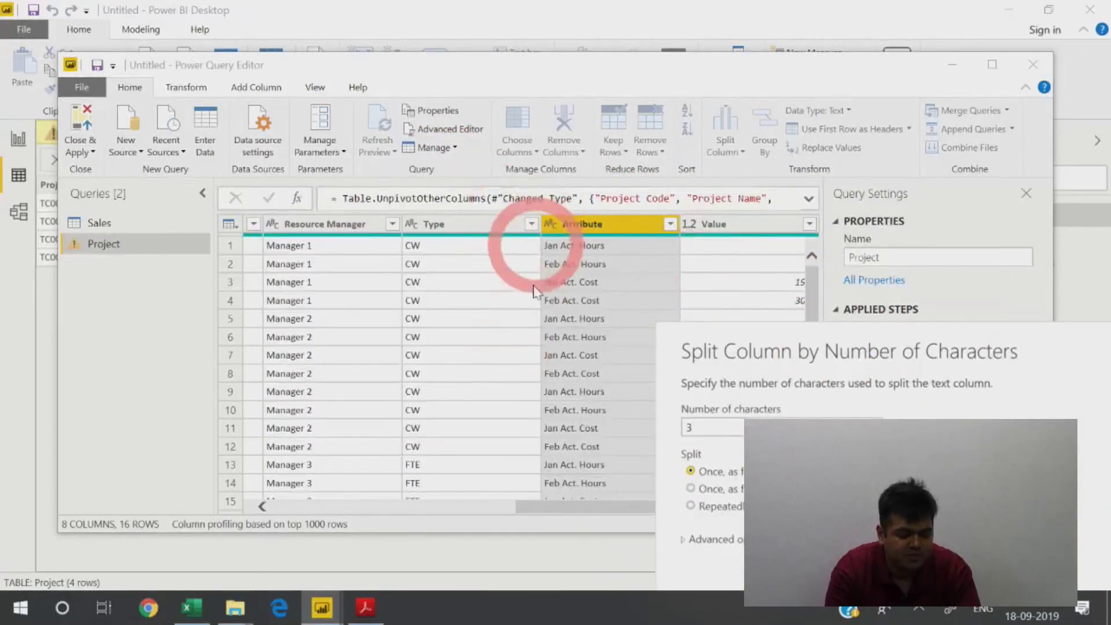
left_click_drag(732, 335, 562, 188)
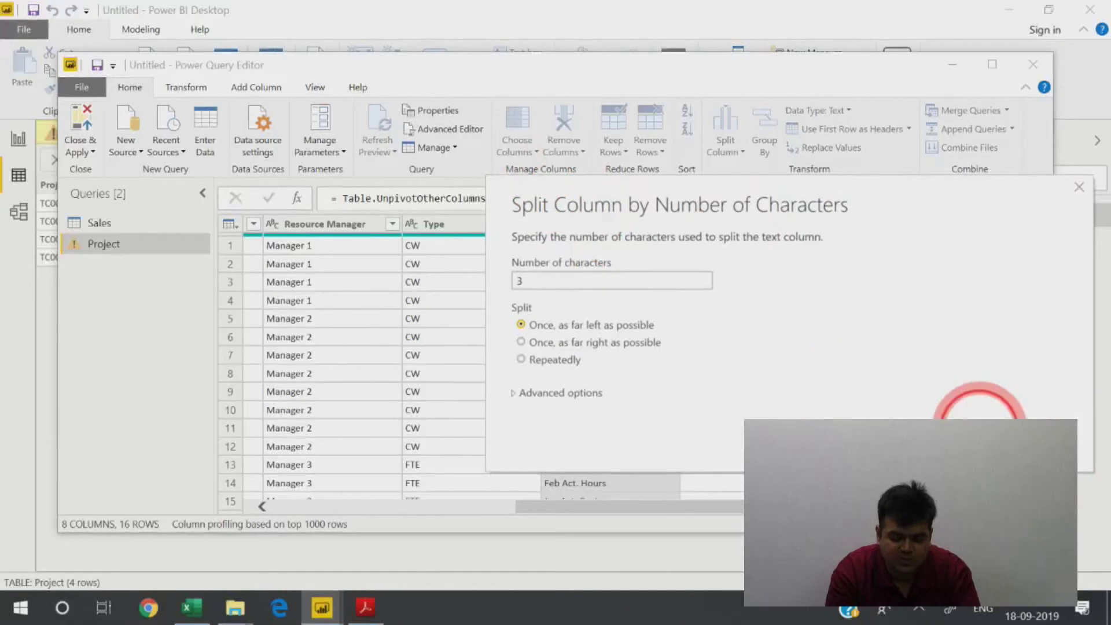
left_click(983, 440)
left_click_drag(691, 507, 763, 512)
Step: Rename the Attribute.1 column to Month
left_click(434, 223)
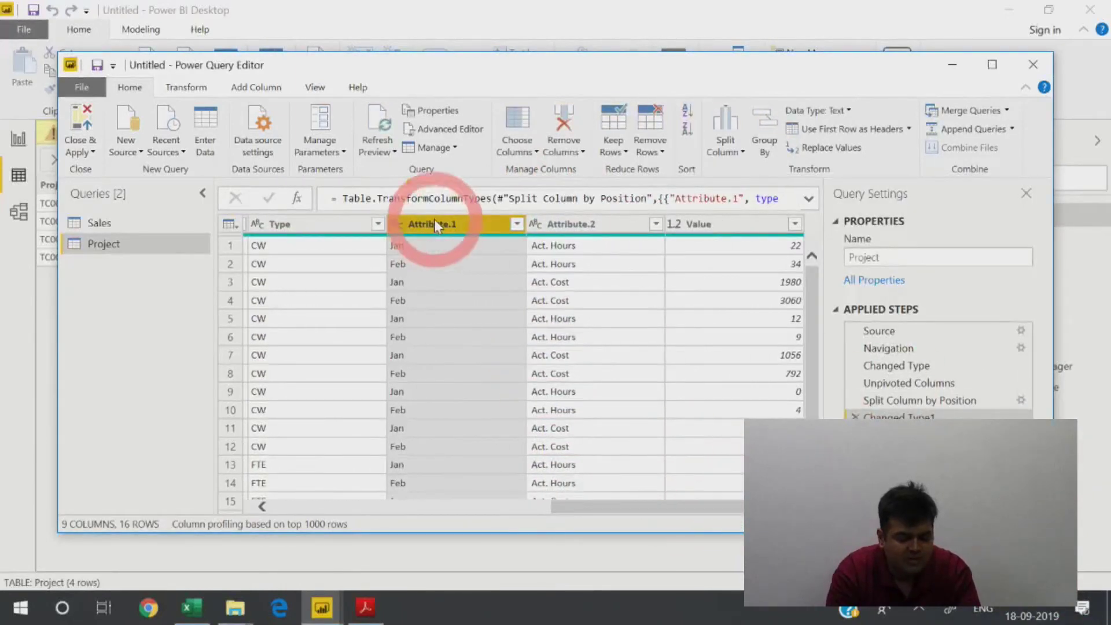
double_click(435, 222)
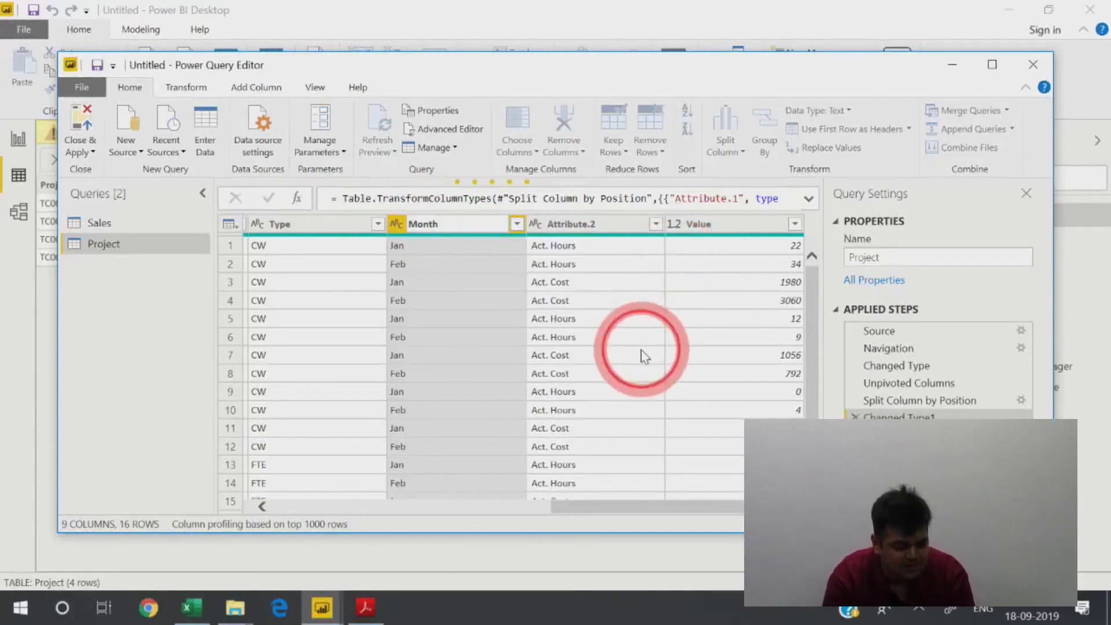
key("Return")
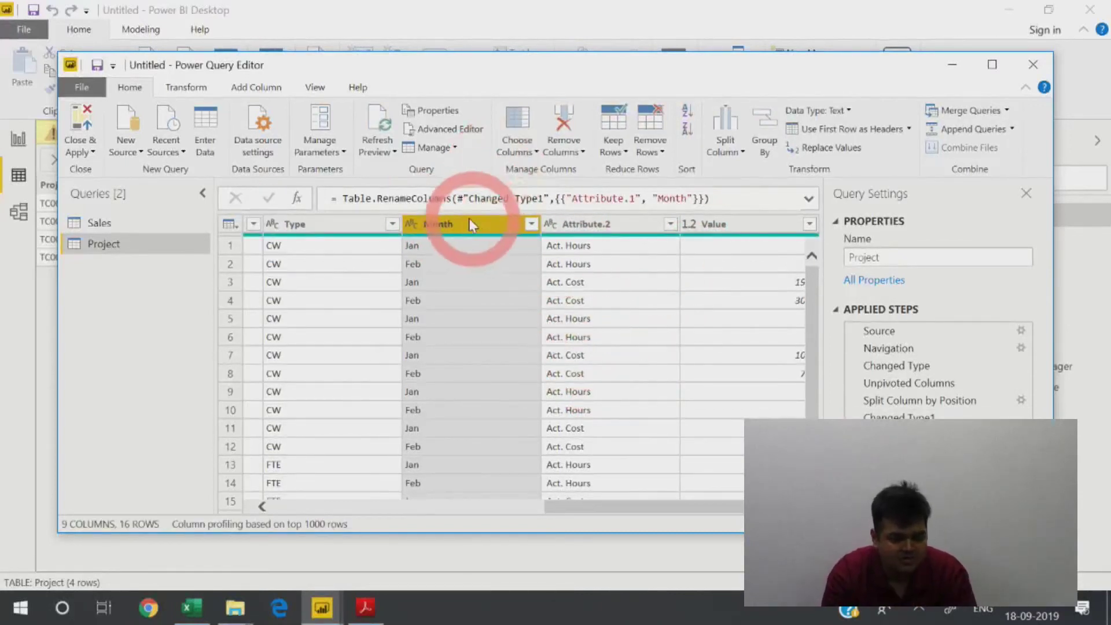
double_click(467, 223)
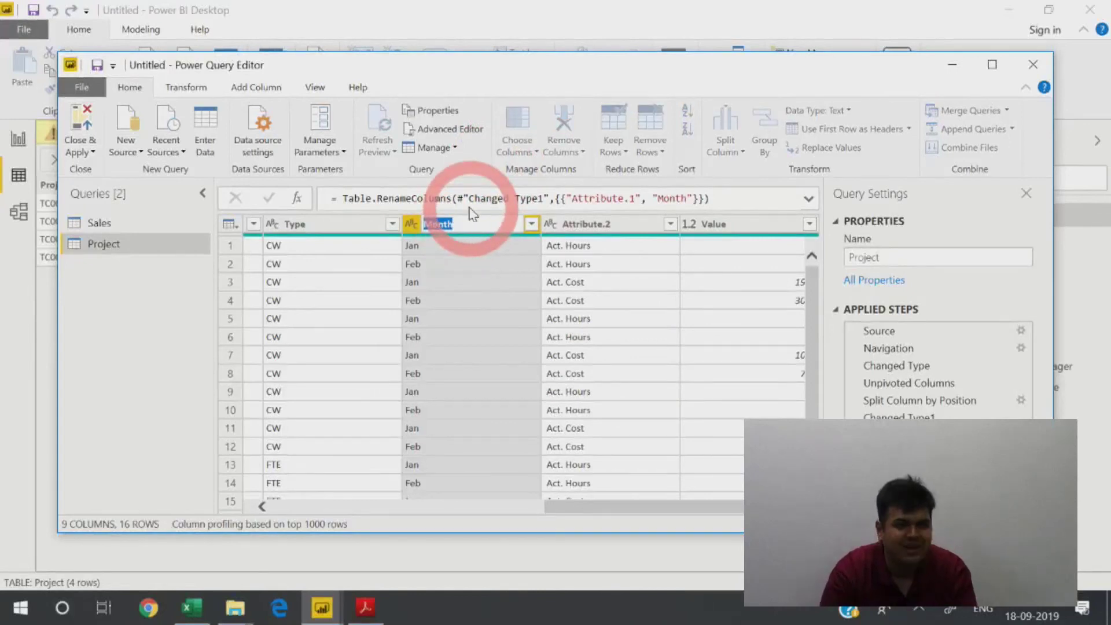
key("Return")
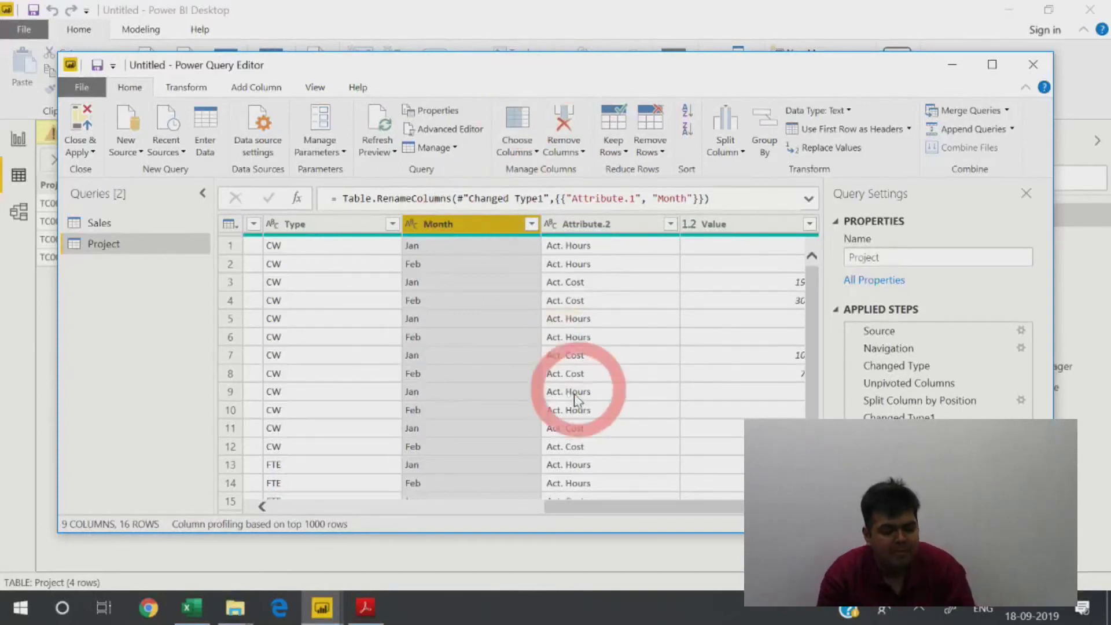
Step: Select the Attribute.2 and Value columns and bring up the Transform ribbon tools
left_click_drag(733, 517, 740, 517)
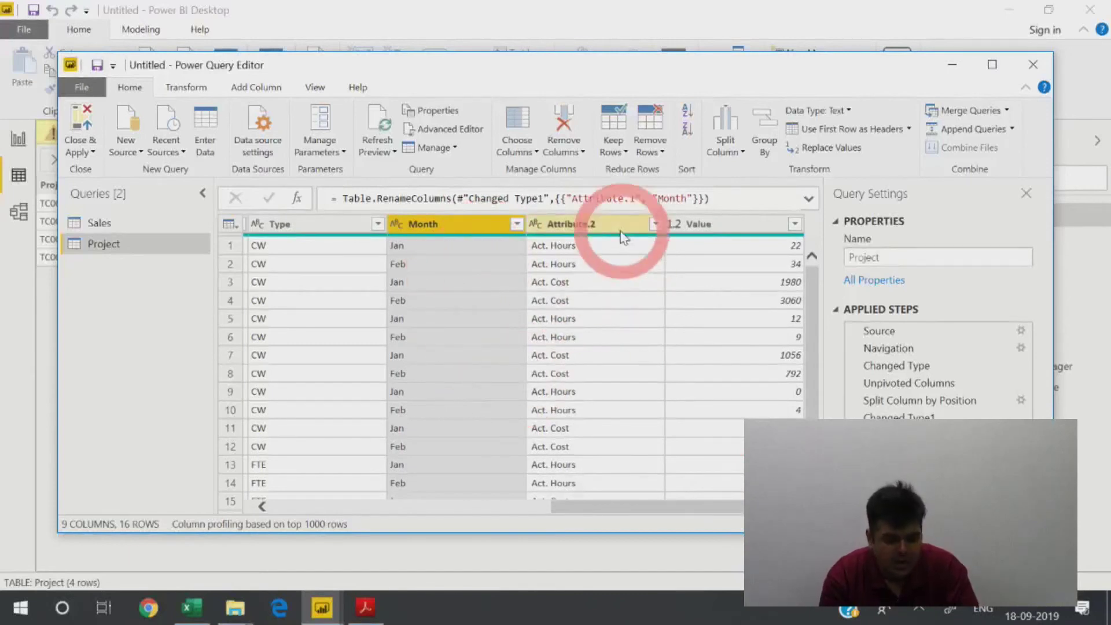
left_click_drag(623, 236, 607, 236)
left_click(602, 231)
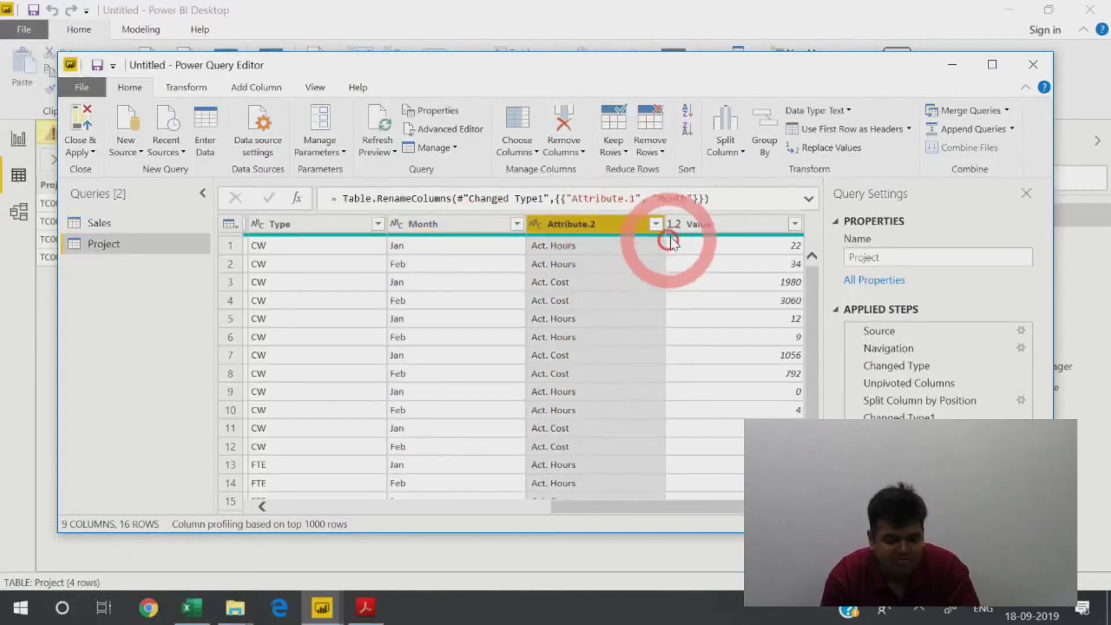
left_click(745, 231, "ctrl")
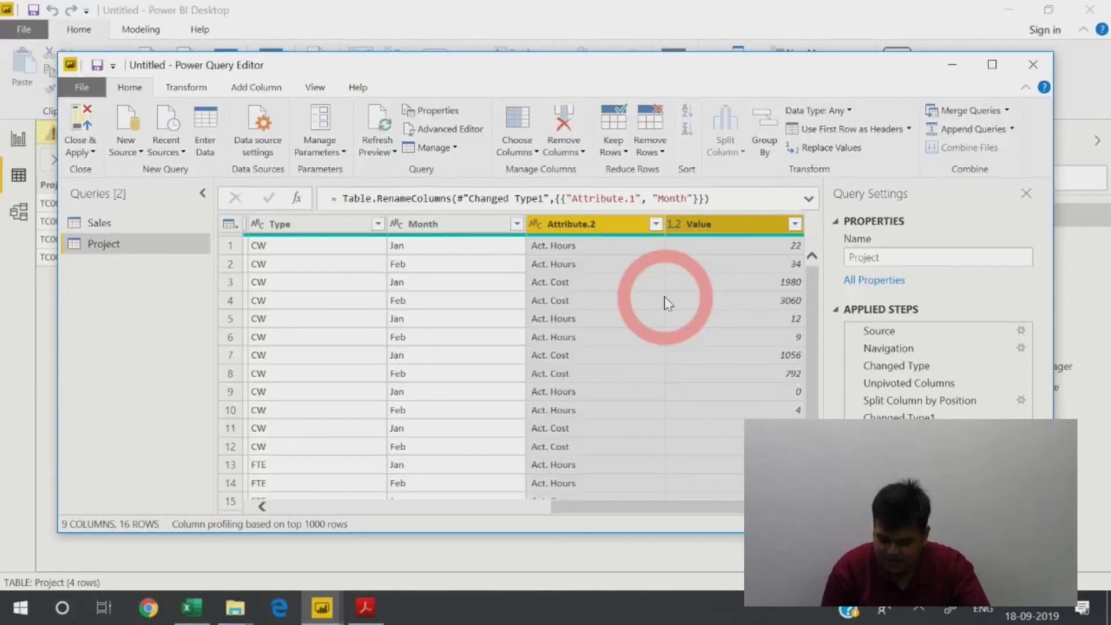
left_click(186, 87)
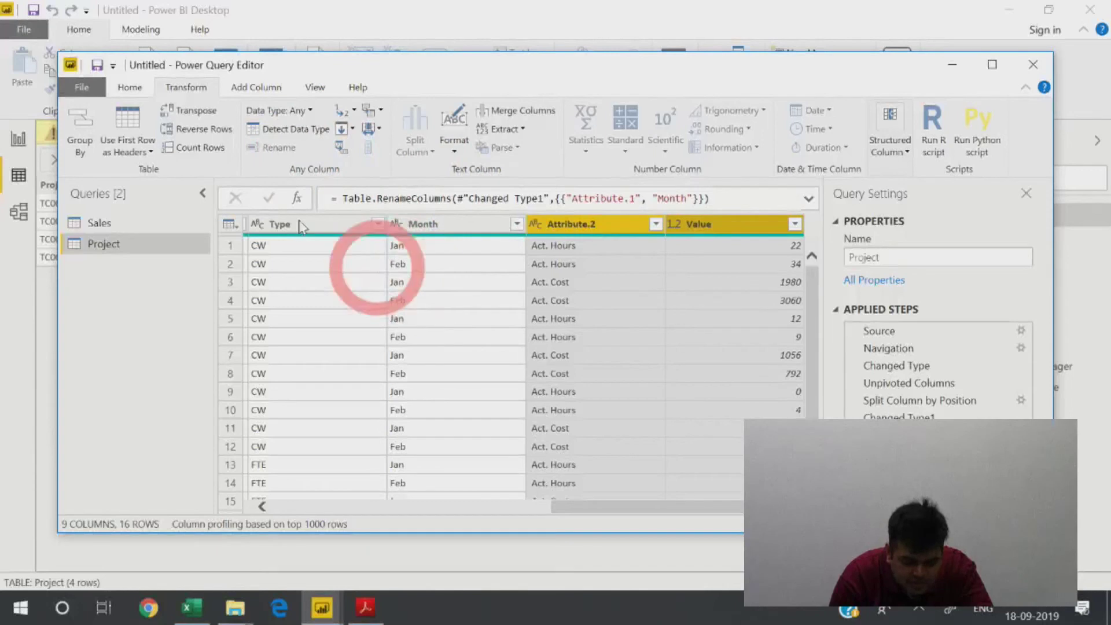
left_click(130, 87)
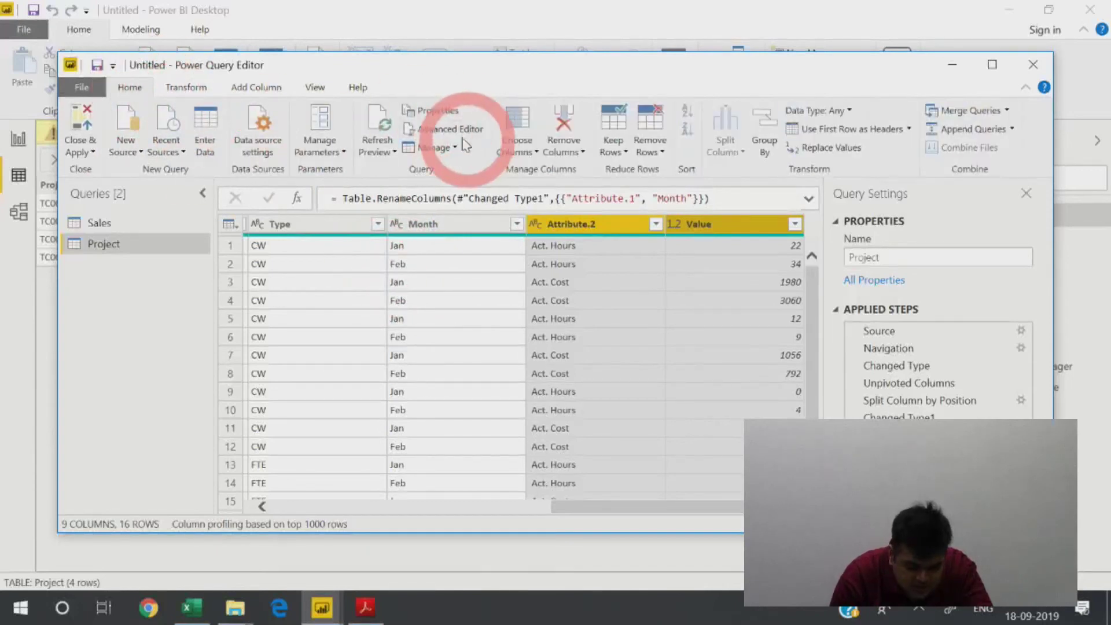
left_click(275, 91)
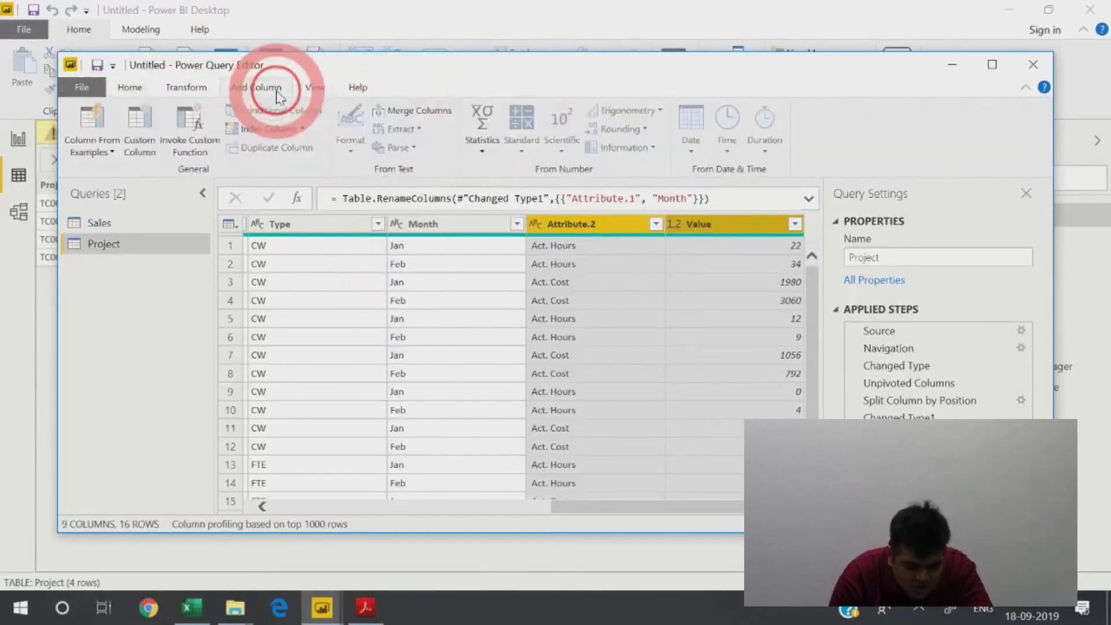
left_click(191, 88)
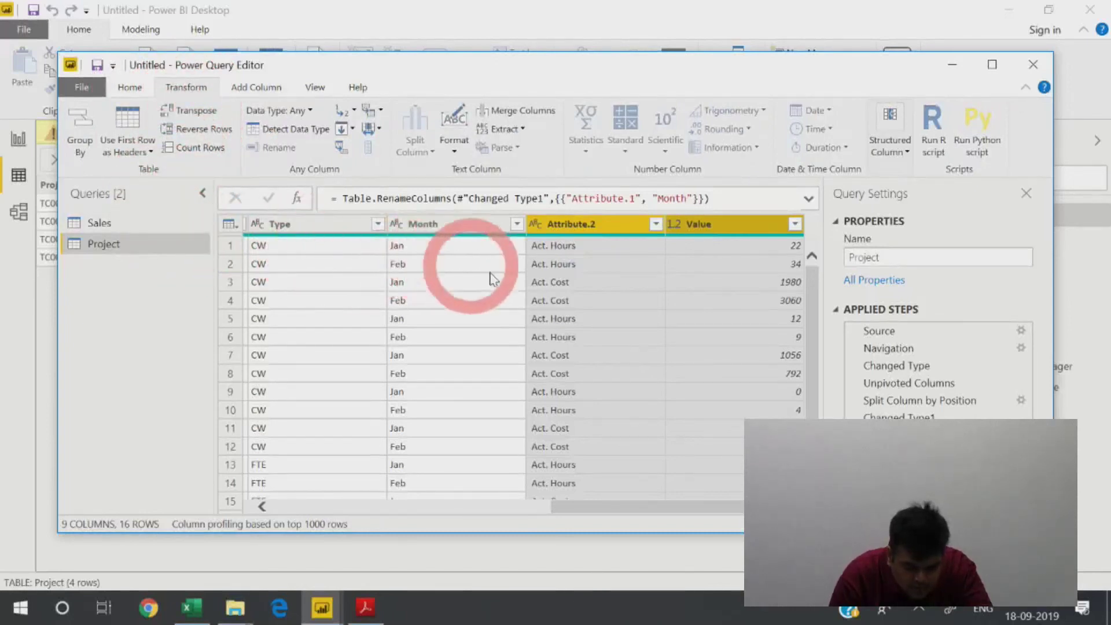
Step: Reselect Attribute.2 and Value, checking the row 4 Act. Cost value and the column options
left_click(612, 229)
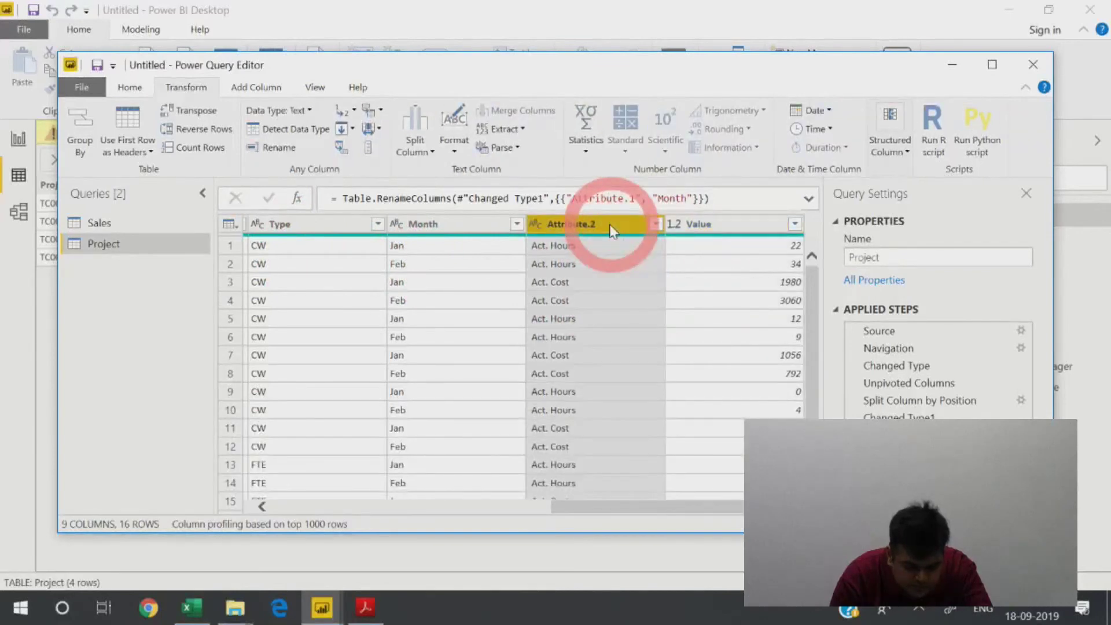
left_click(738, 227, "ctrl")
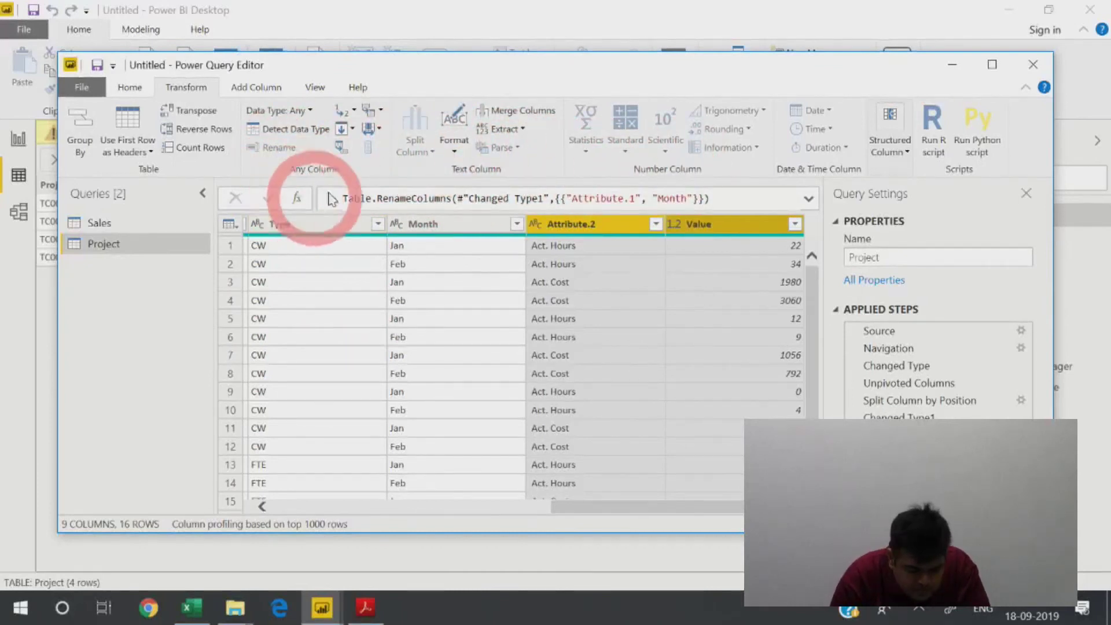
left_click(550, 300)
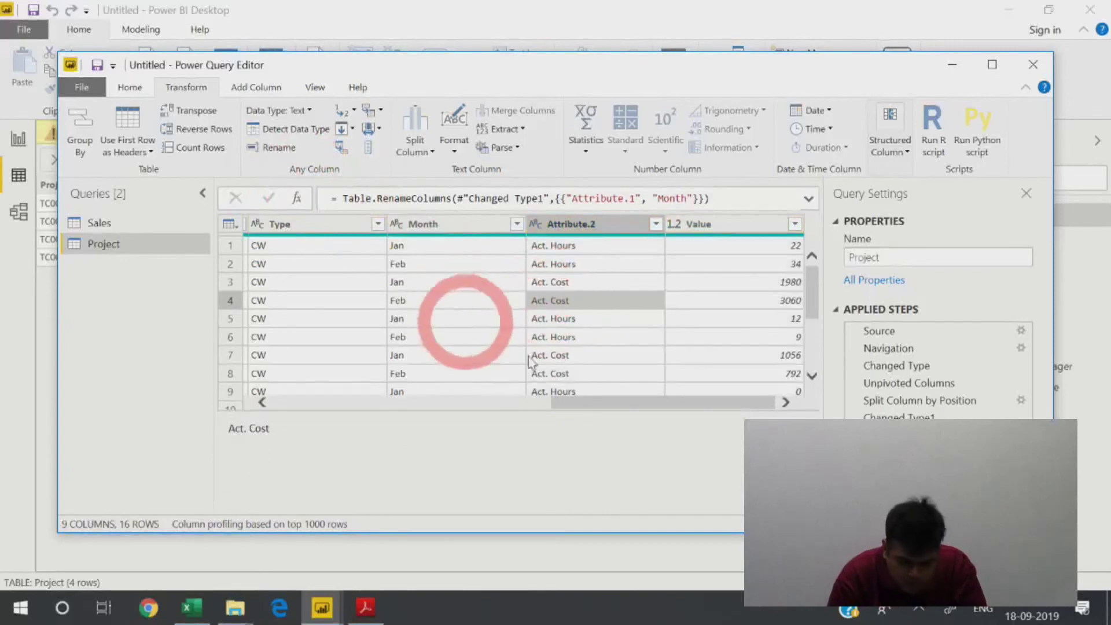
left_click_drag(763, 410, 763, 508)
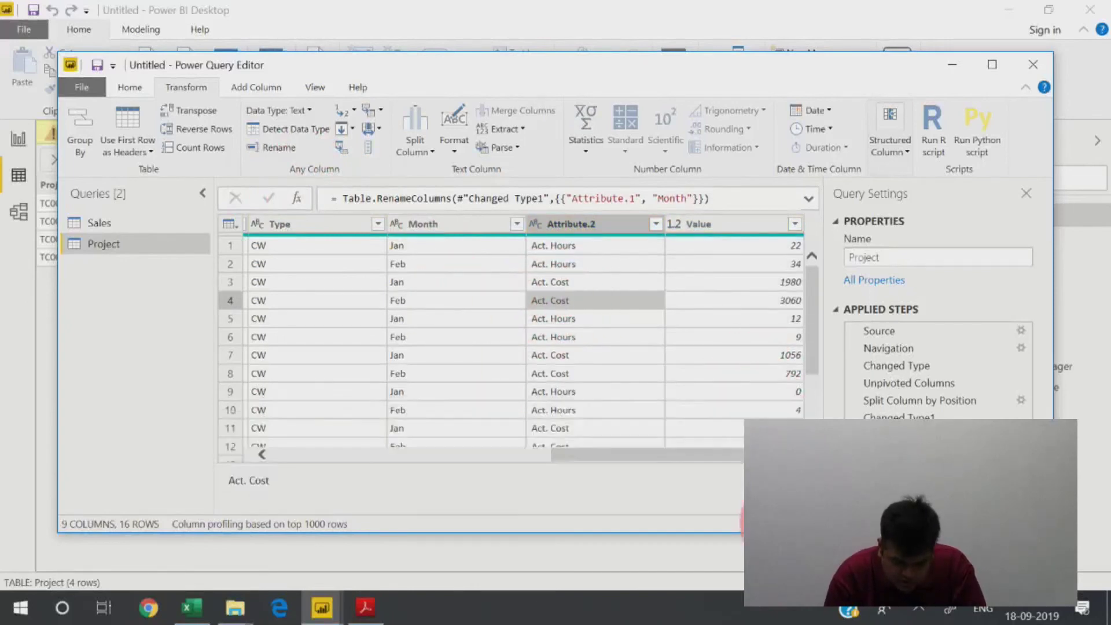
left_click(609, 224)
left_click(697, 225, "ctrl")
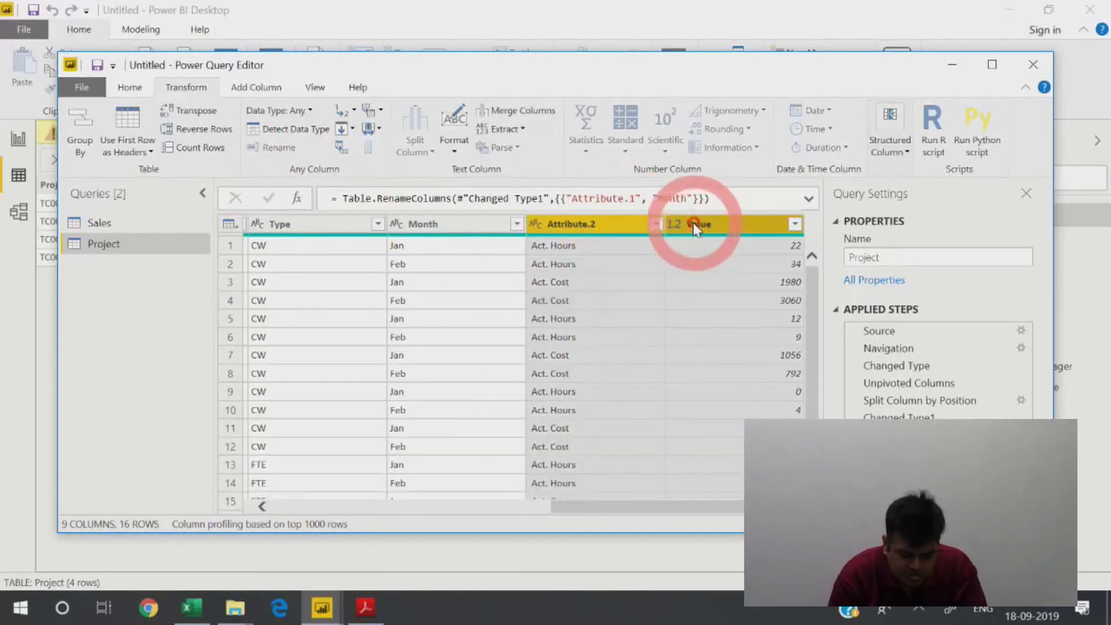
right_click(686, 223)
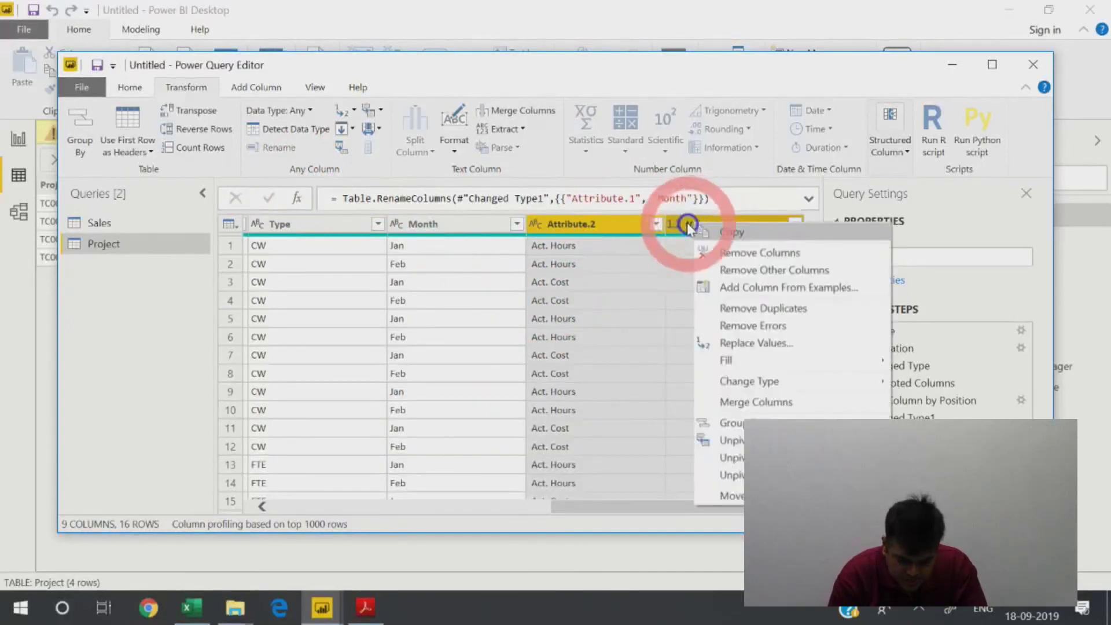
left_click(616, 226)
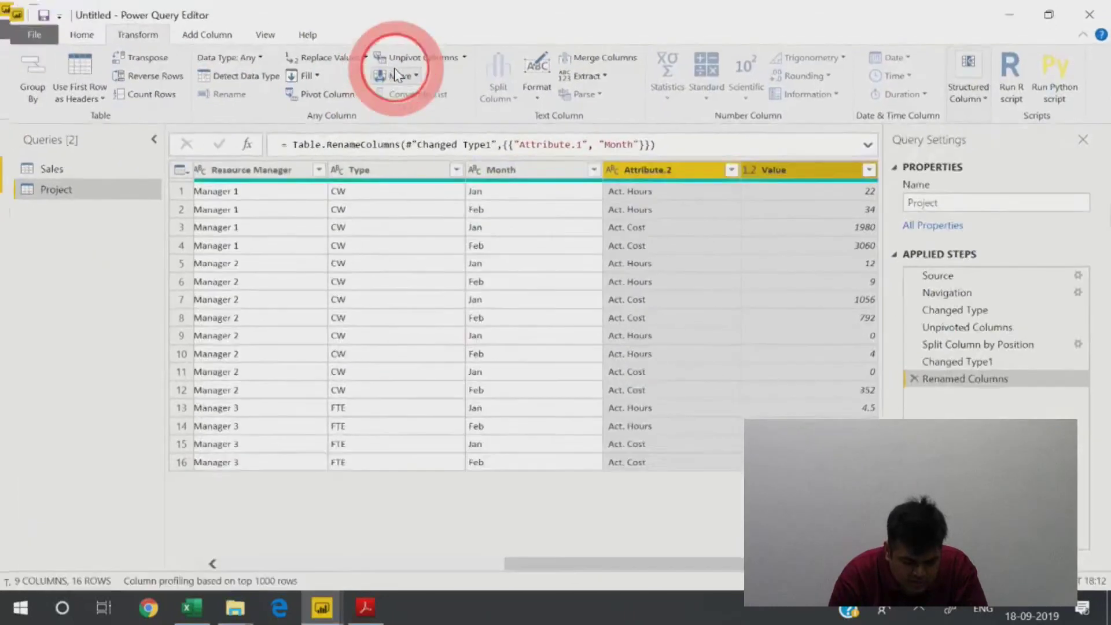
Step: Maximize the Power Query Editor window to see all rows
double_click(397, 65)
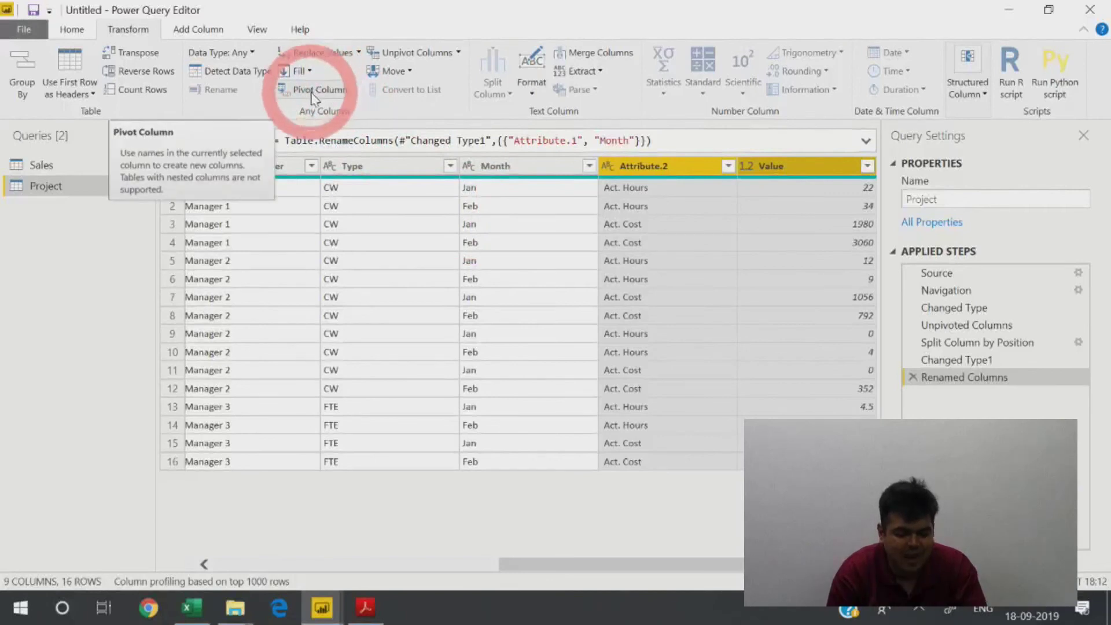
double_click(573, 12)
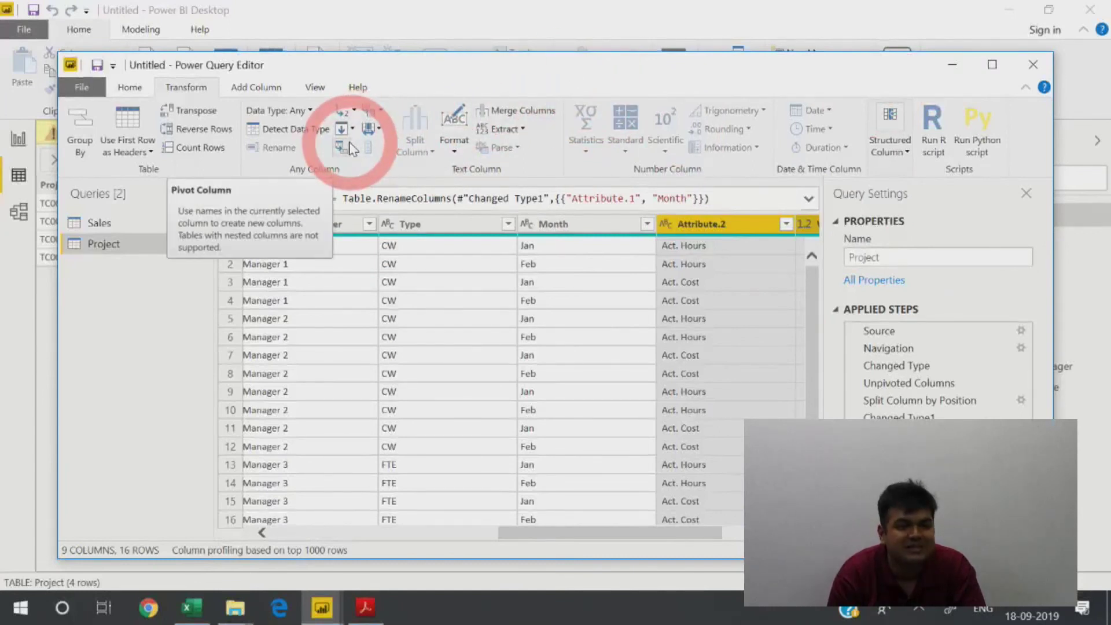
double_click(426, 65)
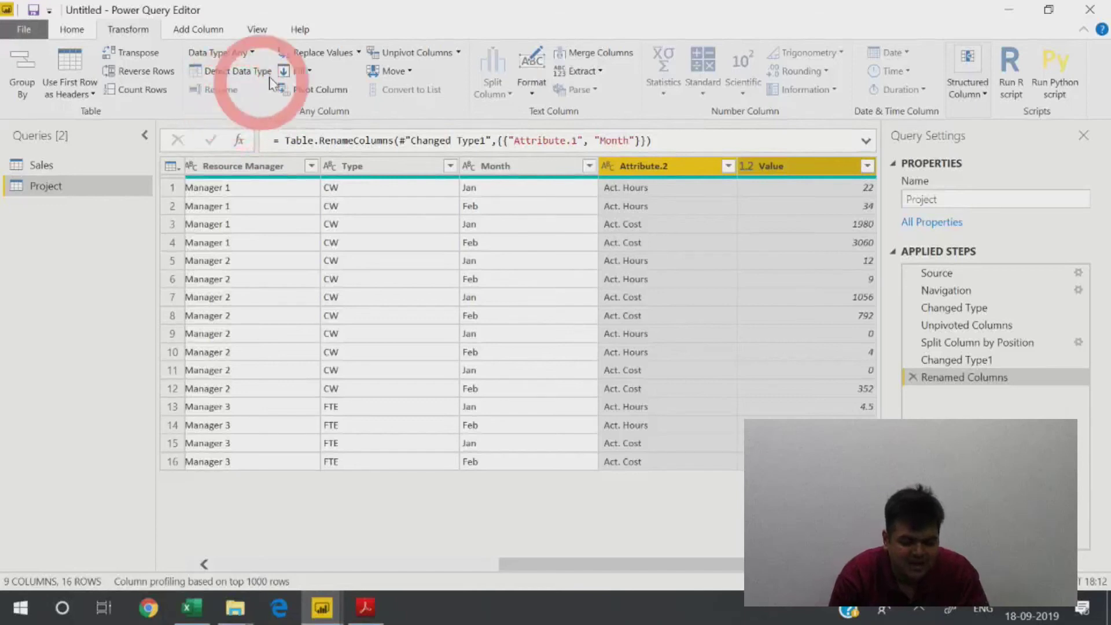
Step: Pivot Attribute.2 using the Value column with Sum aggregation
left_click(325, 94)
left_click_drag(396, 203, 169, 128)
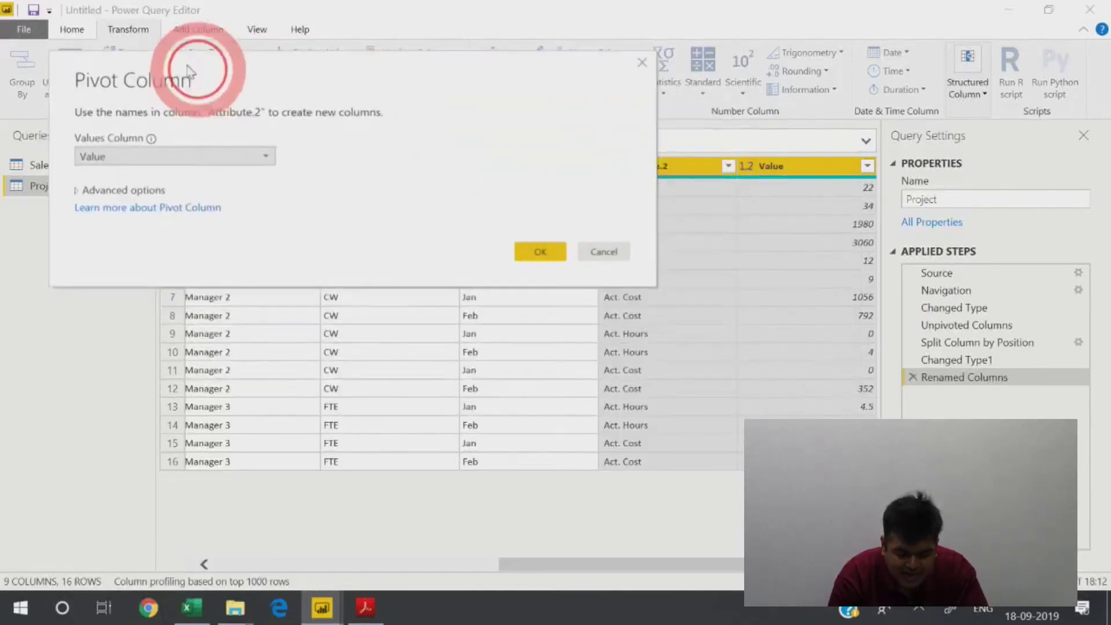
left_click(207, 211)
left_click(211, 218)
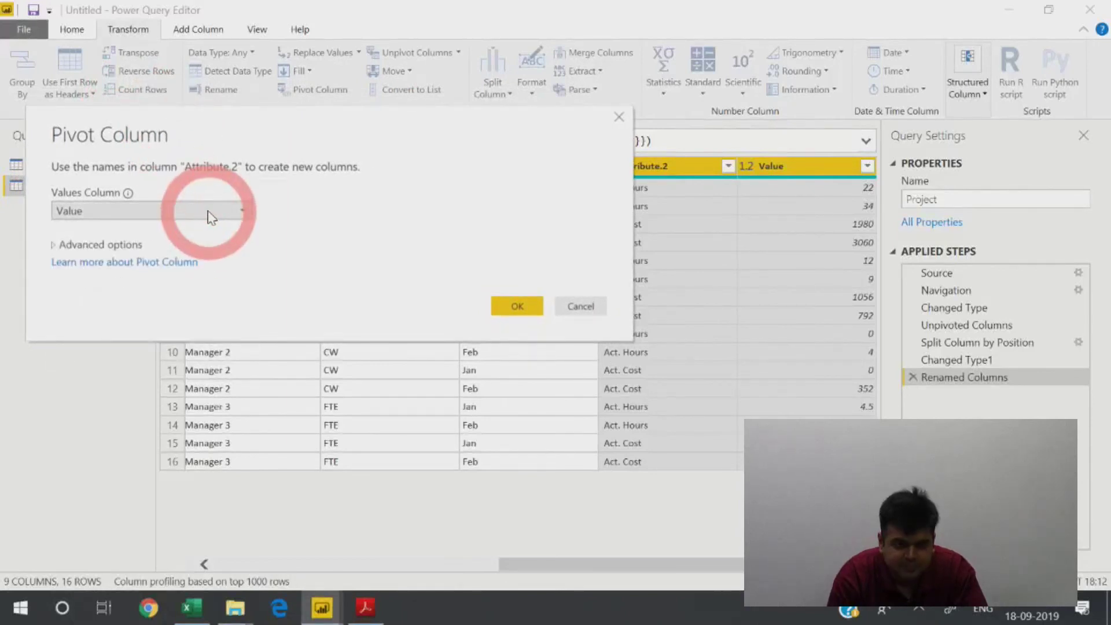
left_click(87, 245)
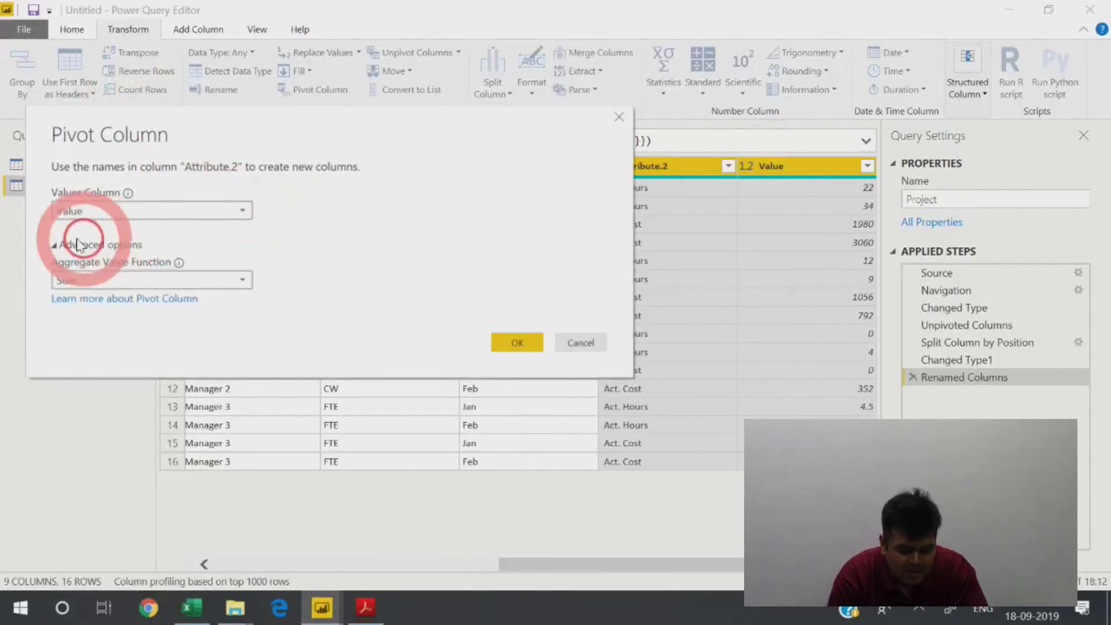
left_click(94, 274)
left_click(537, 250)
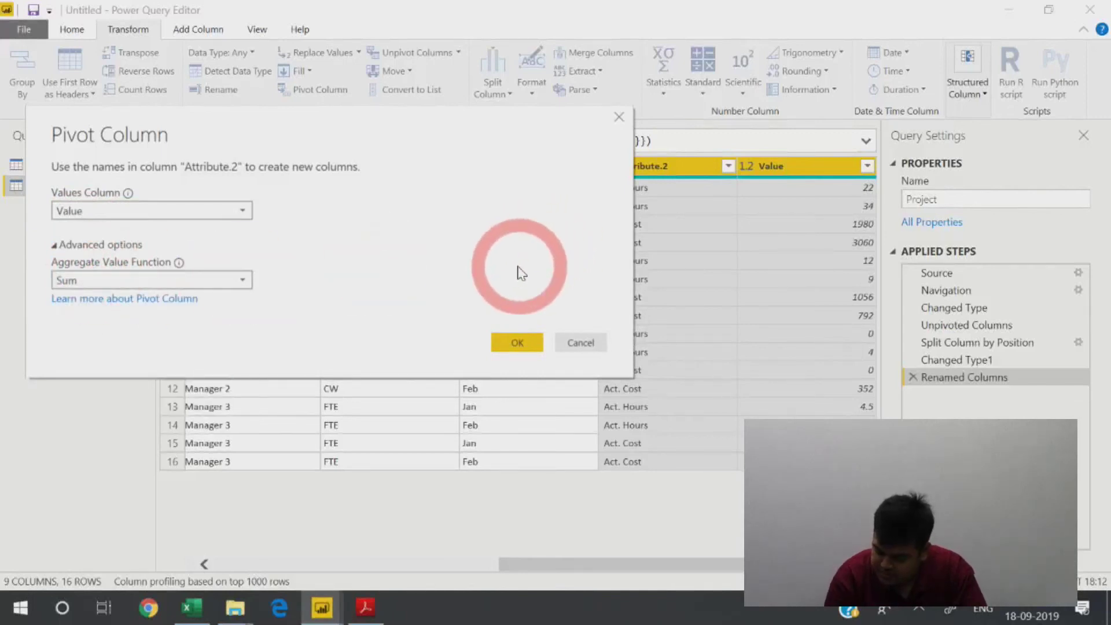
left_click(517, 342)
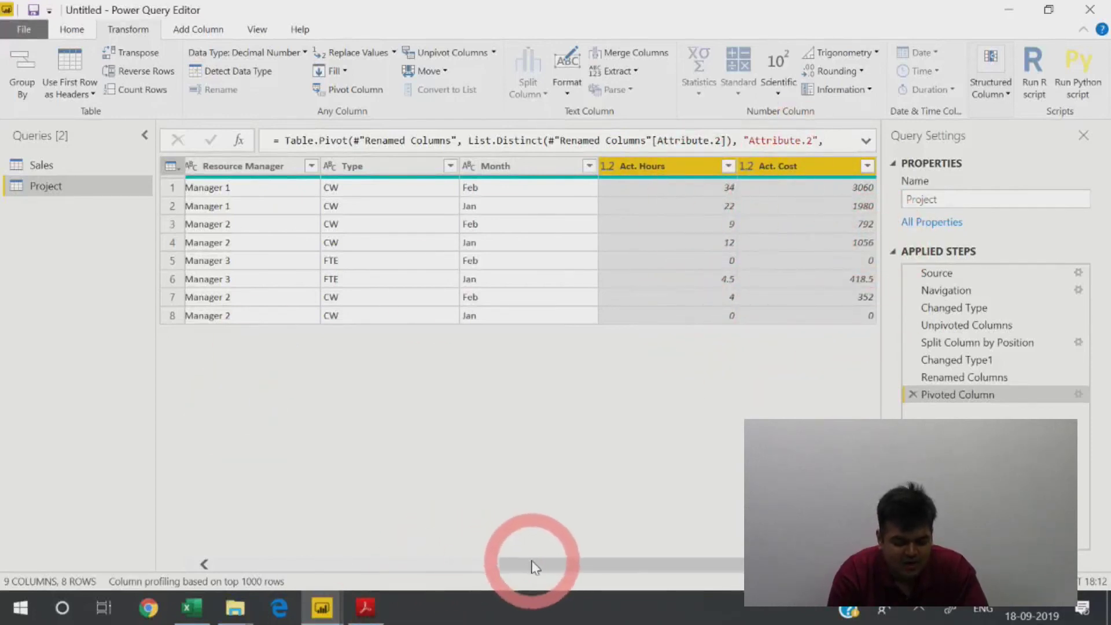
left_click_drag(532, 566, 556, 554)
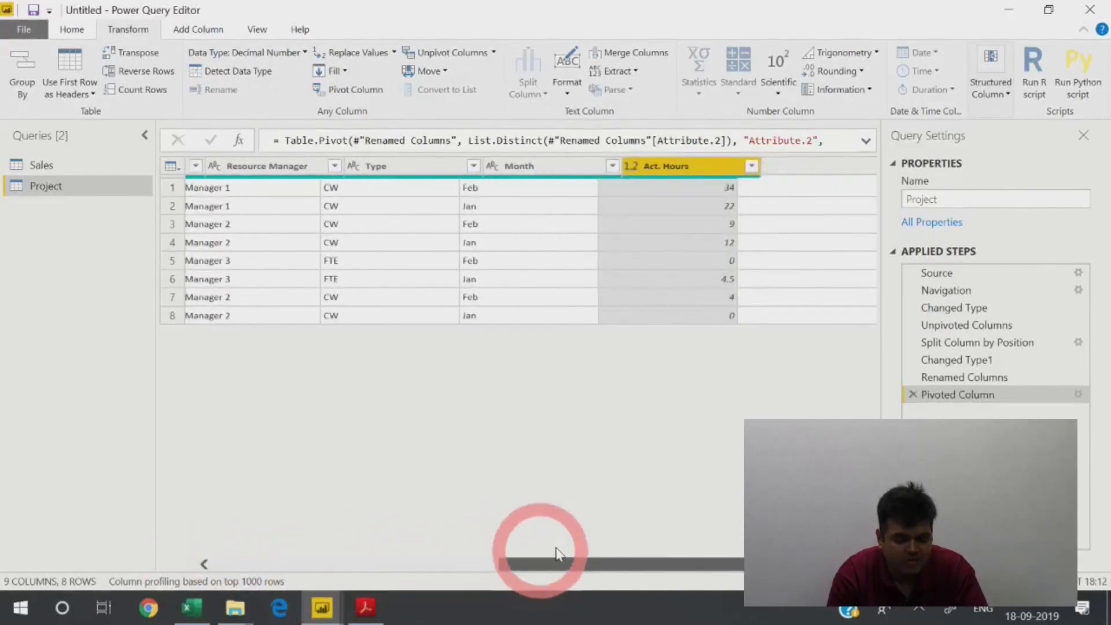
left_click(510, 167)
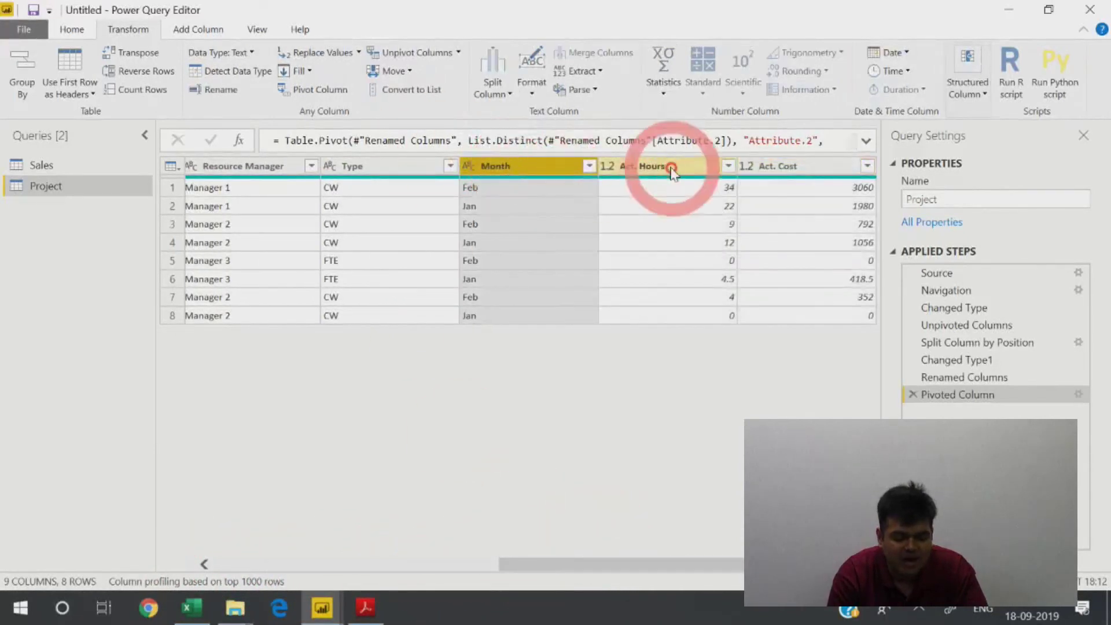
left_click(672, 168)
left_click(801, 165)
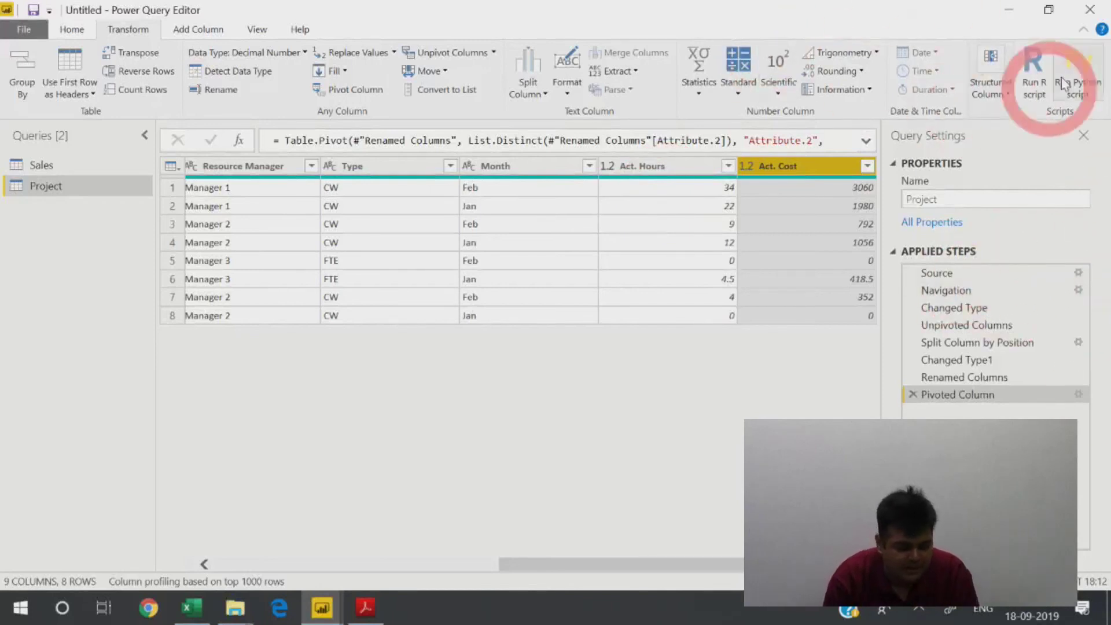
Step: Close the query editor without applying changes and close the untitled file unsaved
left_click(1086, 17)
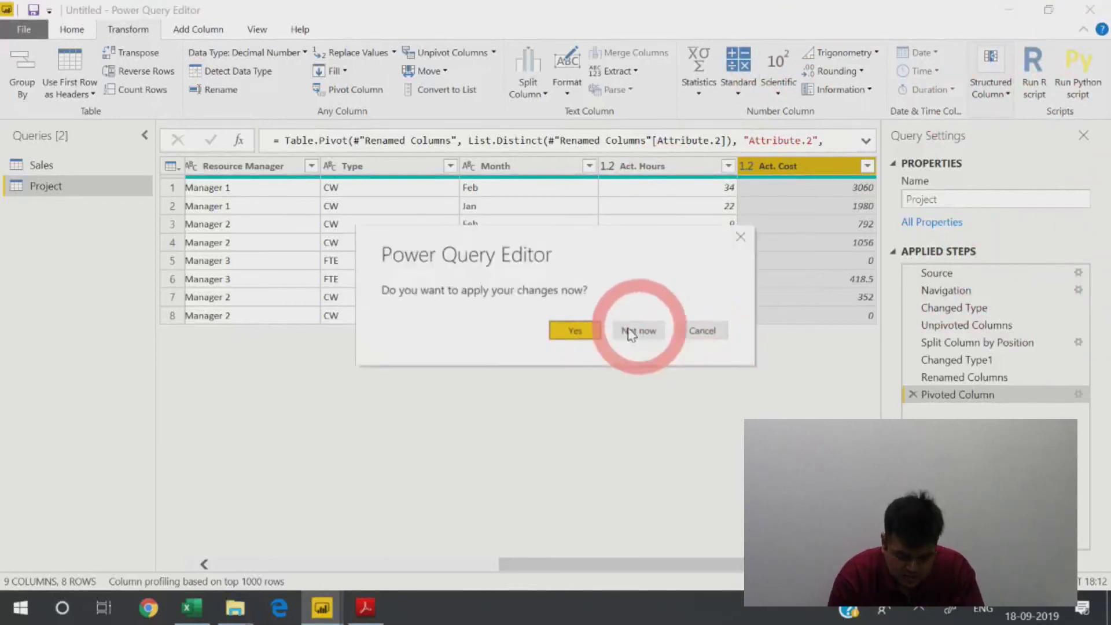
left_click(639, 328)
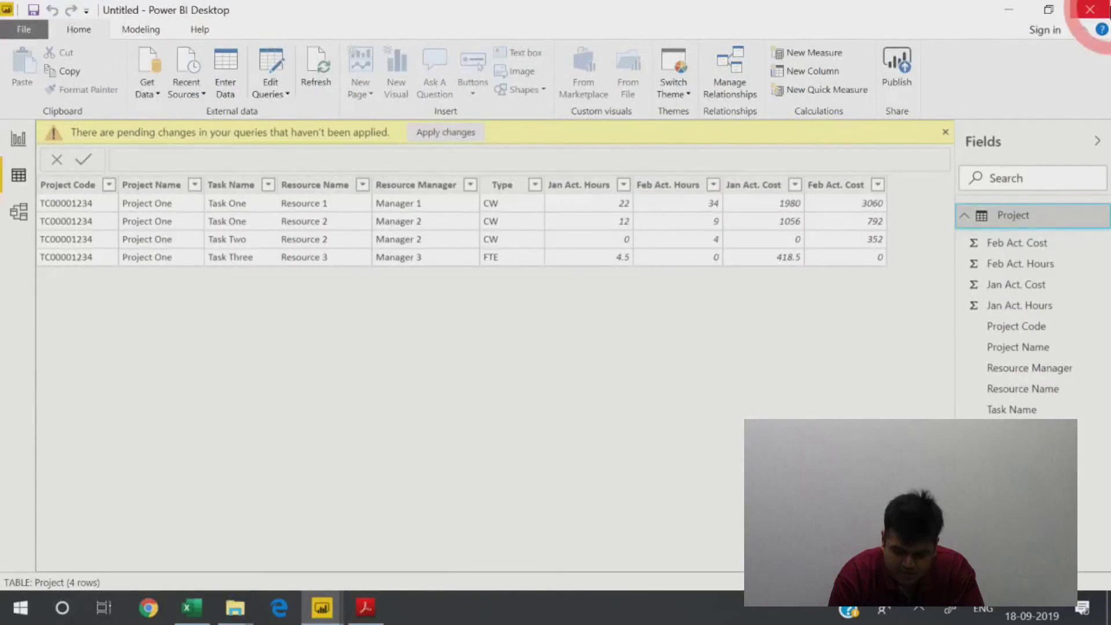
left_click(1096, 13)
left_click(639, 328)
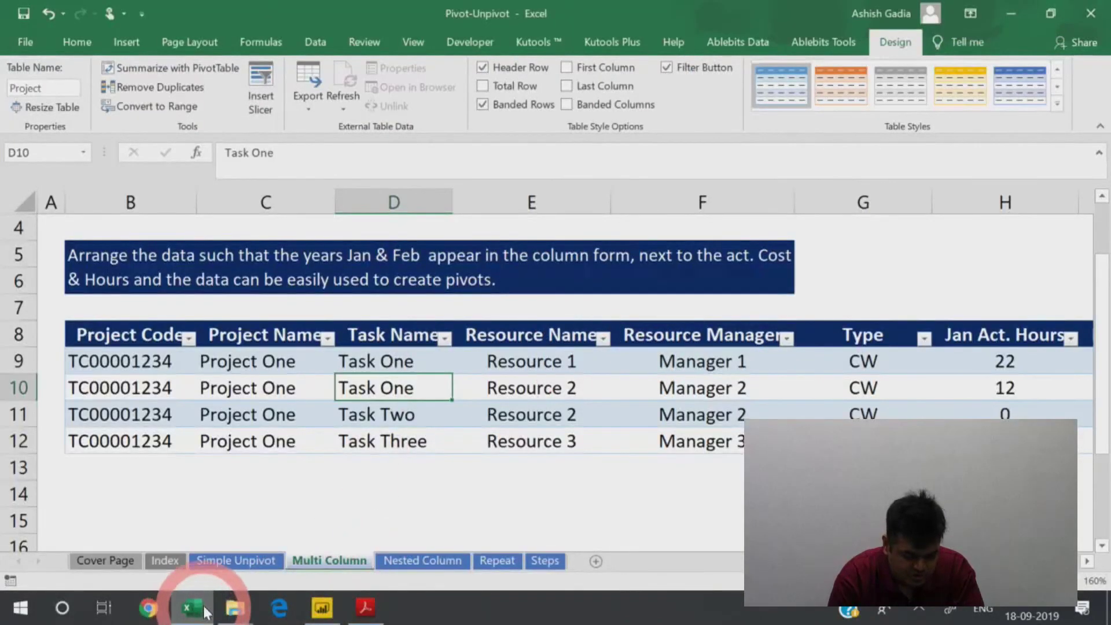
Step: Switch to the Pivot-Unpivot_Solution window and choose File > Open
left_click(322, 607)
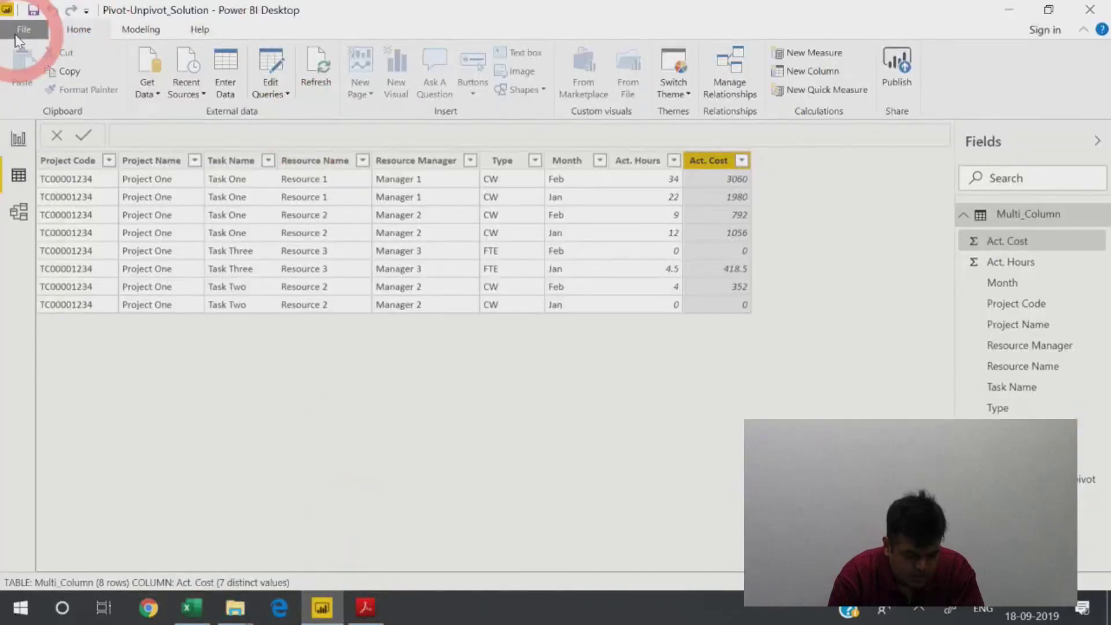
left_click(23, 29)
left_click(28, 87)
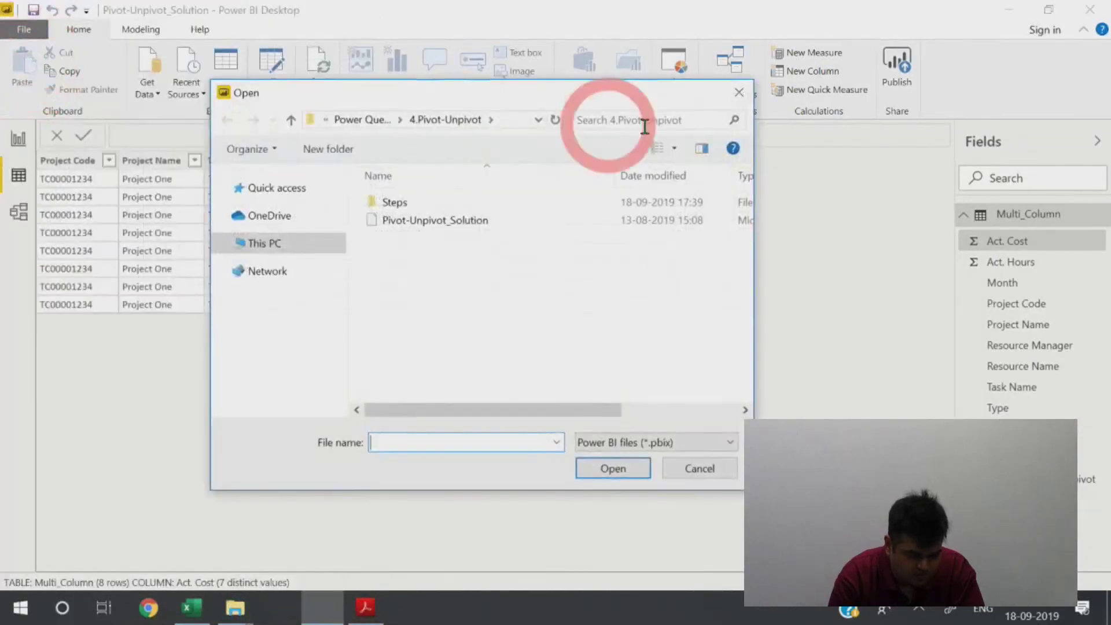
Step: Cancel the Open dialog and create a new blank report from the File menu
left_click(738, 92)
left_click(24, 29)
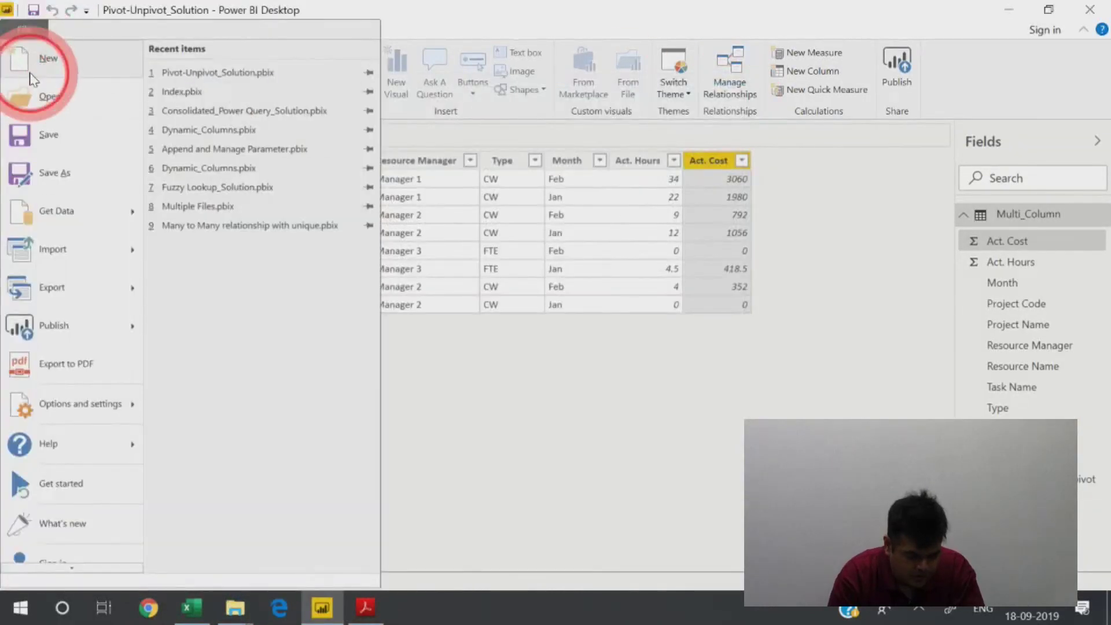
left_click(29, 73)
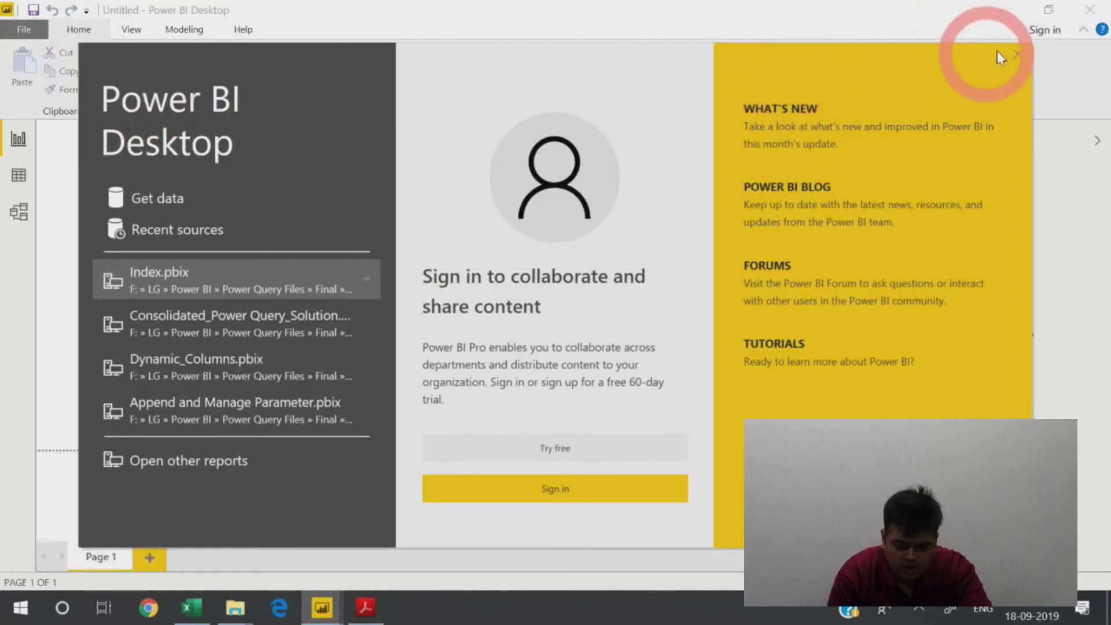
Step: Import the Project table from Pivot-Unpivot.xlsx via Get Data > Excel and load it
left_click(1017, 55)
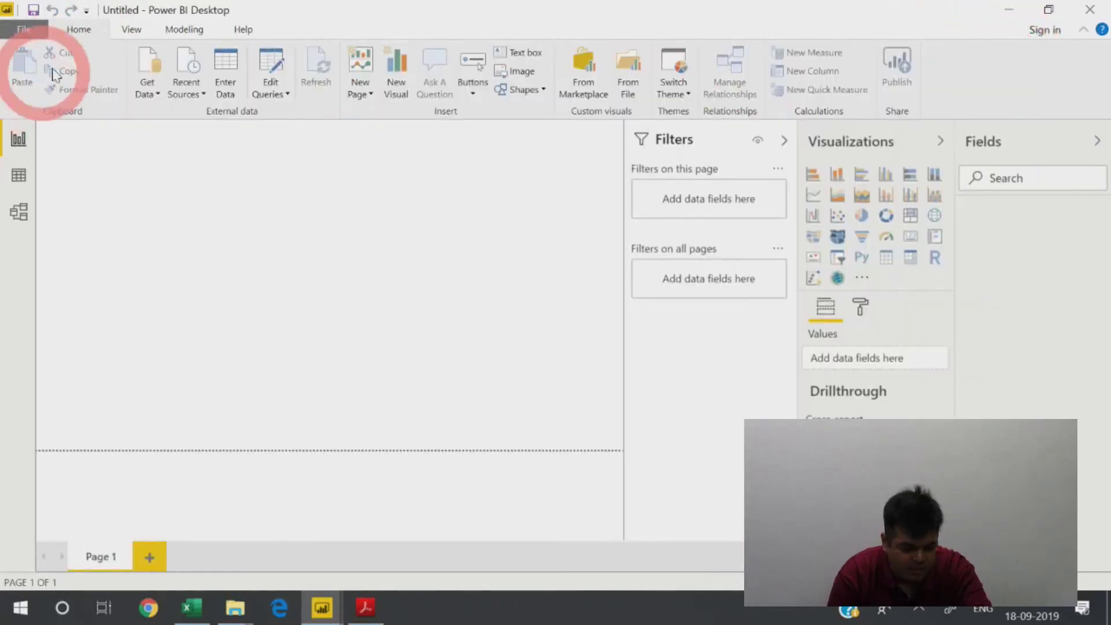
left_click(147, 75)
left_click(135, 142)
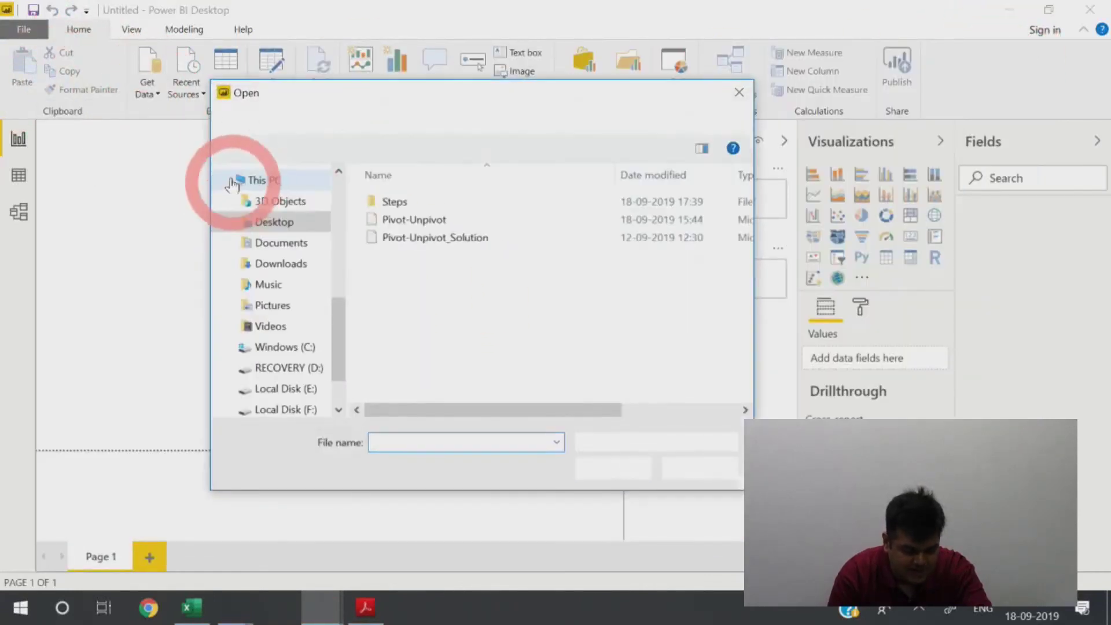
left_click(413, 222)
double_click(413, 223)
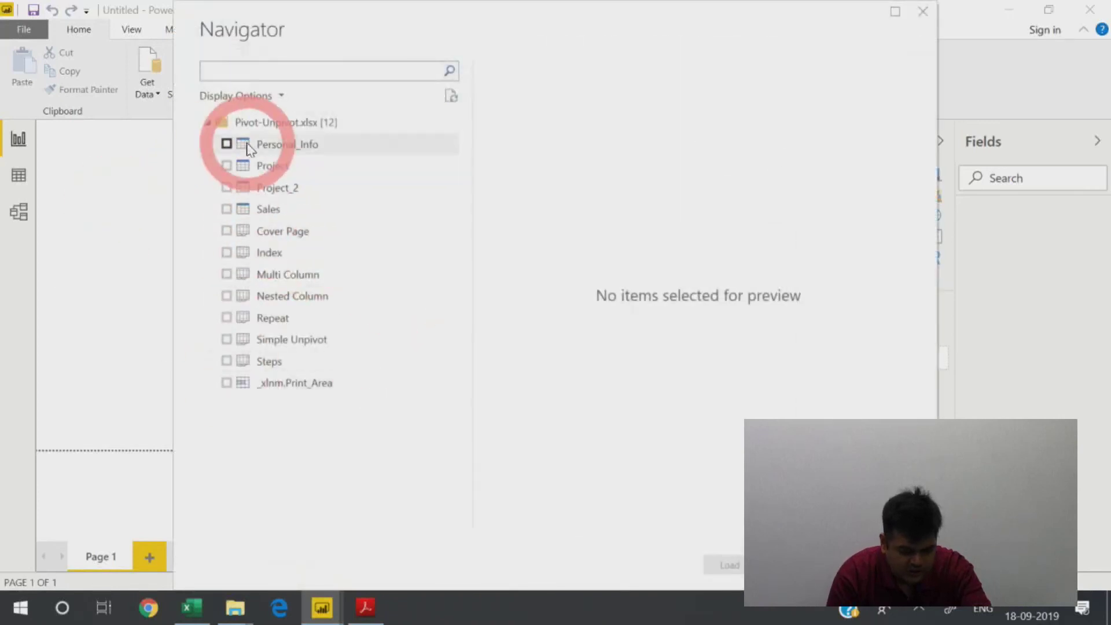
left_click(227, 166)
left_click(726, 565)
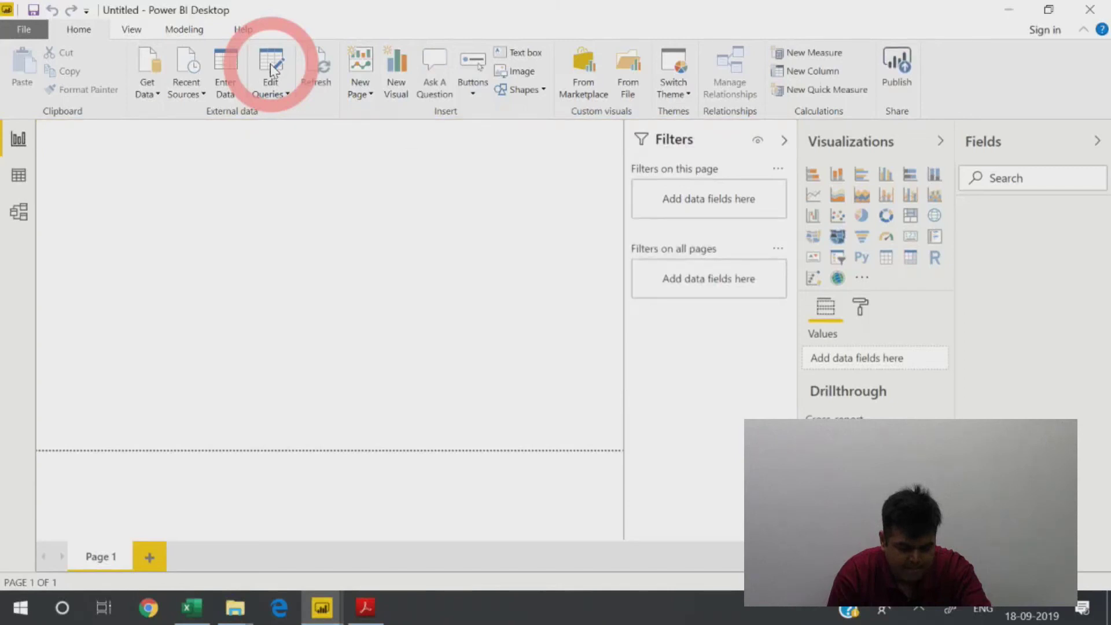
Step: Edit the Project query, unpivot the four Jan/Feb columns, then delete that Unpivoted Columns step
left_click(270, 64)
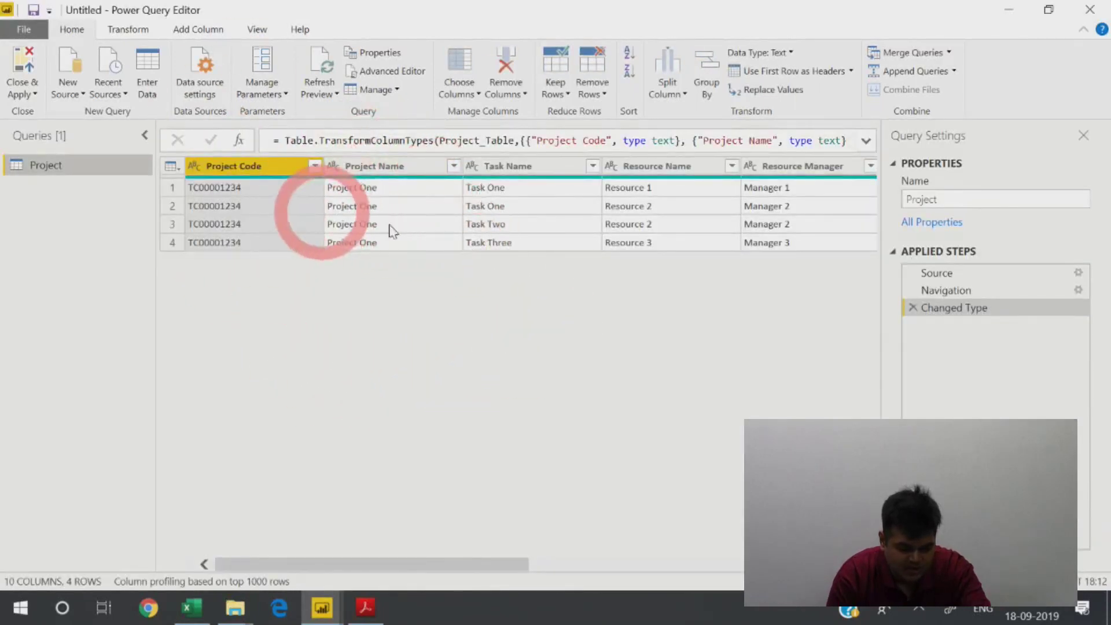
left_click_drag(446, 564, 764, 564)
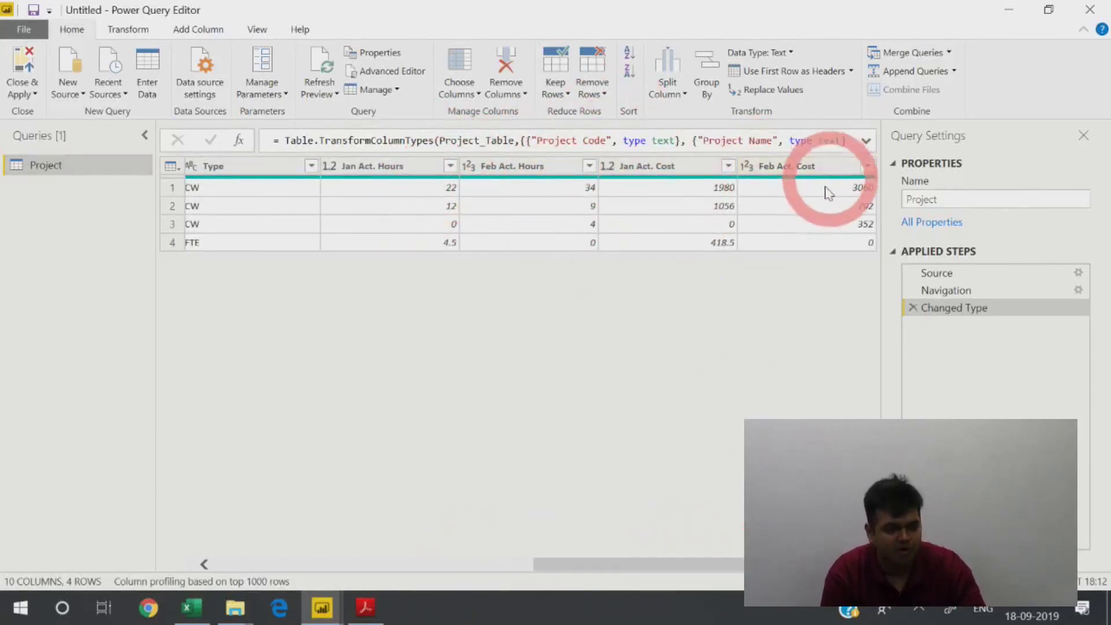
left_click(376, 166)
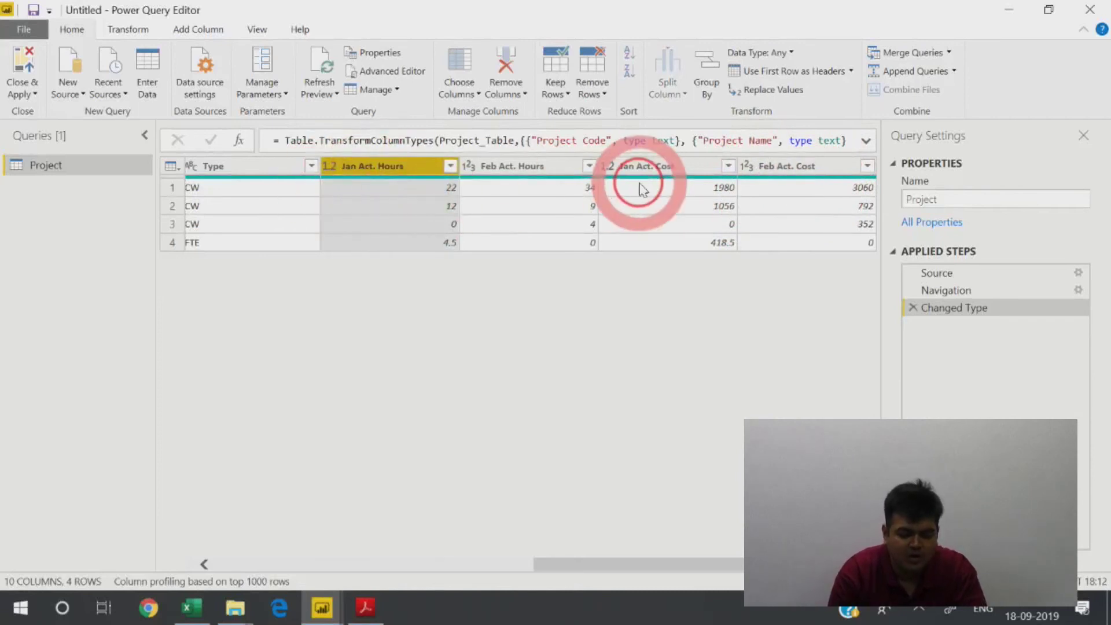
left_click(579, 167, "ctrl")
left_click(659, 167, "ctrl")
left_click(787, 166, "ctrl")
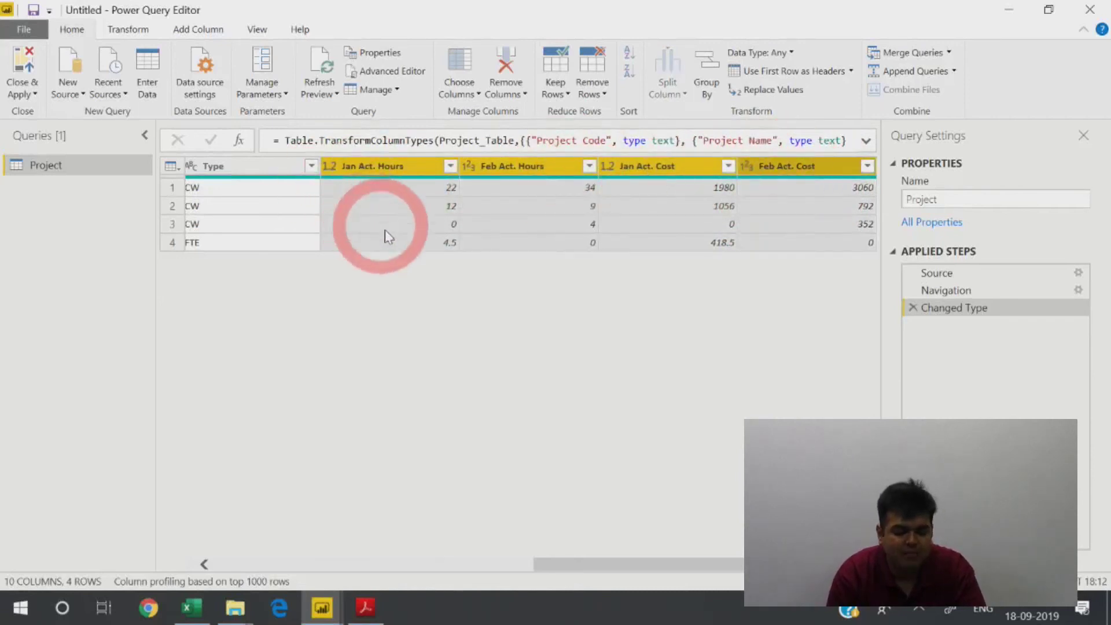
right_click(407, 174)
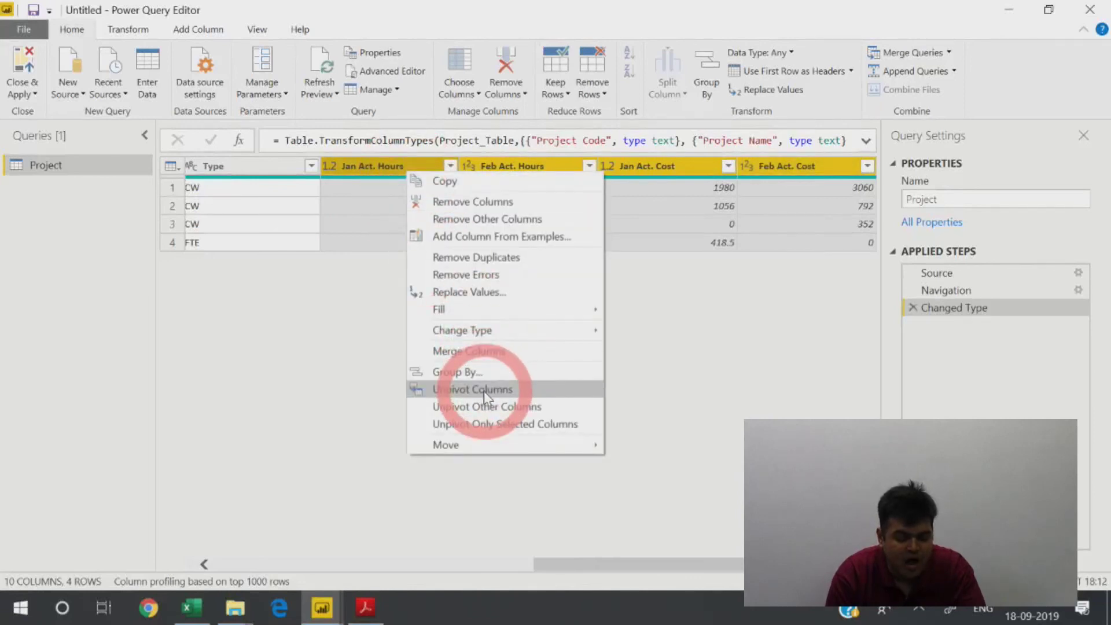
left_click(517, 389)
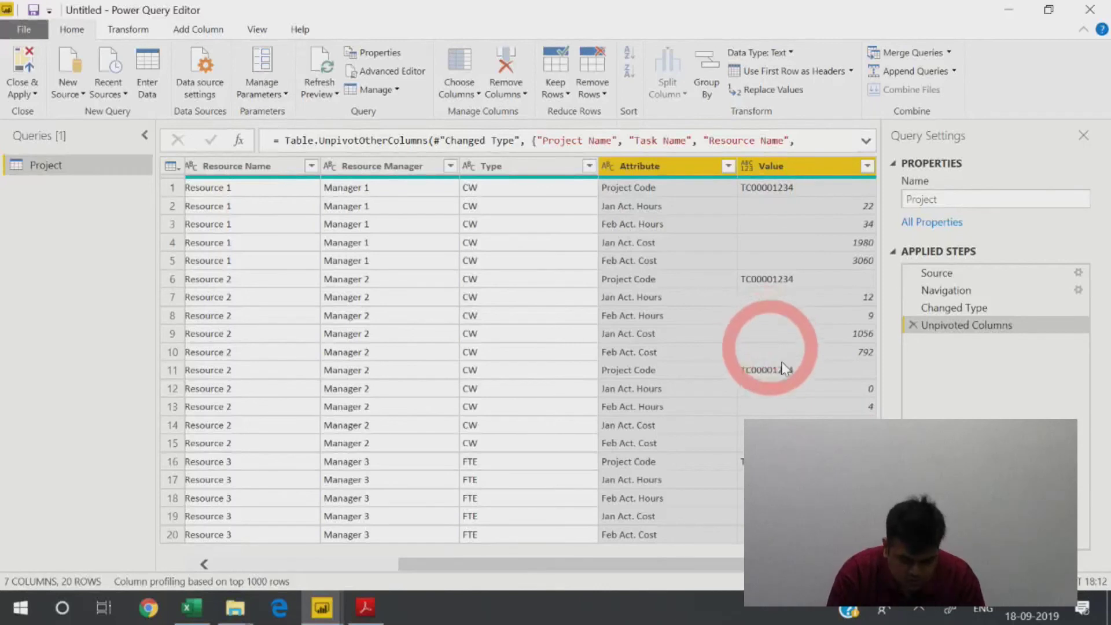
left_click(912, 324)
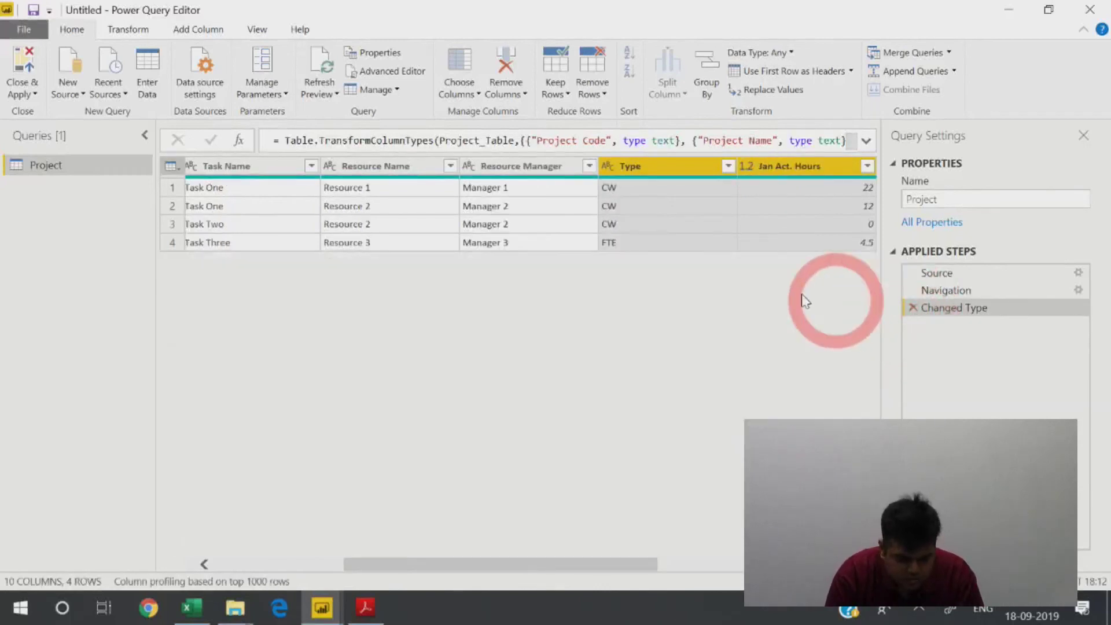
mouse_move(597, 585)
left_mouse_down()
mouse_move(439, 567)
mouse_move(747, 567)
left_mouse_up()
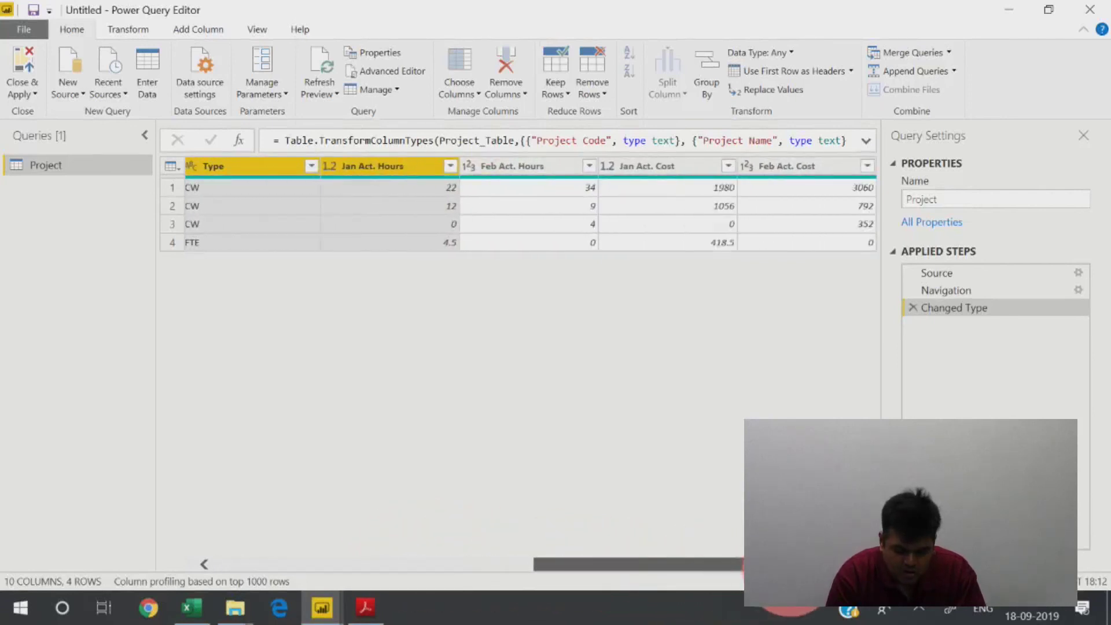
Step: Select the Jan and Feb Act. Hours and Act. Cost columns
left_click(417, 166)
left_click(517, 165, "ctrl")
left_click(640, 166, "ctrl")
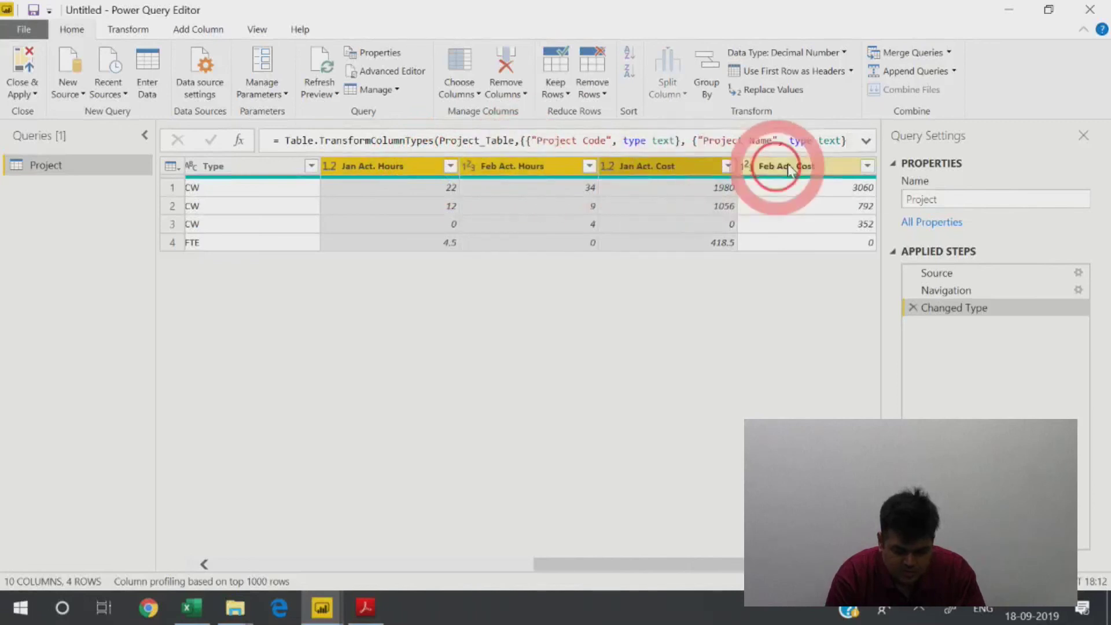
left_click(778, 166, "ctrl")
left_click_drag(728, 567, 405, 567)
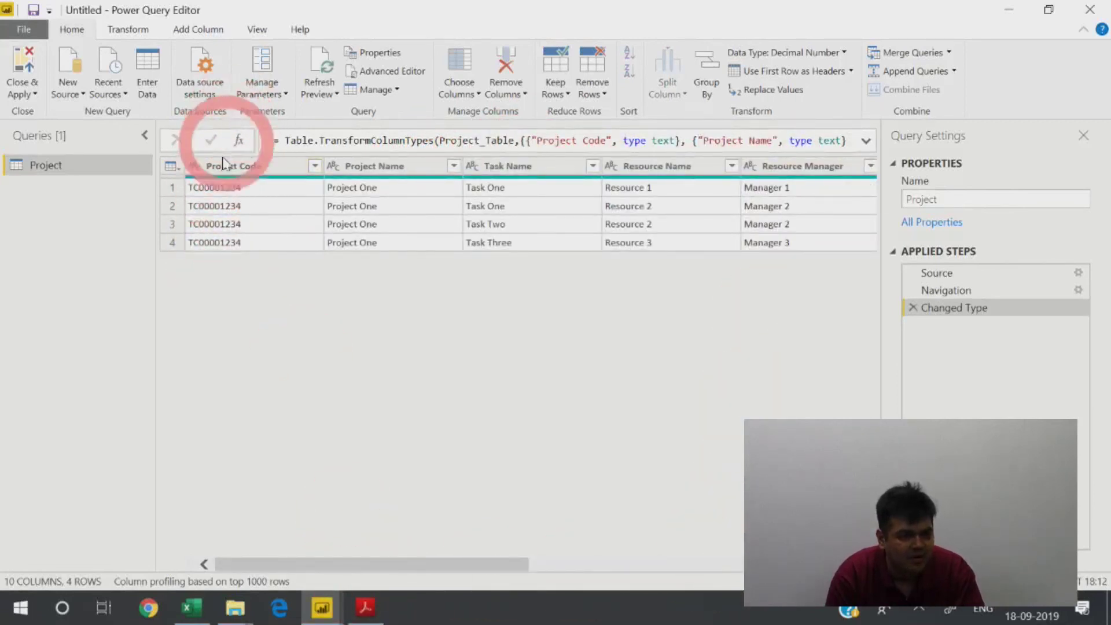
left_click_drag(485, 567, 804, 567)
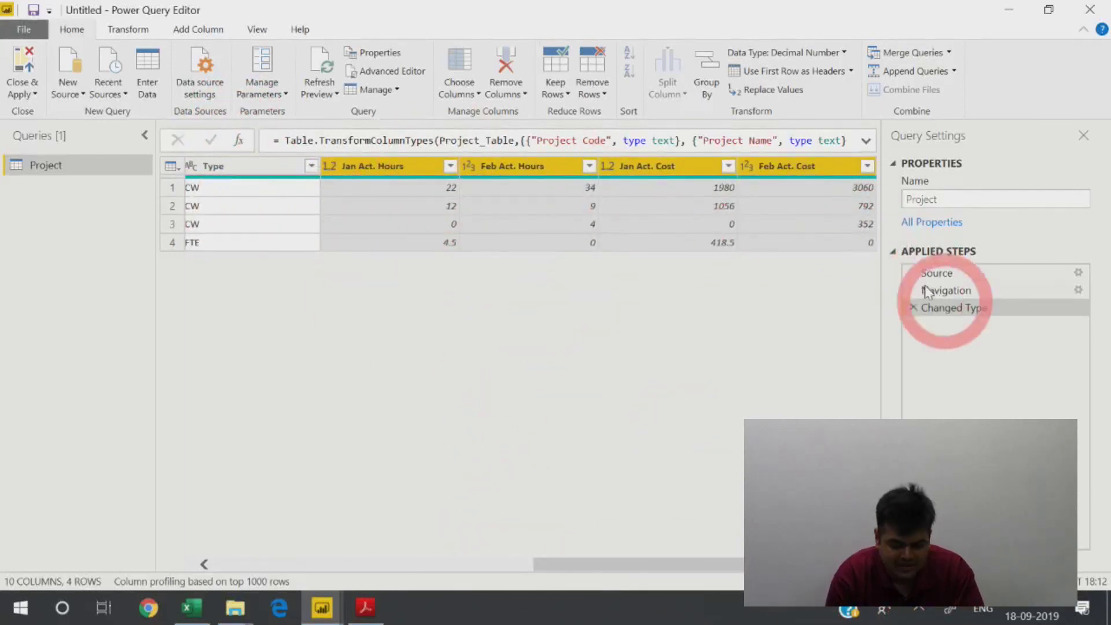
right_click(554, 228)
Step: Reselect the four month columns and unpivot them into Attribute and Value
left_click(404, 166)
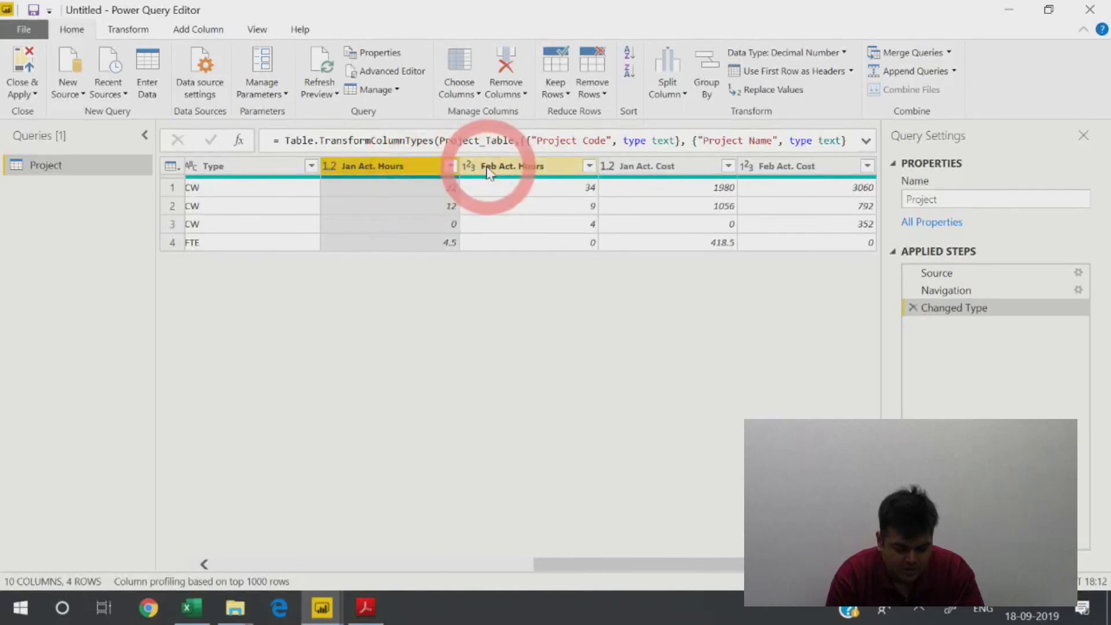
left_click(666, 166)
left_click(772, 165)
left_click(656, 166, "ctrl")
left_click(513, 166, "ctrl")
left_click(365, 166, "ctrl")
right_click(415, 176)
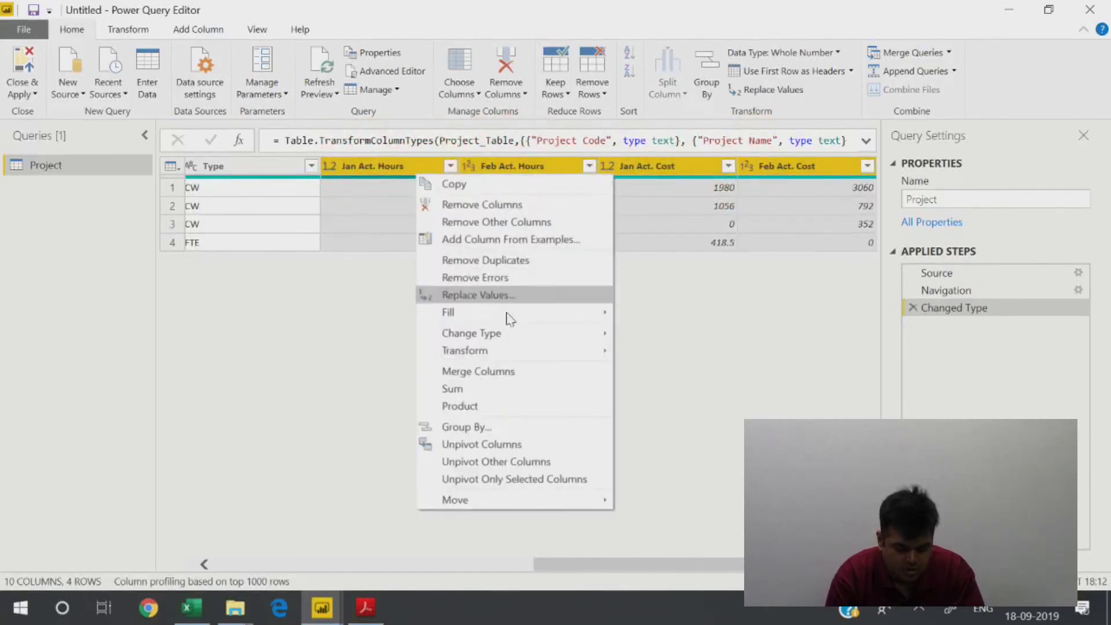
left_click(522, 444)
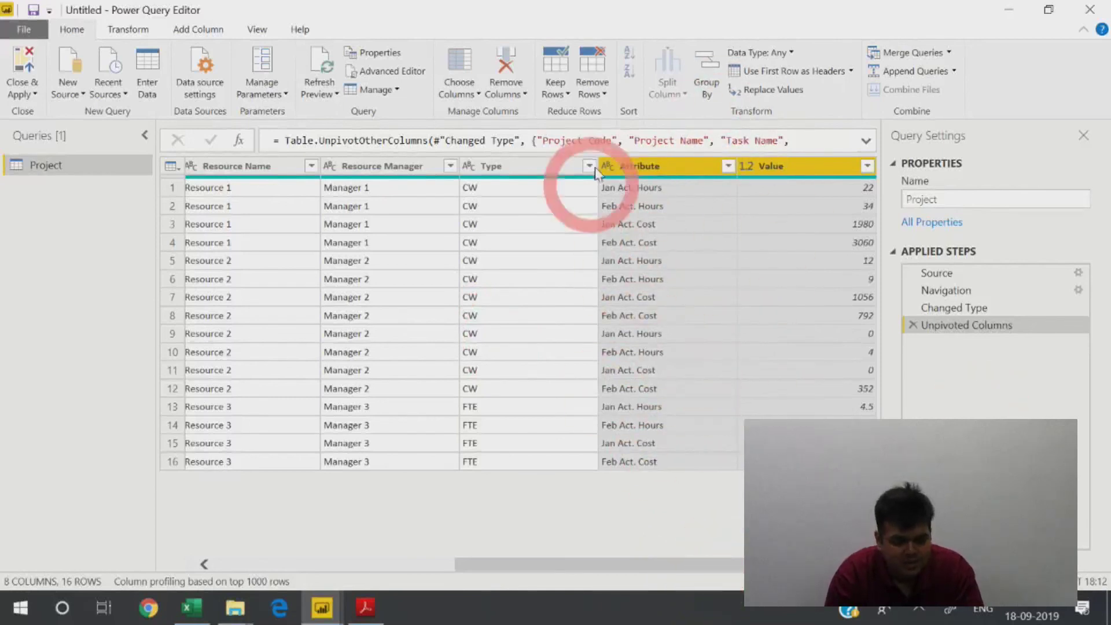
Step: Split Attribute once after the first 3 characters into Attribute.1 and Attribute.2
left_click(646, 166)
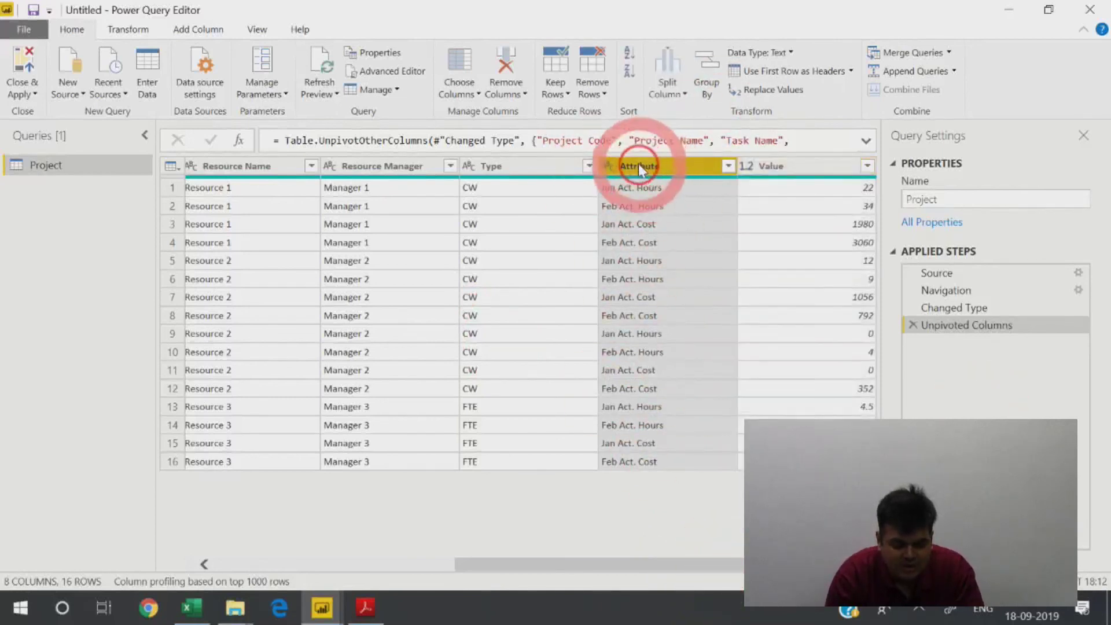
left_click(668, 90)
left_click(746, 338)
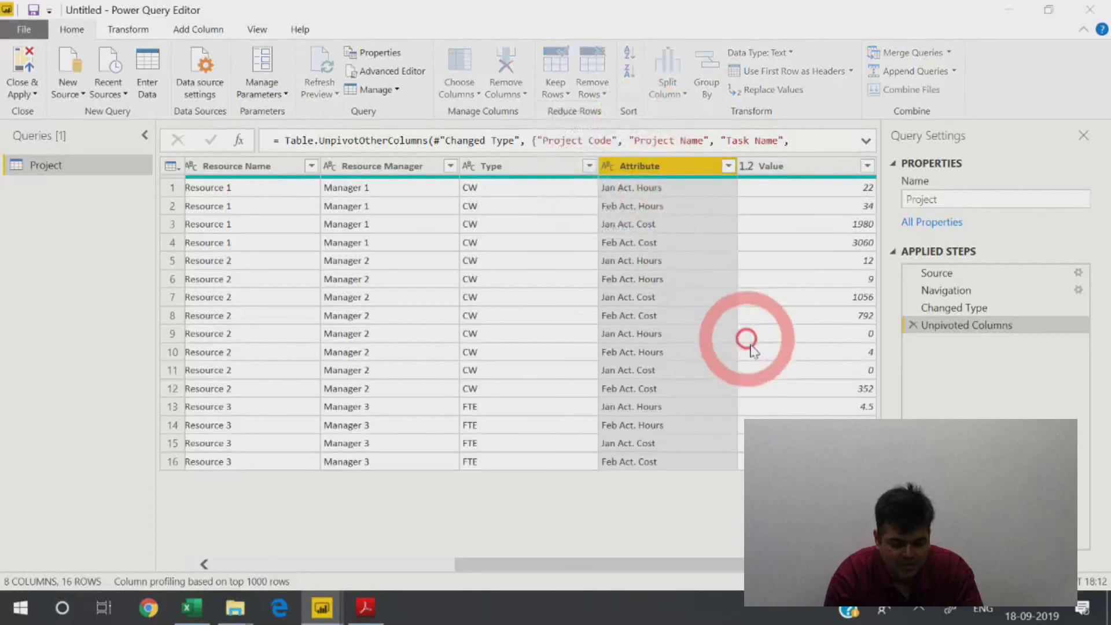
type("3")
left_click(286, 296)
left_click(759, 406)
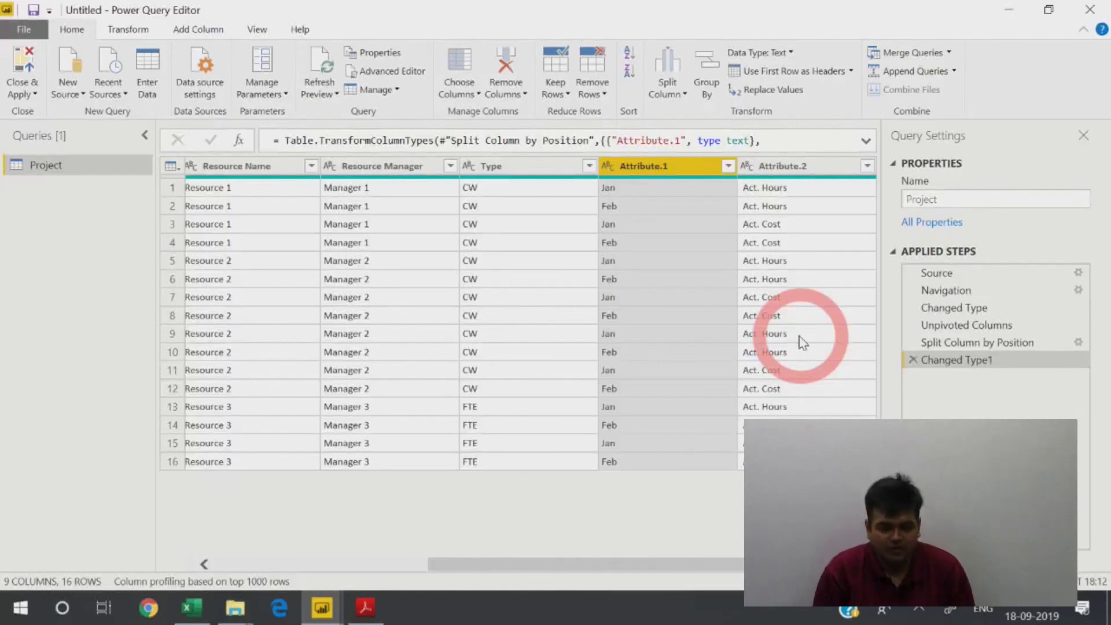
left_click_drag(670, 564, 752, 566)
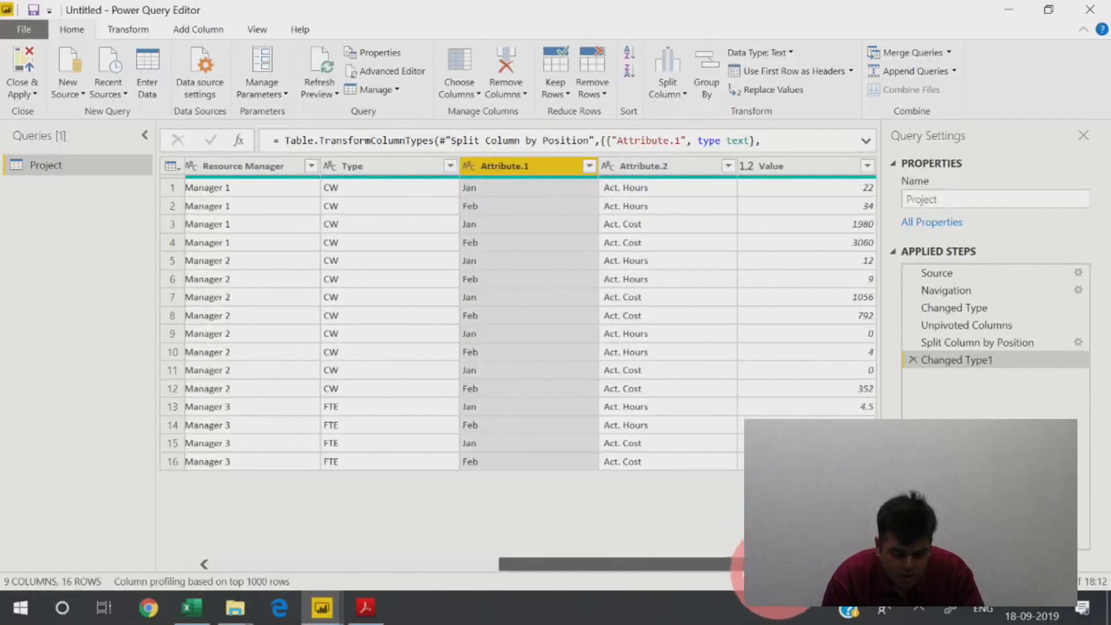
Step: Select the Attribute.2 and Value columns and display the Transform ribbon commands
left_click(689, 166)
left_click(782, 169, "ctrl")
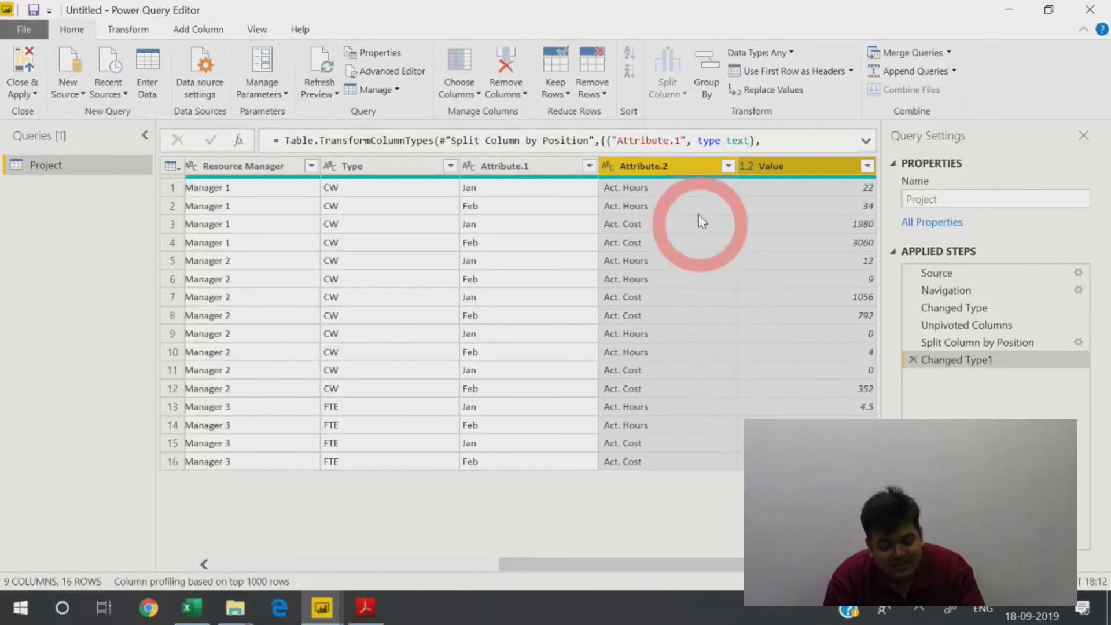
right_click(697, 168)
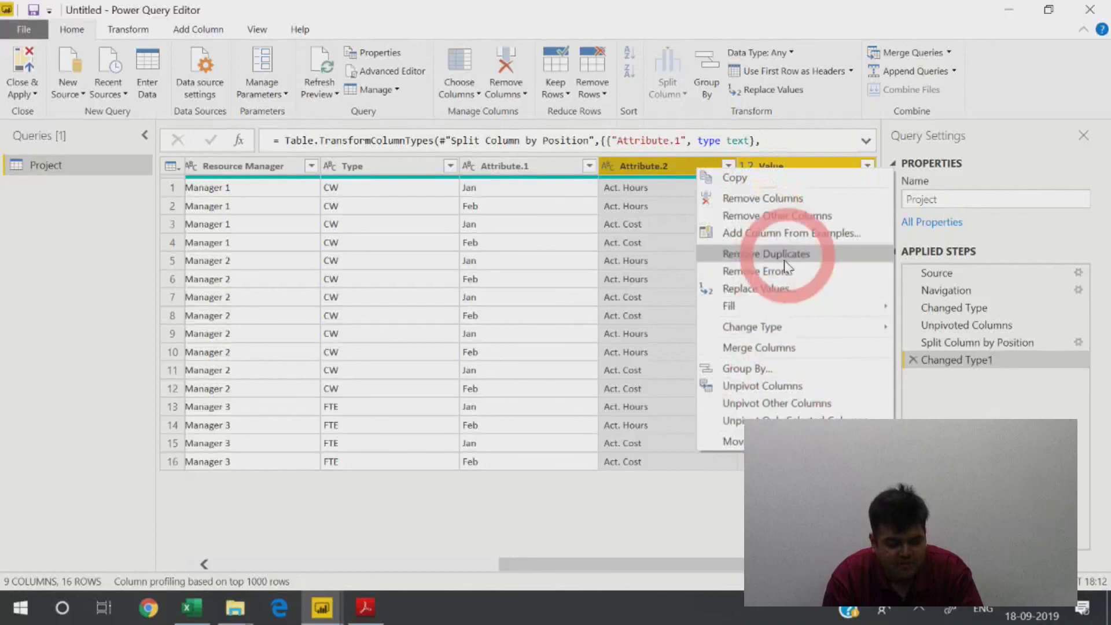
left_click(665, 166)
left_click(775, 166, "ctrl")
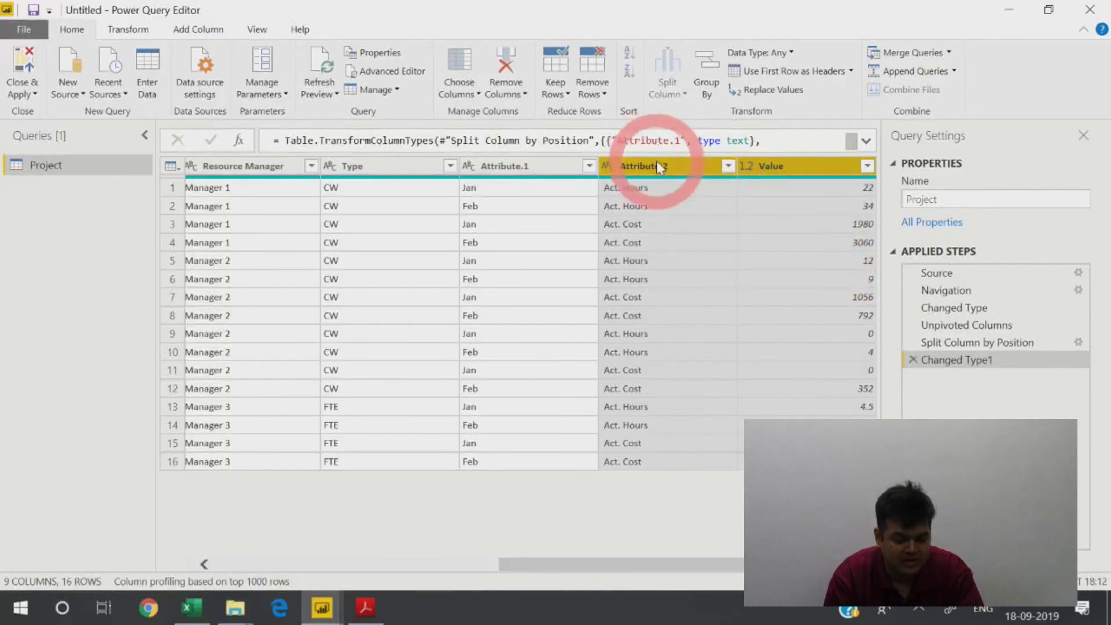
left_click(794, 165, "ctrl")
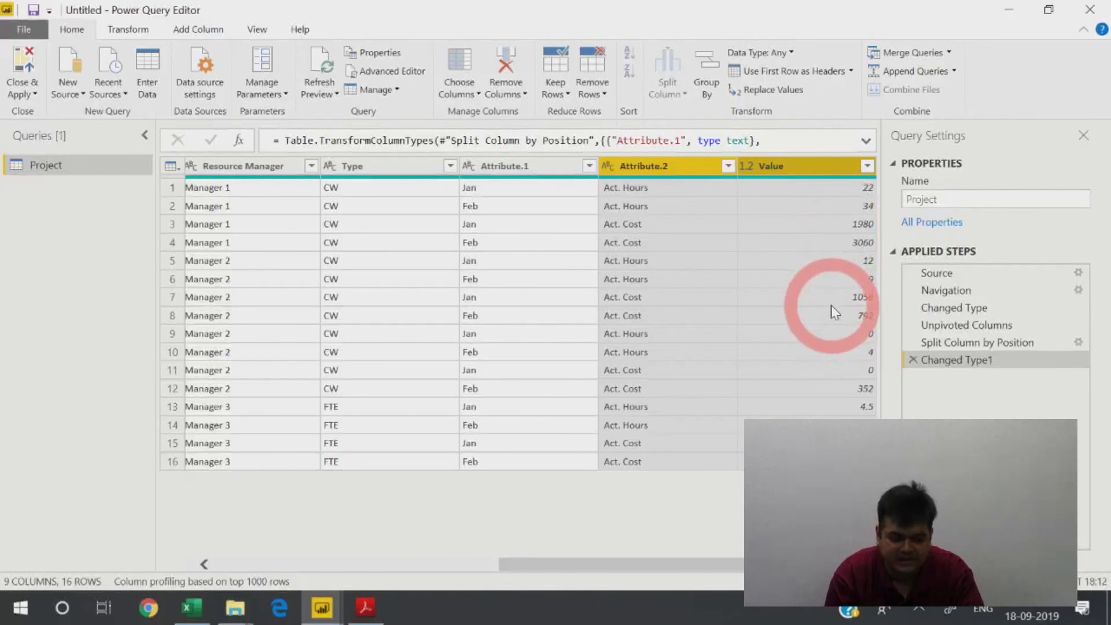
left_click(138, 32)
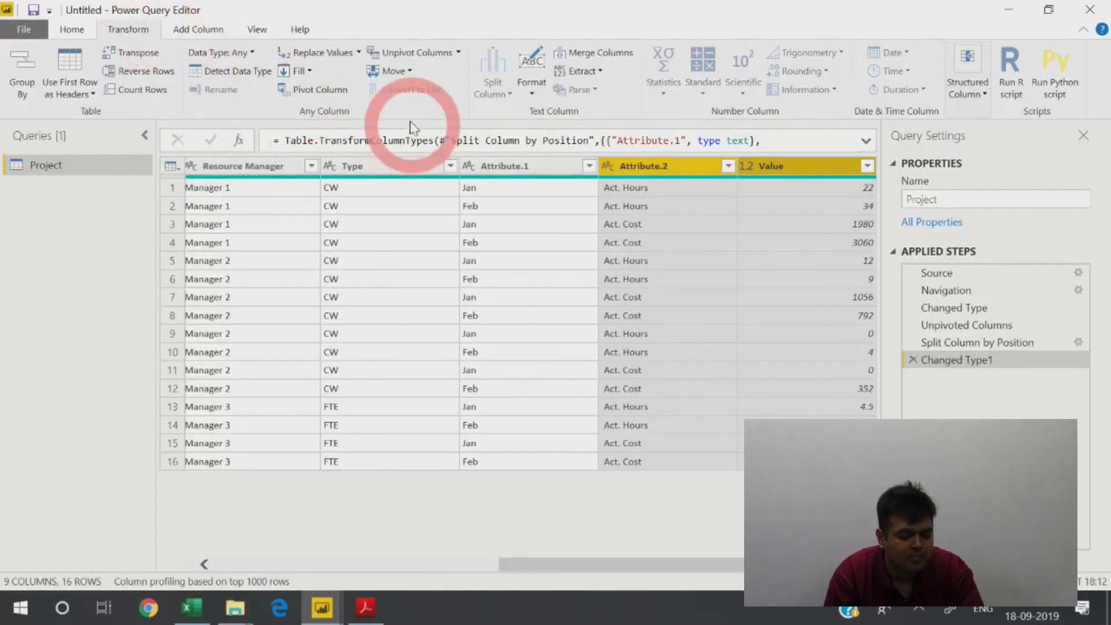
Step: Pivot Attribute.2 using Value as the values column, with Don't Aggregate as the aggregation
left_click(313, 93)
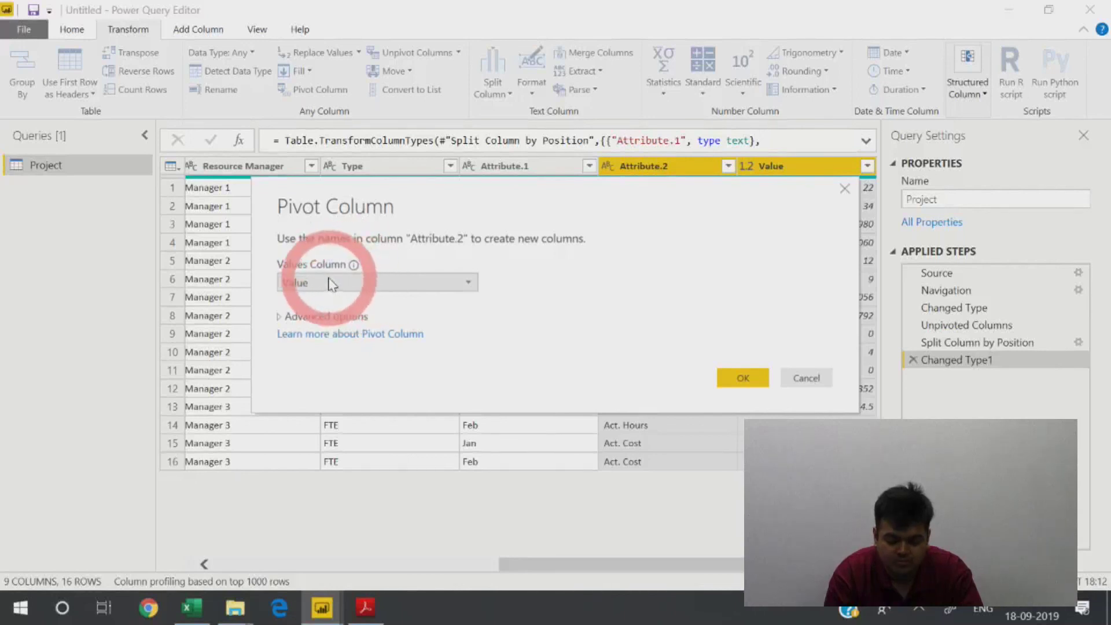
left_click_drag(550, 191, 536, 275)
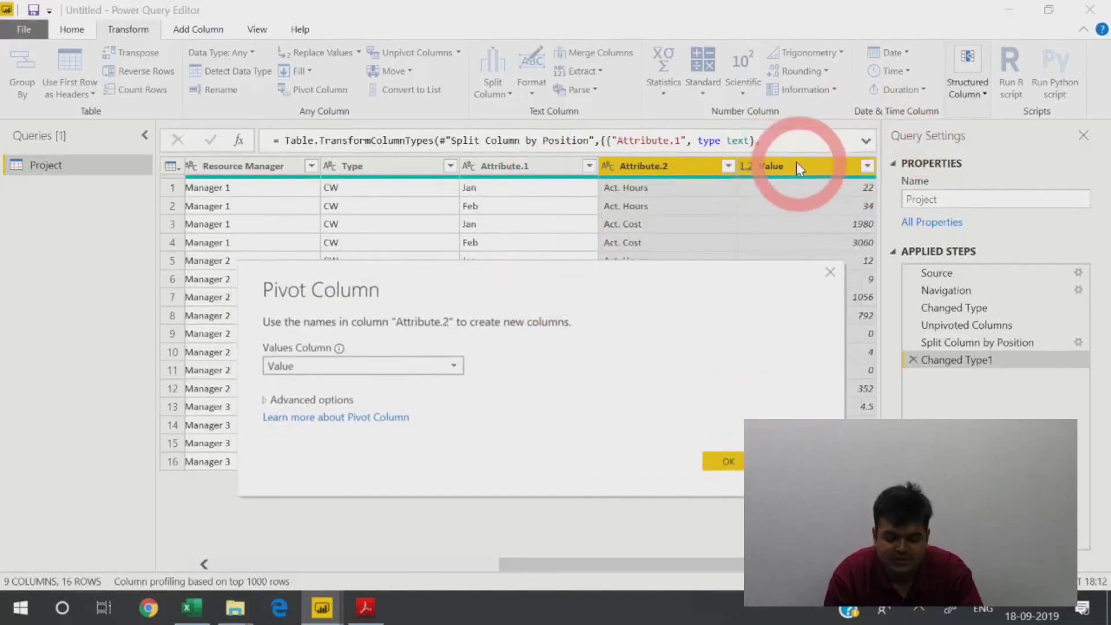
left_click_drag(346, 292, 310, 198)
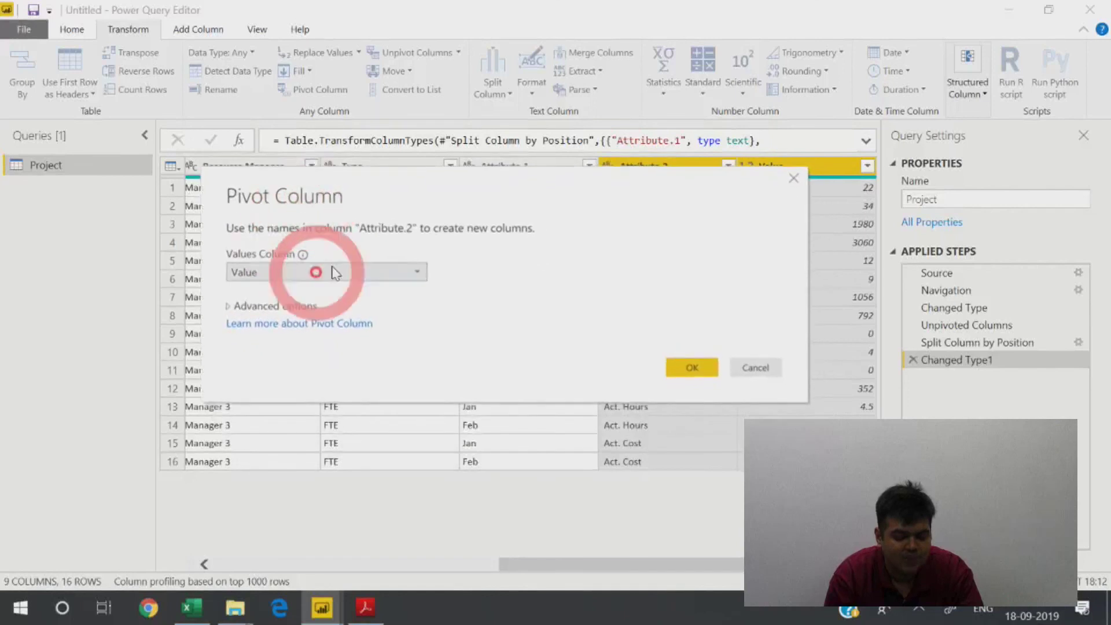
left_click(234, 306)
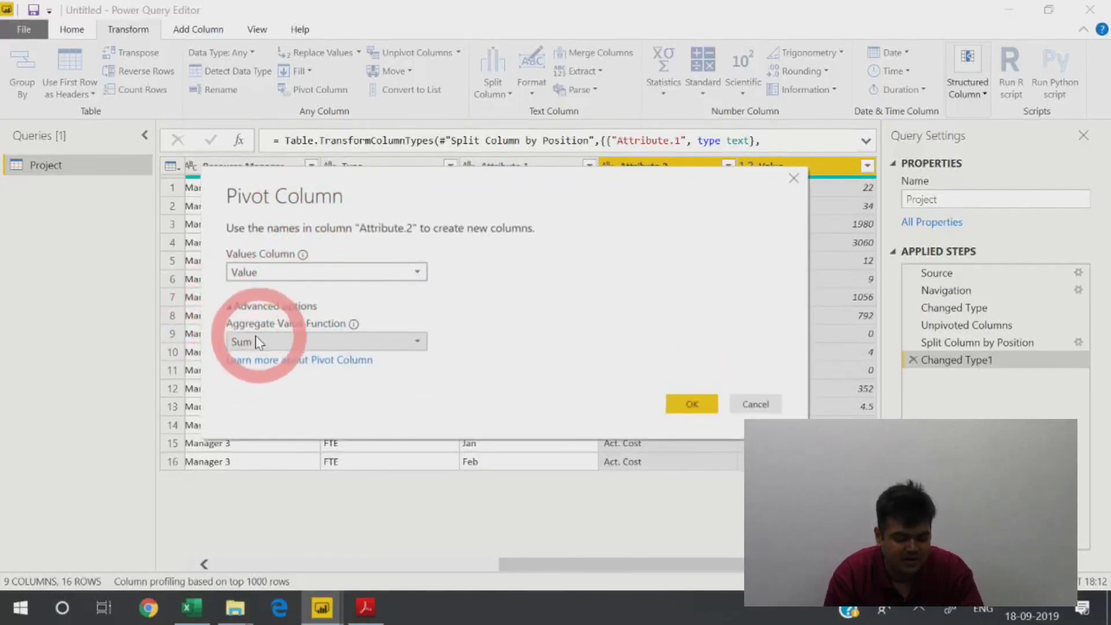
left_click(418, 341)
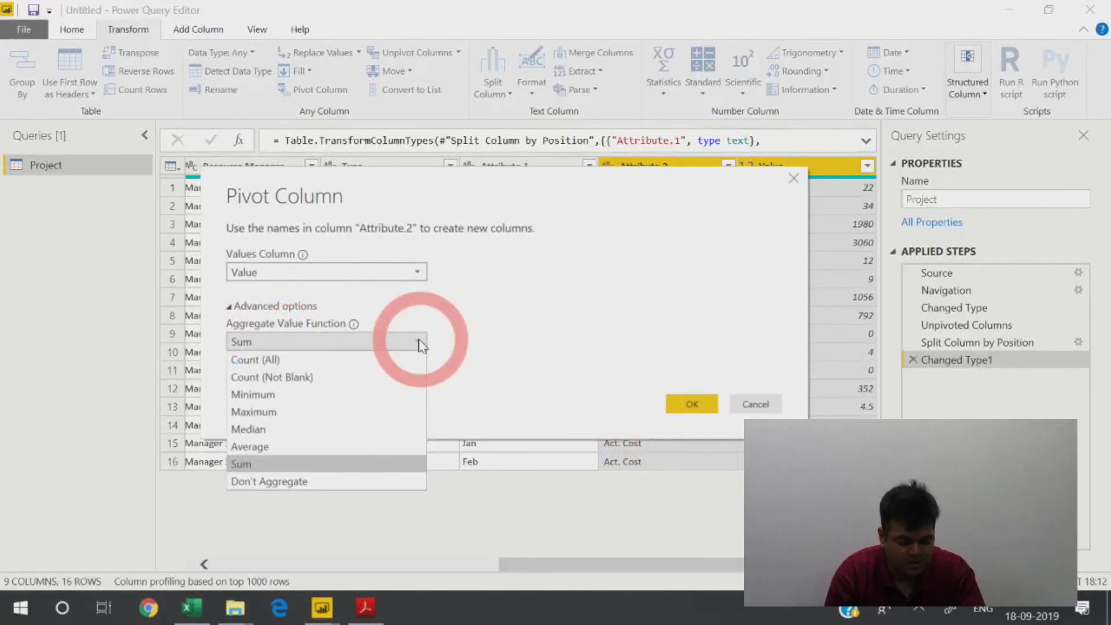
left_click(422, 346)
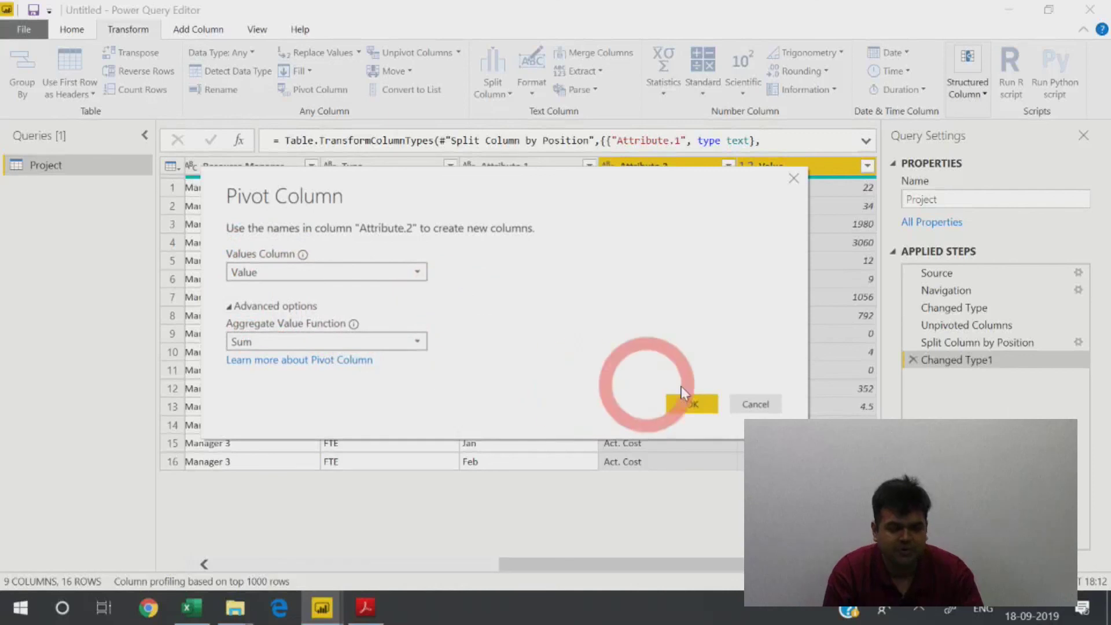
left_click(382, 342)
left_click(369, 480)
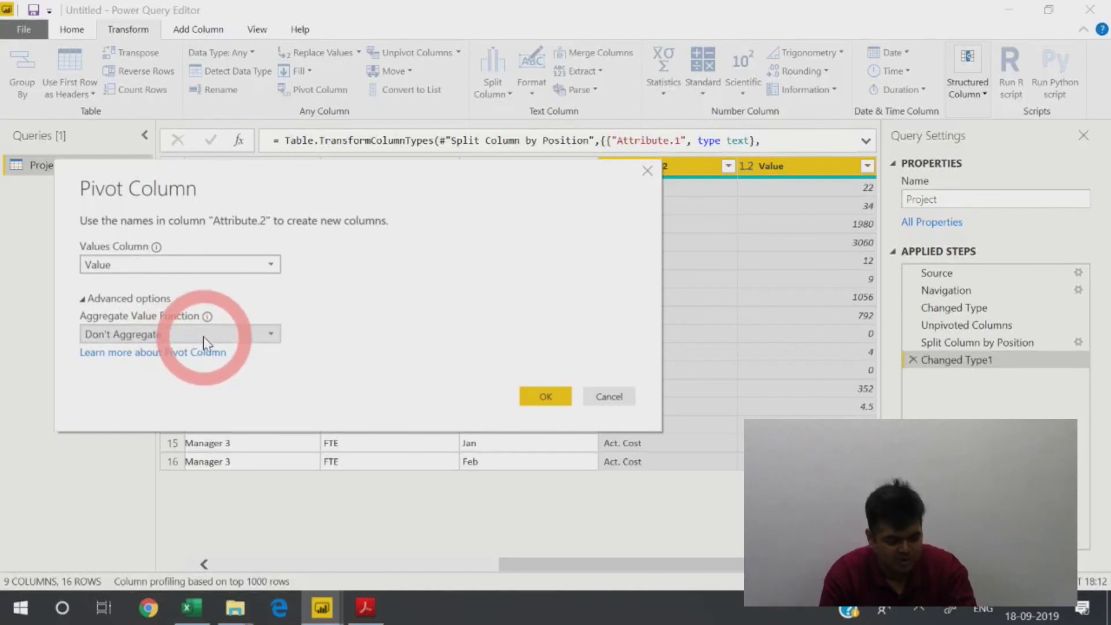
Step: Apply the pivot and confirm the first Act. Hours value is 34
left_click(544, 396)
left_click(666, 196)
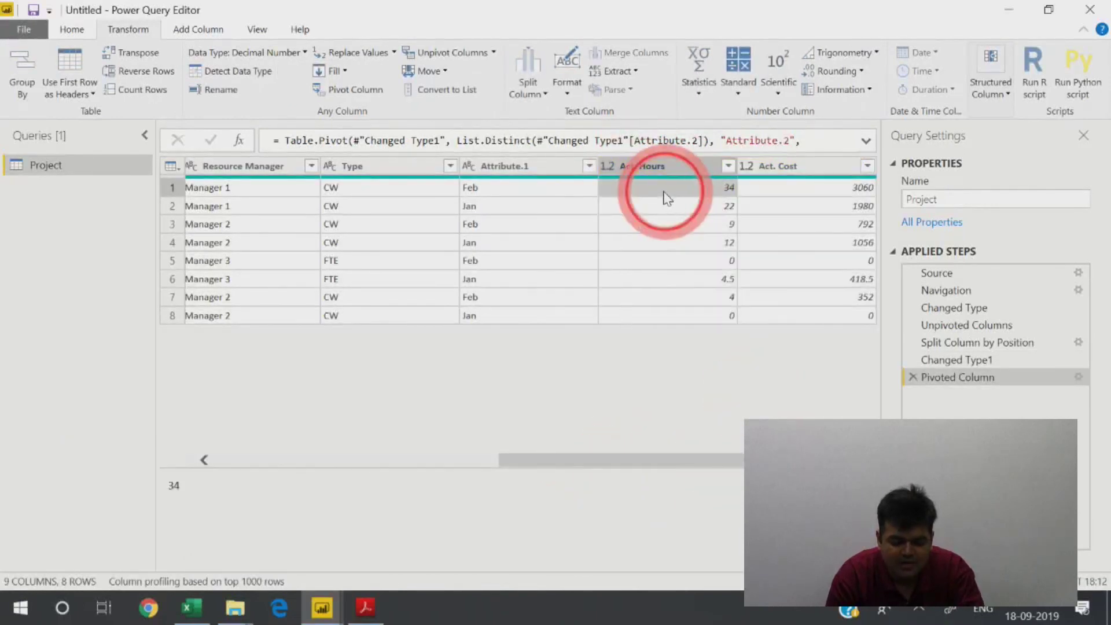
left_click(665, 167)
Step: Check row 4's values: Act. Hours 12 and Act. Cost 1056
left_click(776, 166)
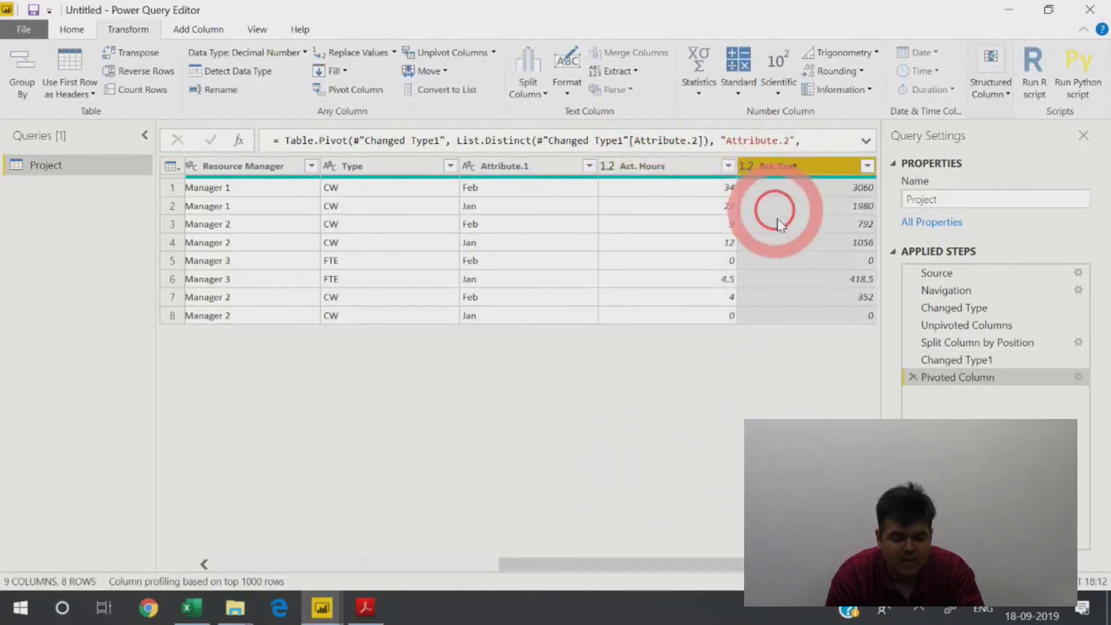
left_click(709, 242)
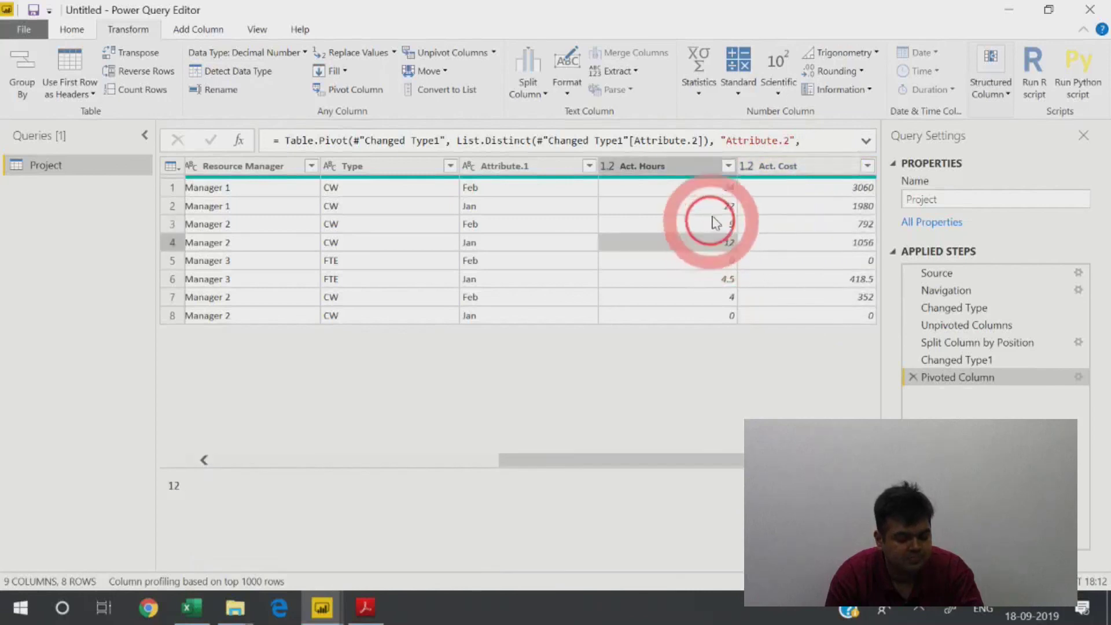
left_click(768, 208)
left_click(688, 220)
left_click(816, 243)
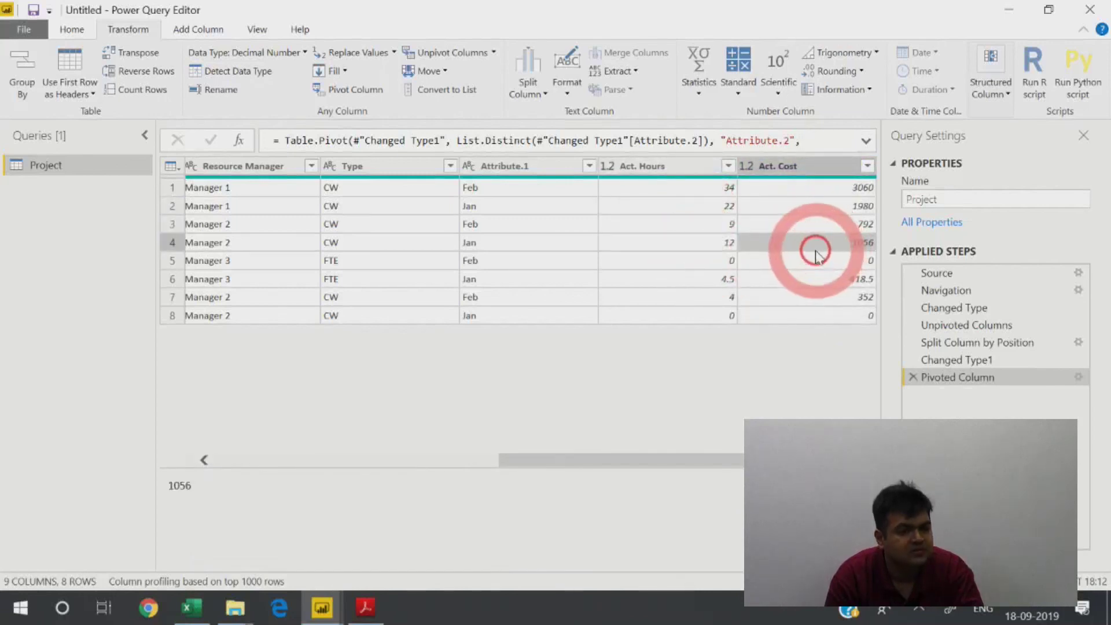